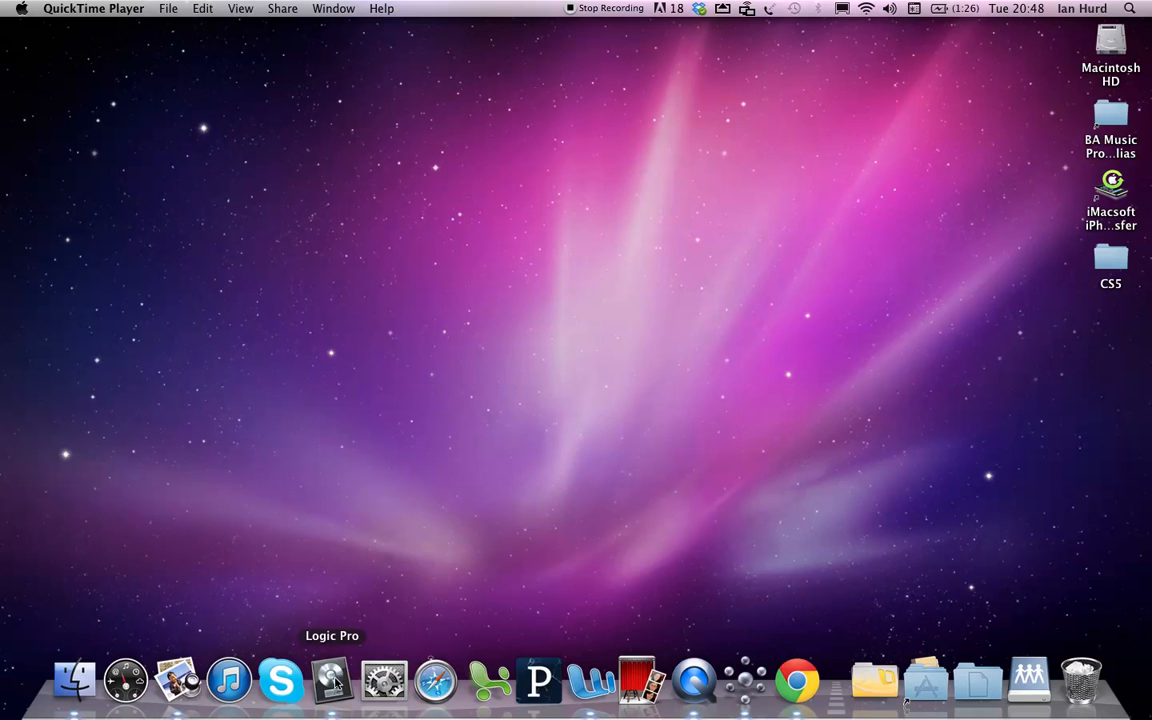
Launch Logic Pro and create a new project from the Compose collection's Empty Project template
left_click(335, 683)
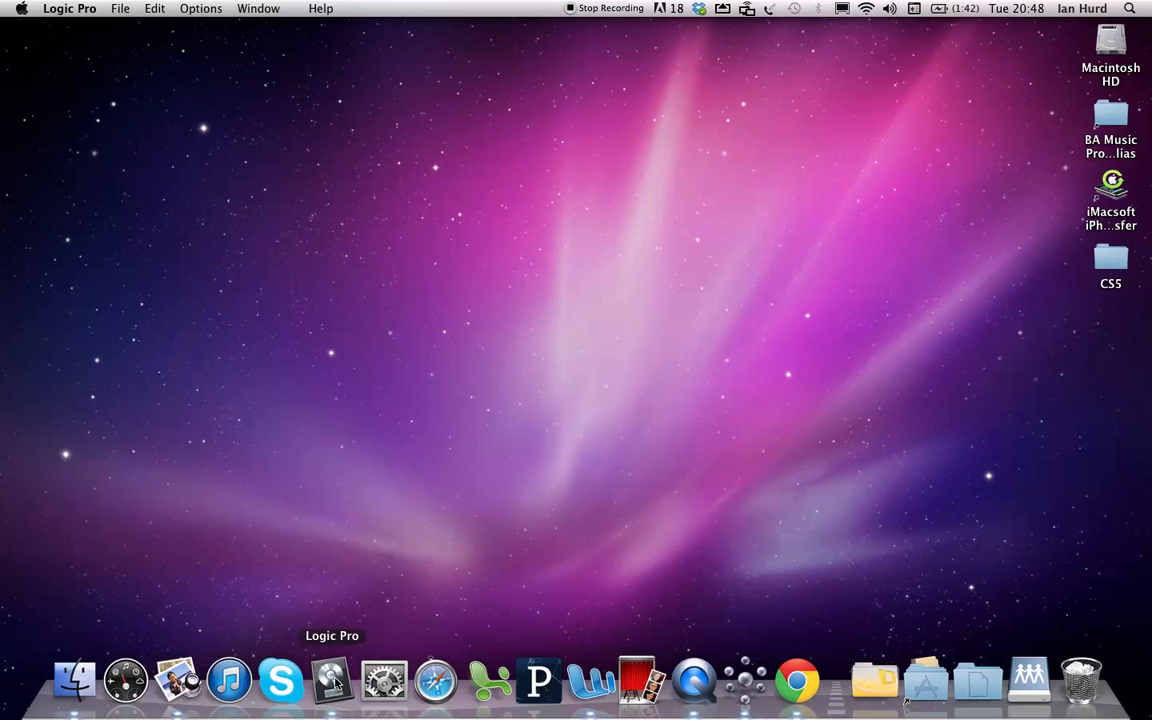
left_click(124, 10)
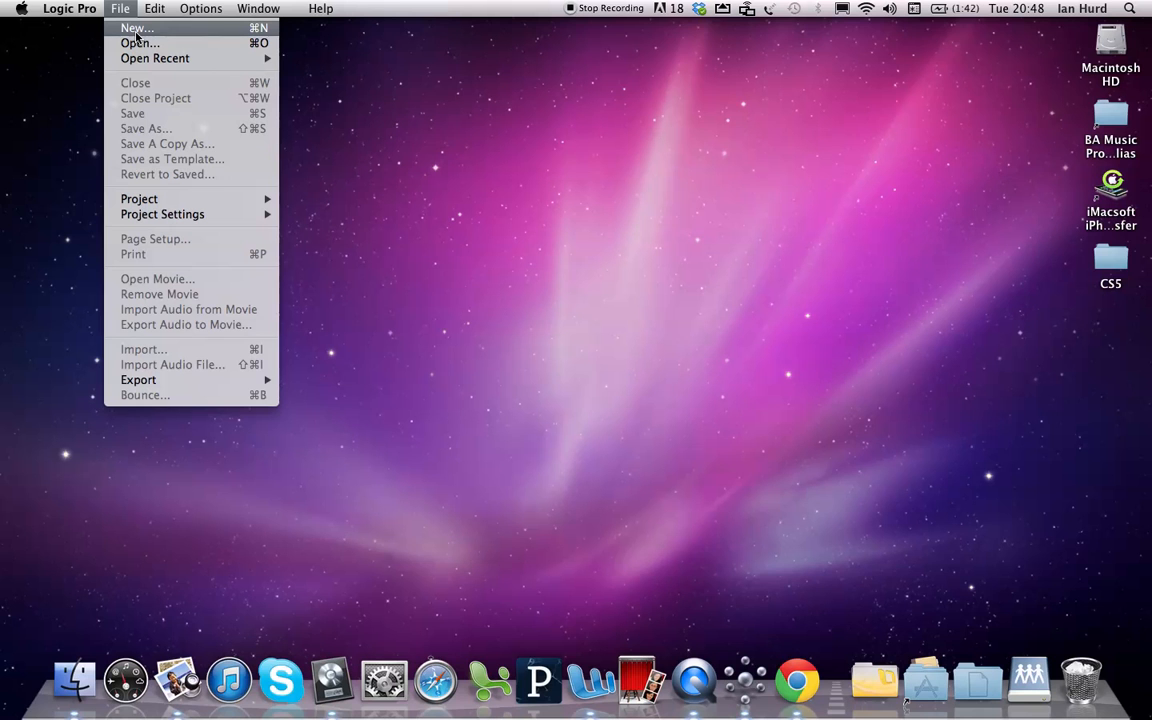
left_click(136, 30)
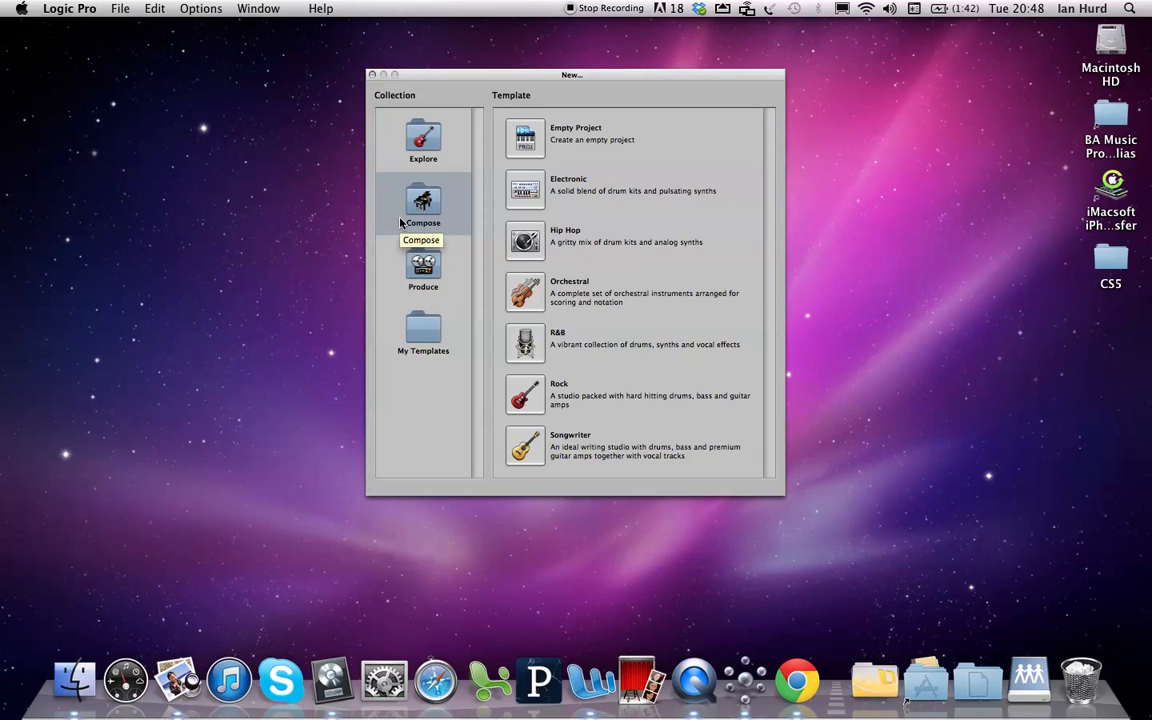
left_click(400, 222)
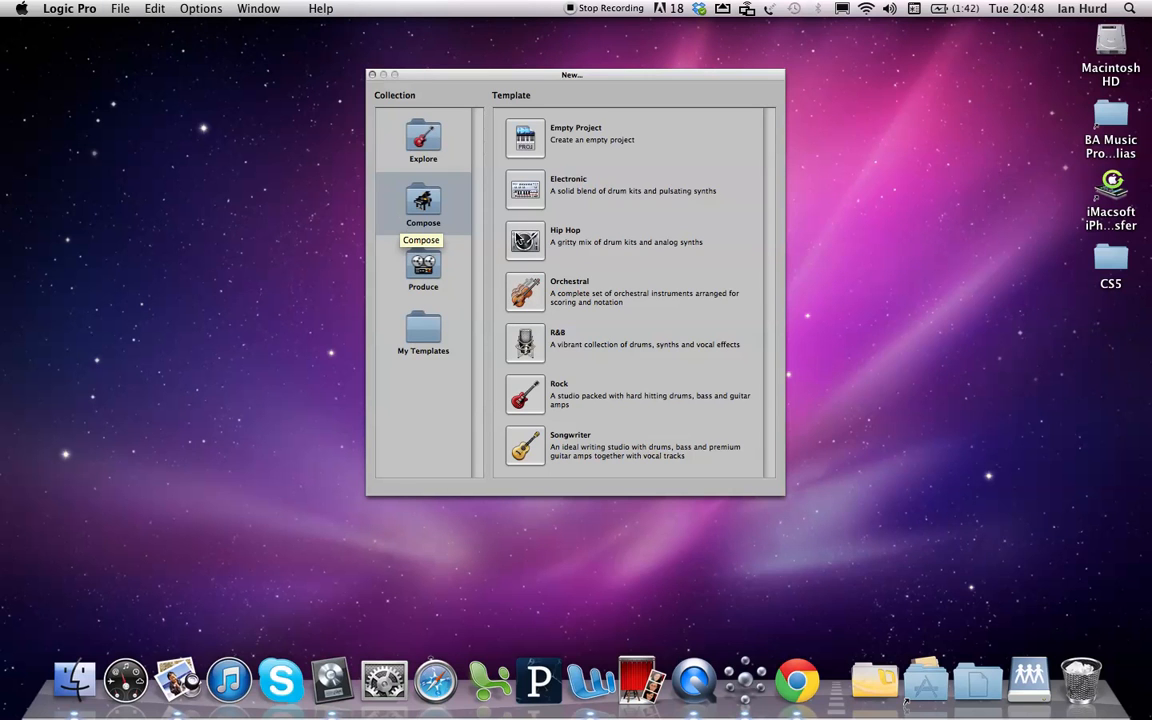
left_click(538, 141)
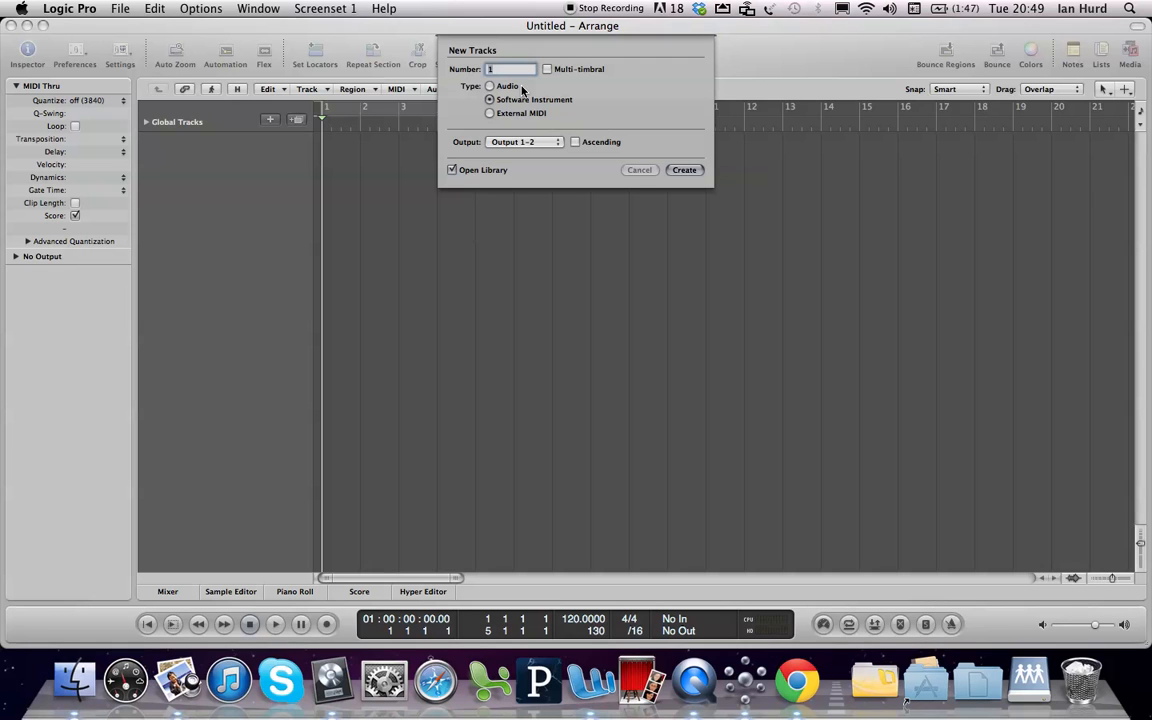
Create one software instrument track with Open Library enabled, and assign it EVP88 Electric Piano from the 01 Logic Instruments category
left_click(452, 170)
left_click(452, 170)
left_click(685, 171)
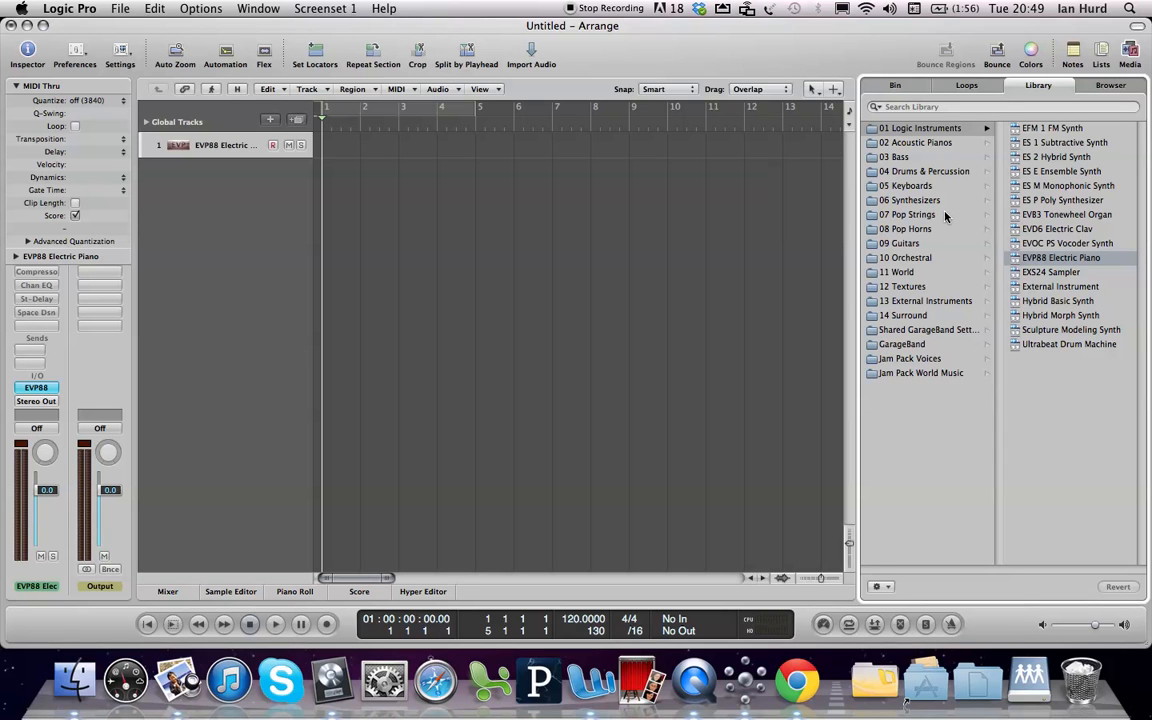
left_click(927, 131)
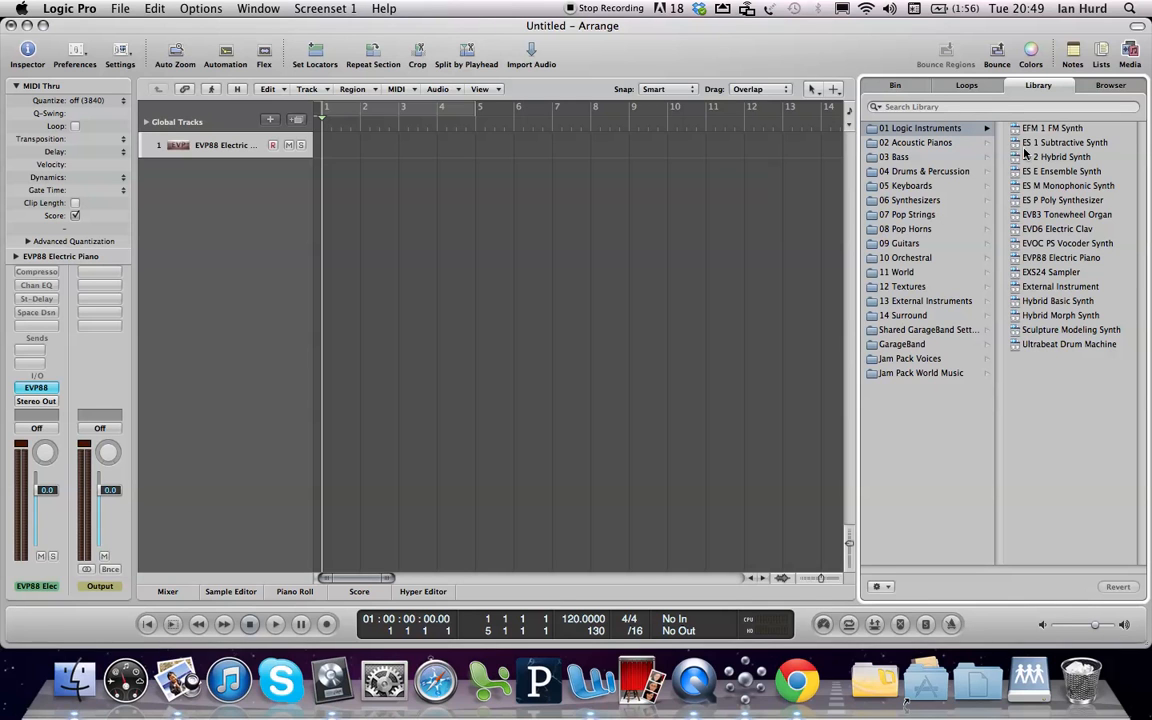
left_click(1040, 260)
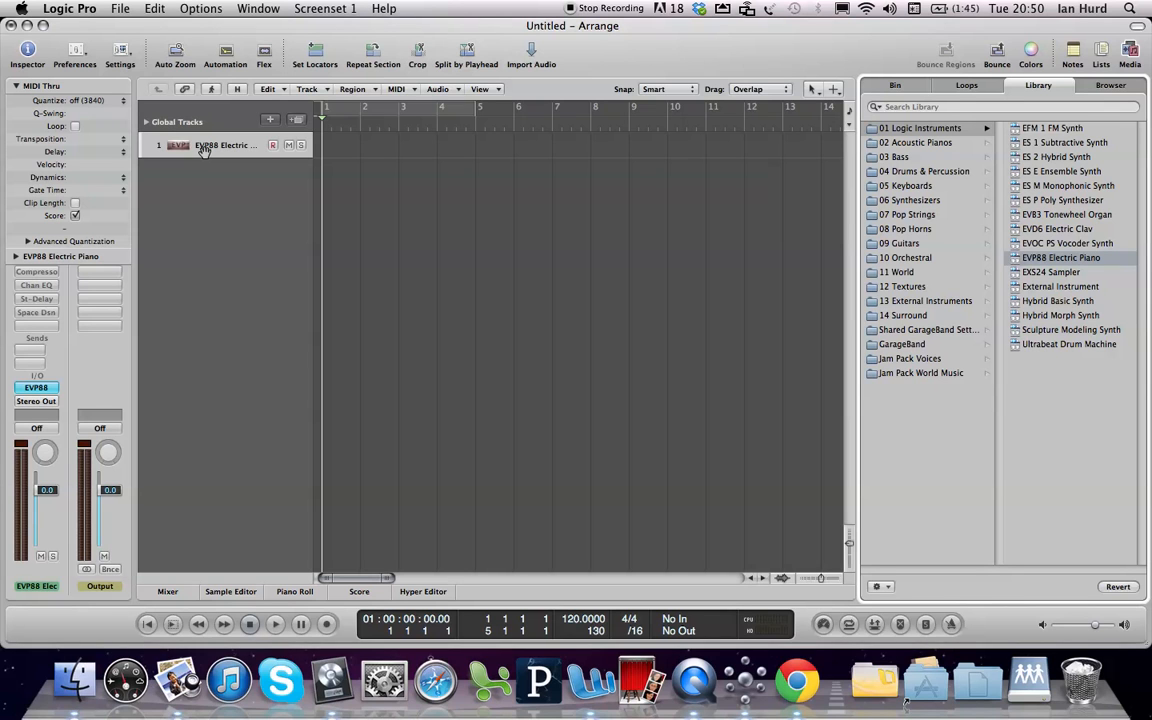
Save the project as "My New Project" in the Logic folder, including assets and copying external audio files
left_click(116, 9)
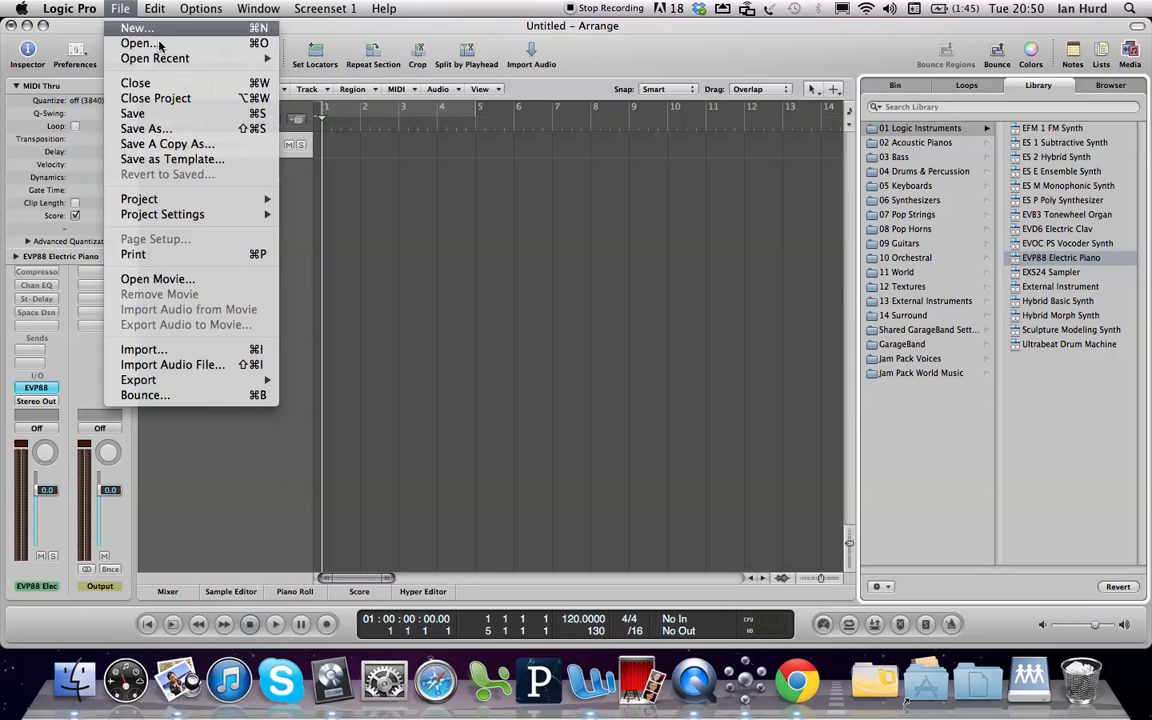
left_click(172, 114)
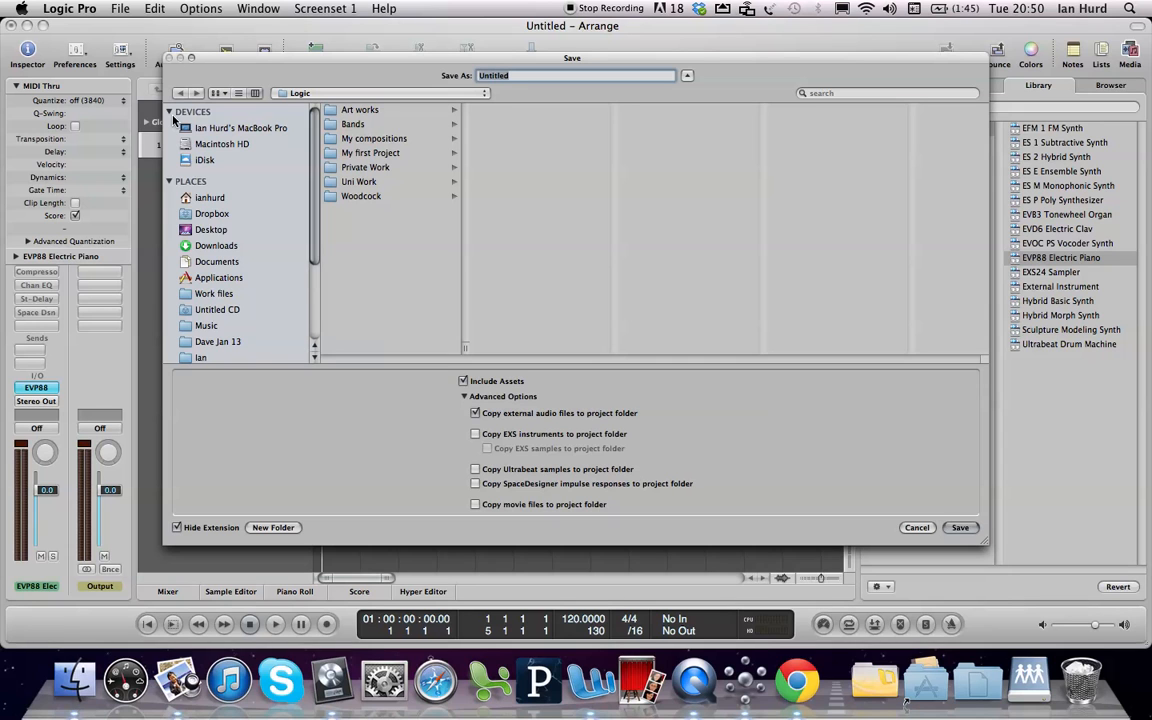
left_click(172, 117)
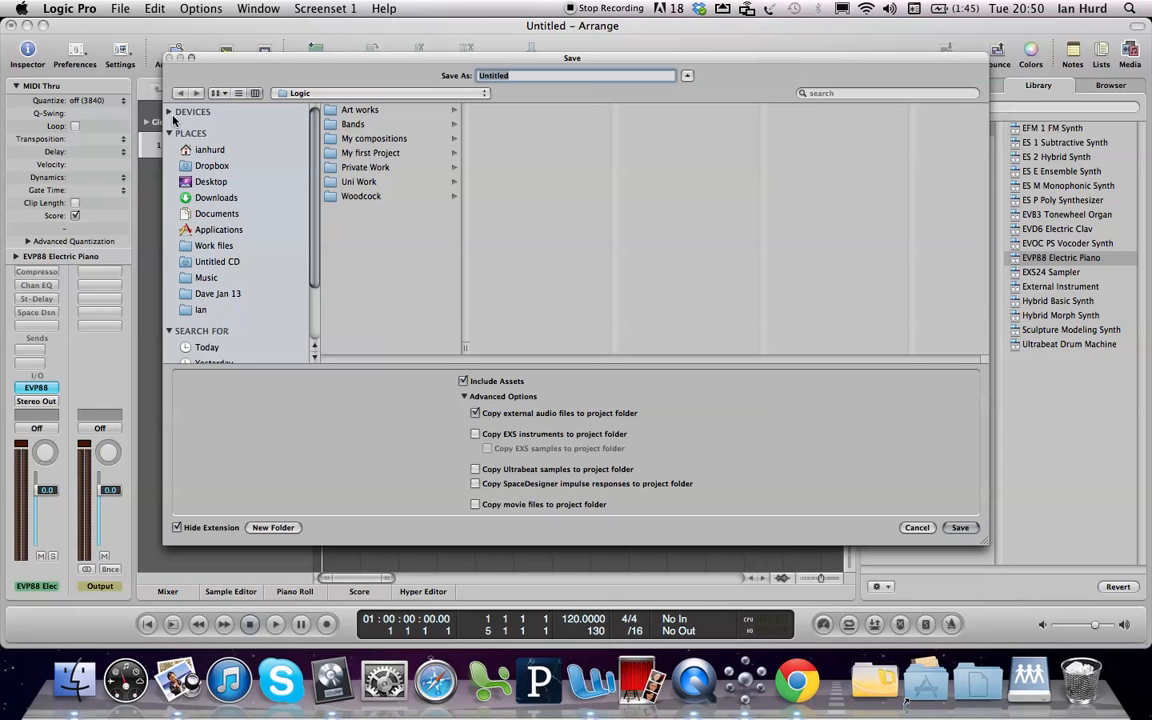
type("My New Pe")
type("oject")
left_click(364, 93)
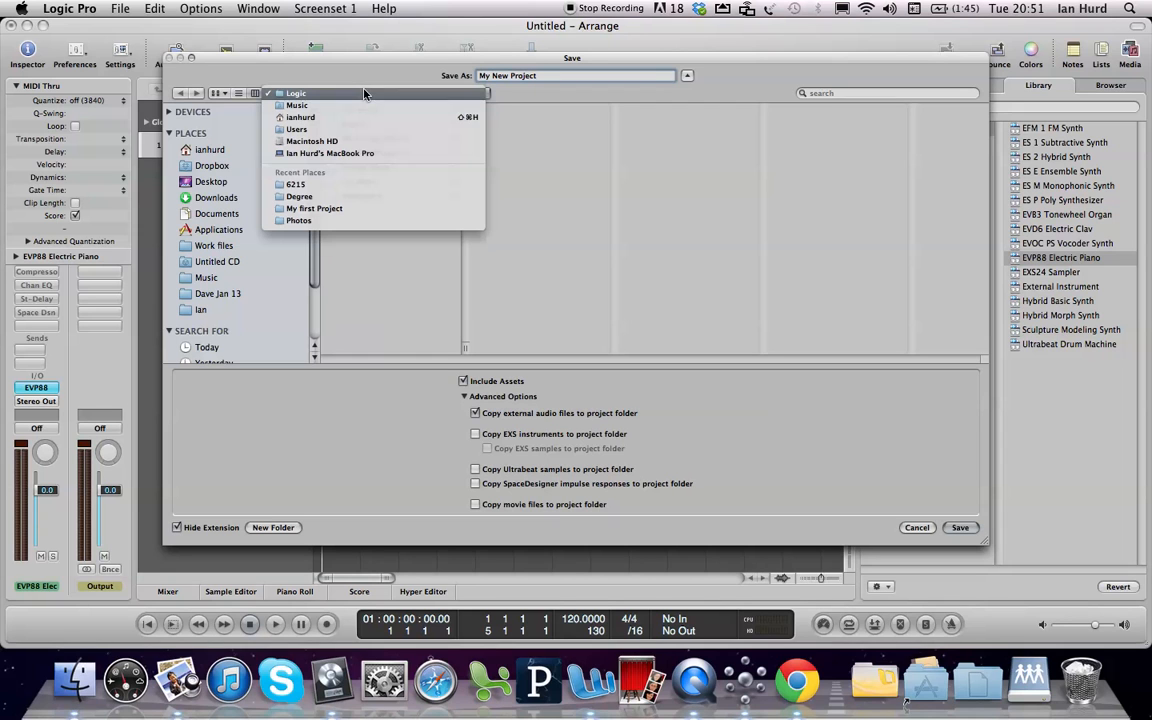
left_click(364, 93)
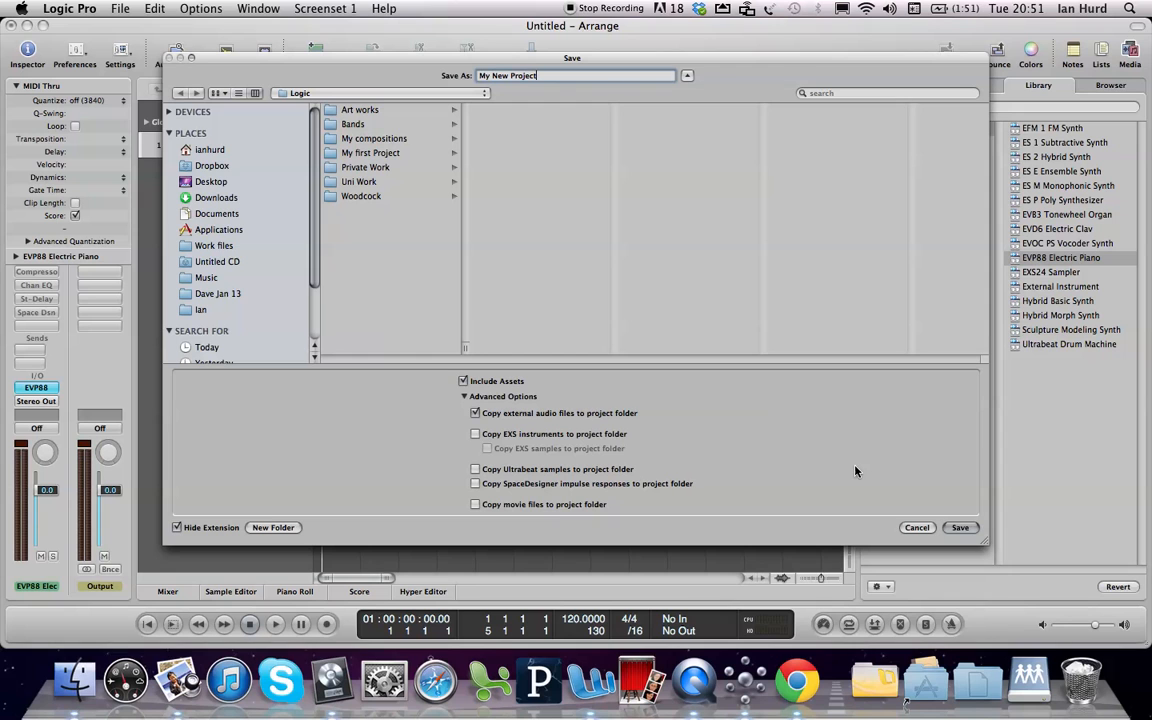
left_click(958, 530)
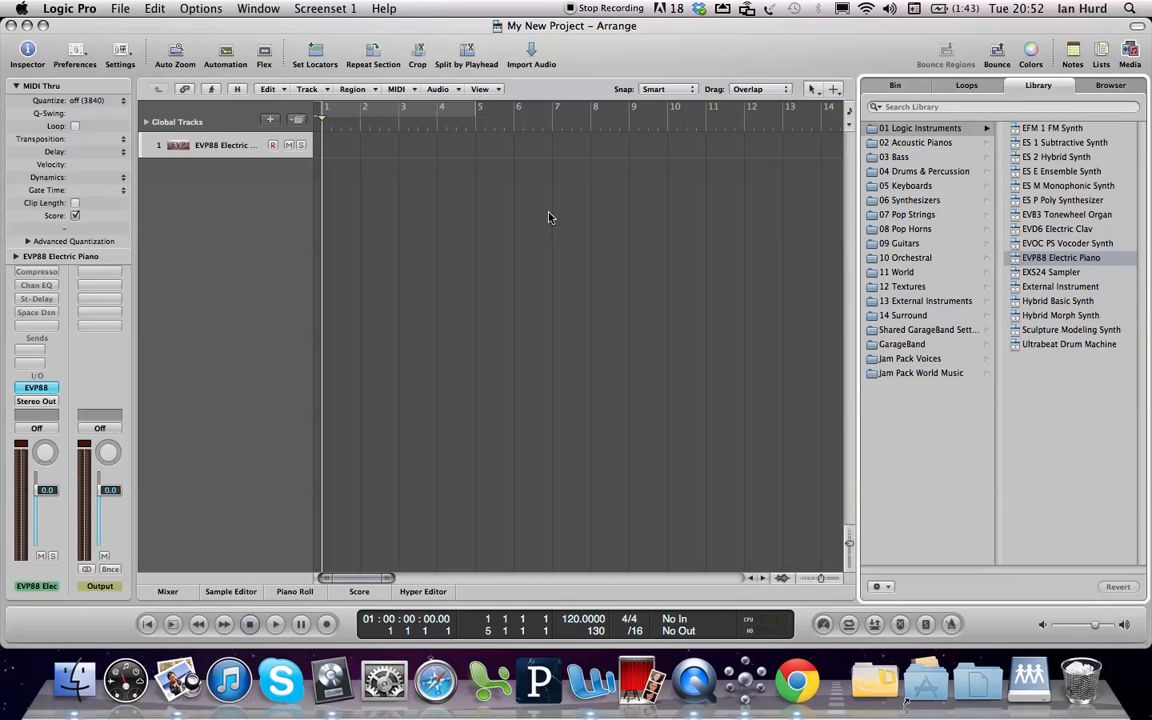
Show the Mixer below the arrange area and enlarge the arrange area until the electric piano track is visible
left_click(466, 241)
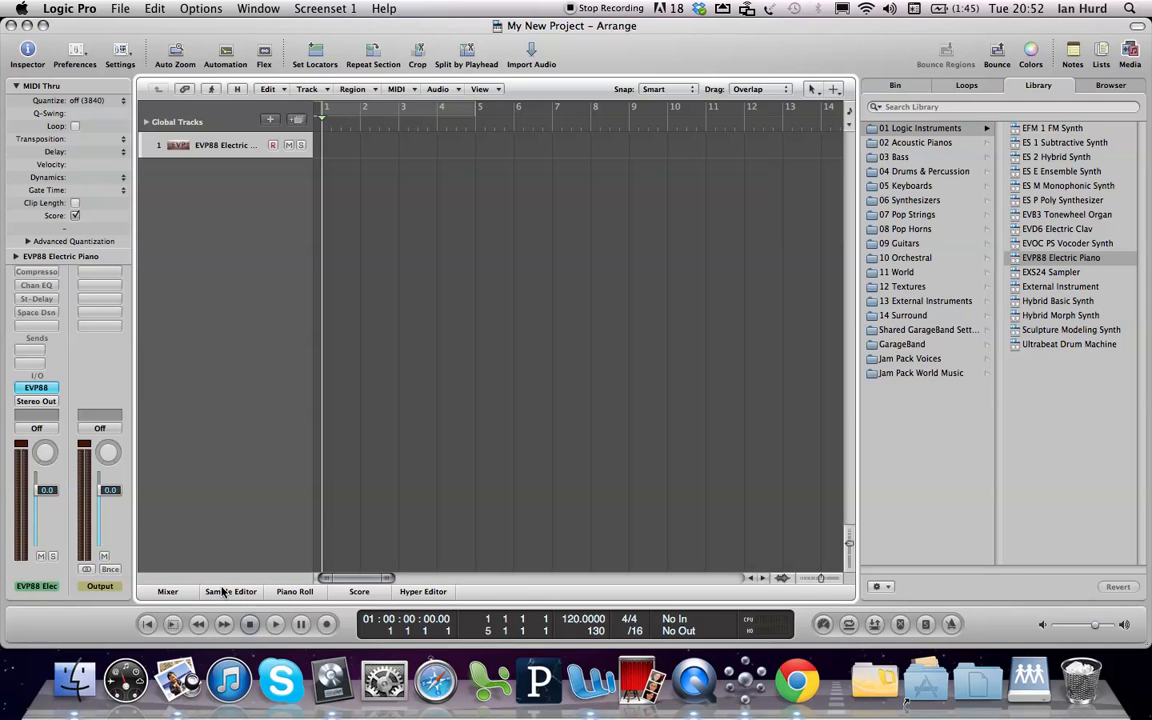
left_click(172, 592)
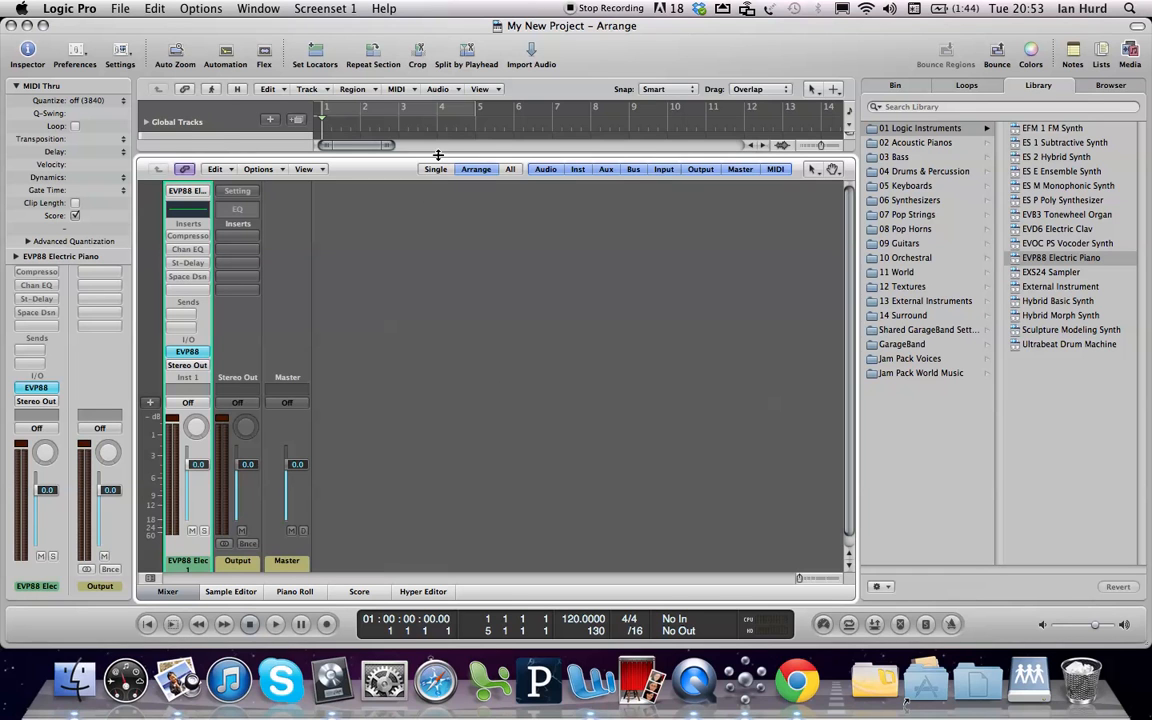
left_click_drag(438, 155, 405, 208)
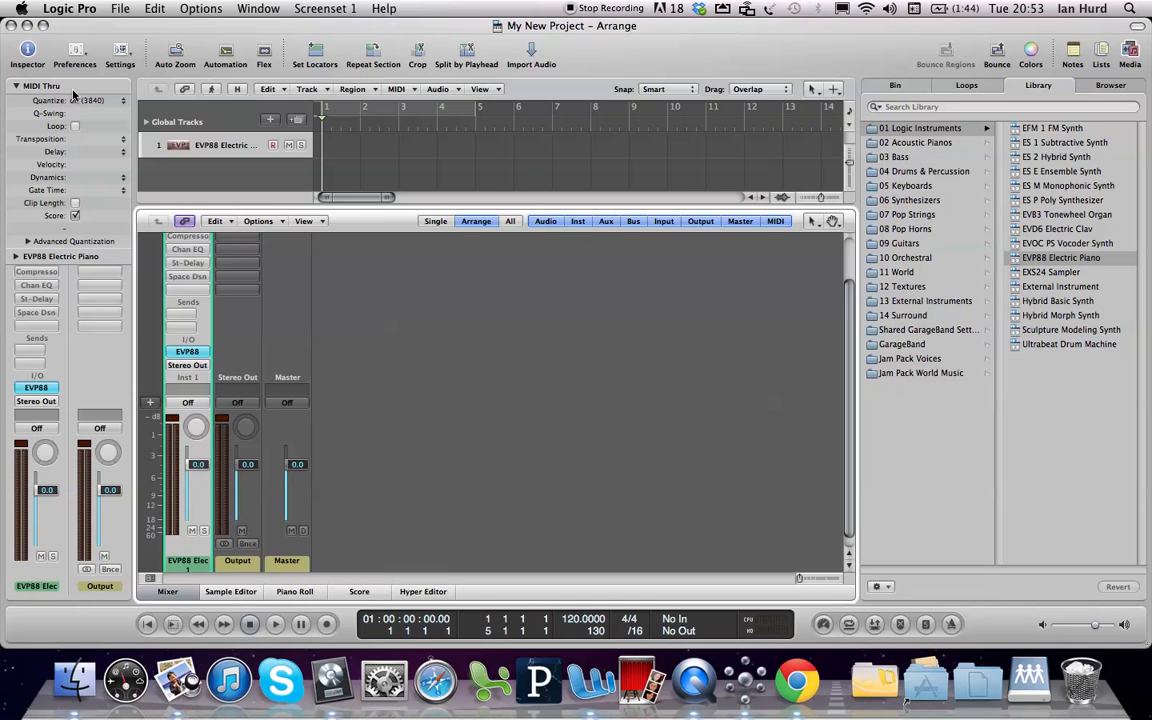
Hide and restore the Inspector, and collapse its MIDI Thru parameters to reveal more of the channel strips
key("i")
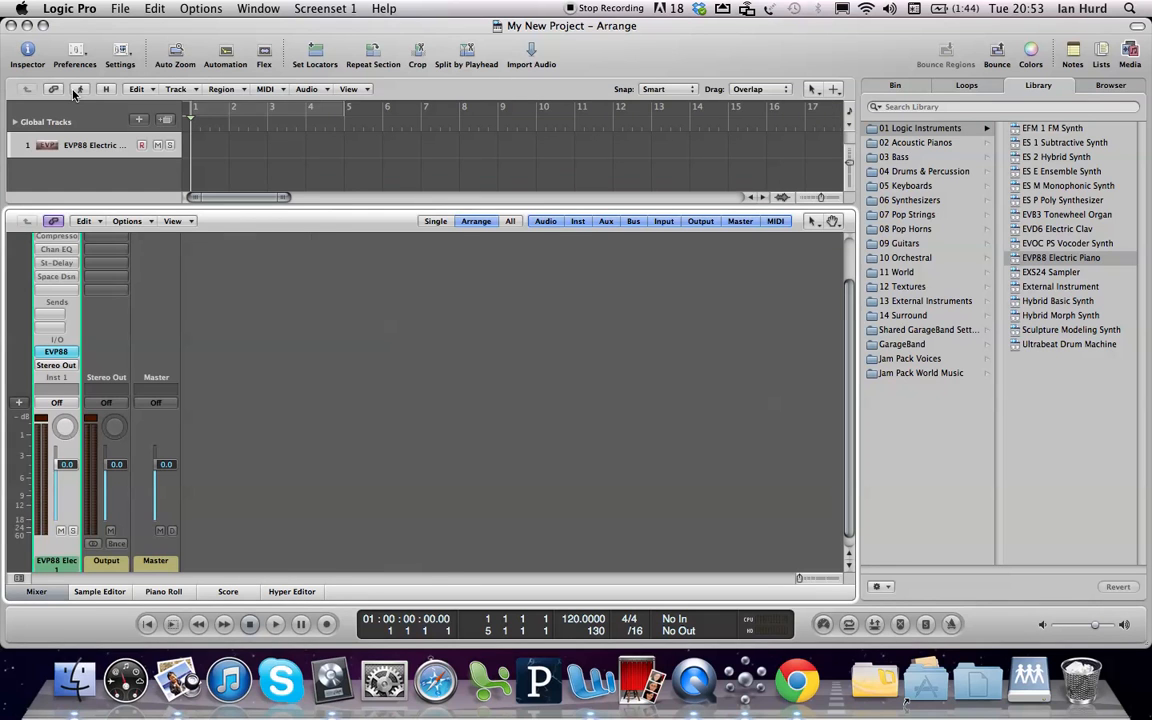
key("i")
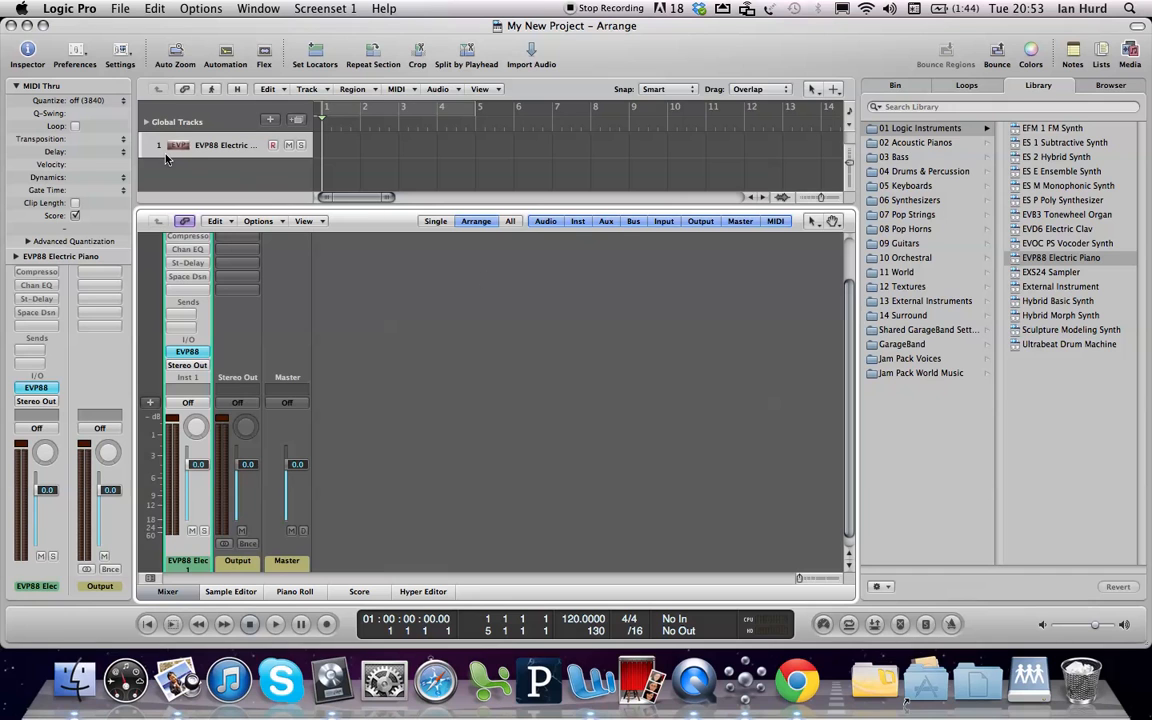
left_click(405, 179)
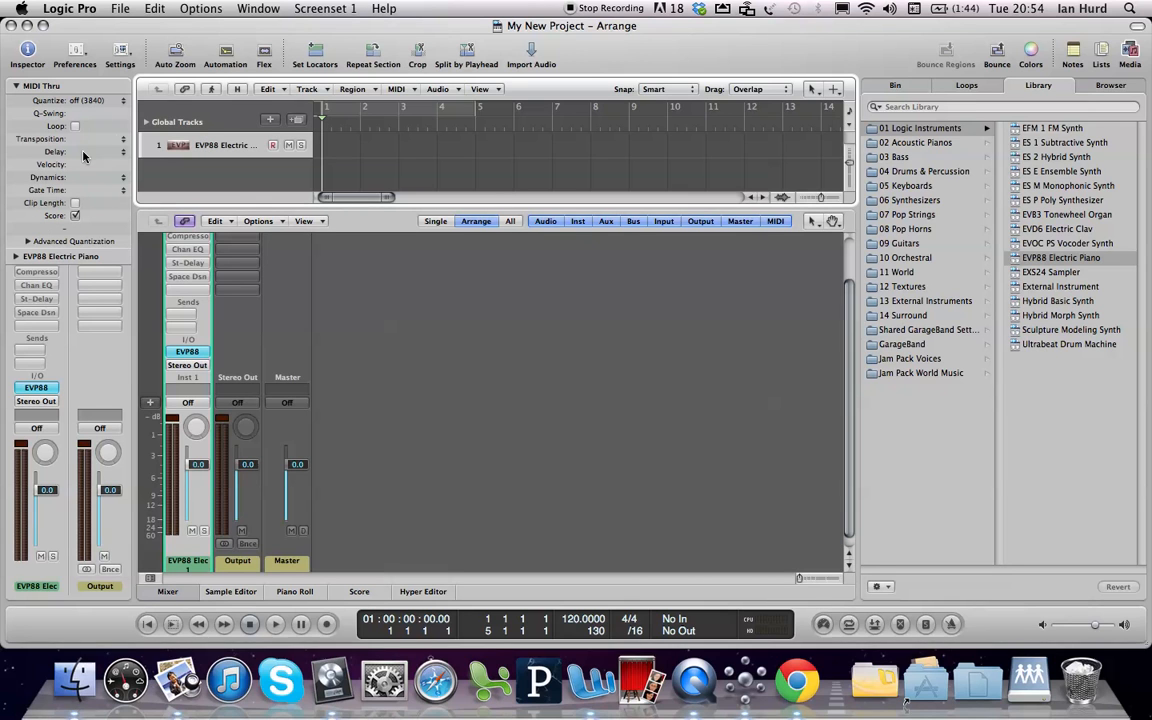
left_click(15, 86)
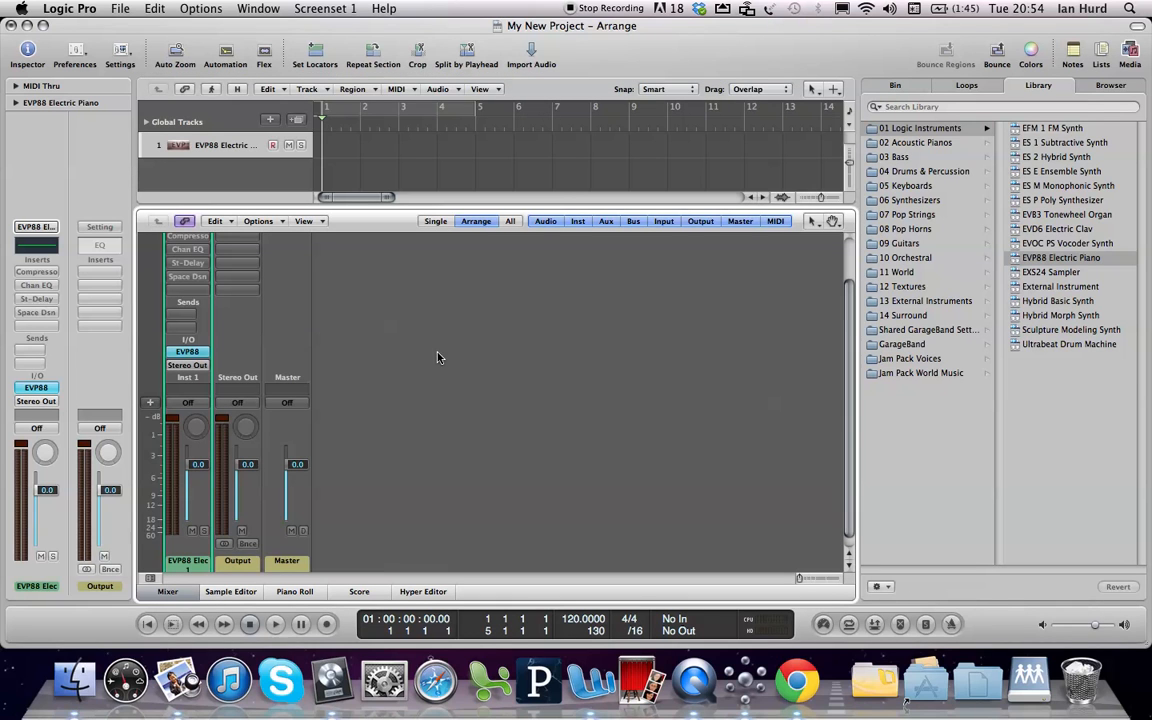
View the Sample Editor, Piano Roll, Score and Hyper Editor in turn, and return to the Mixer
left_click(229, 592)
left_click(294, 592)
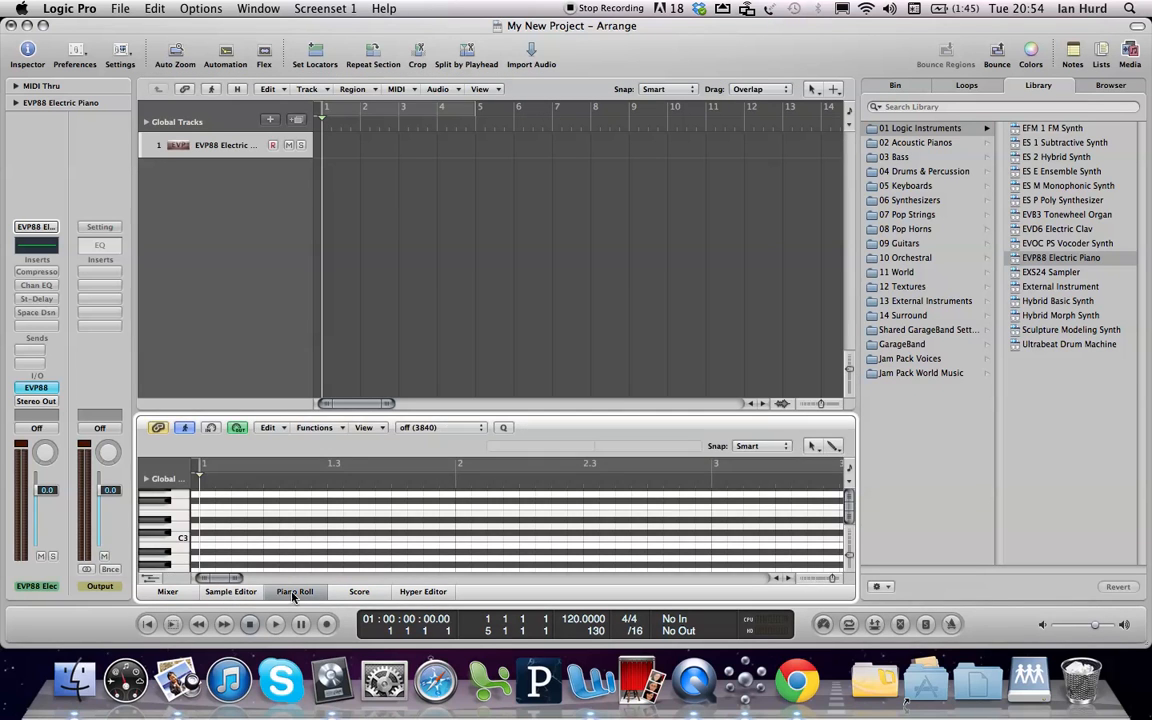
left_click(349, 593)
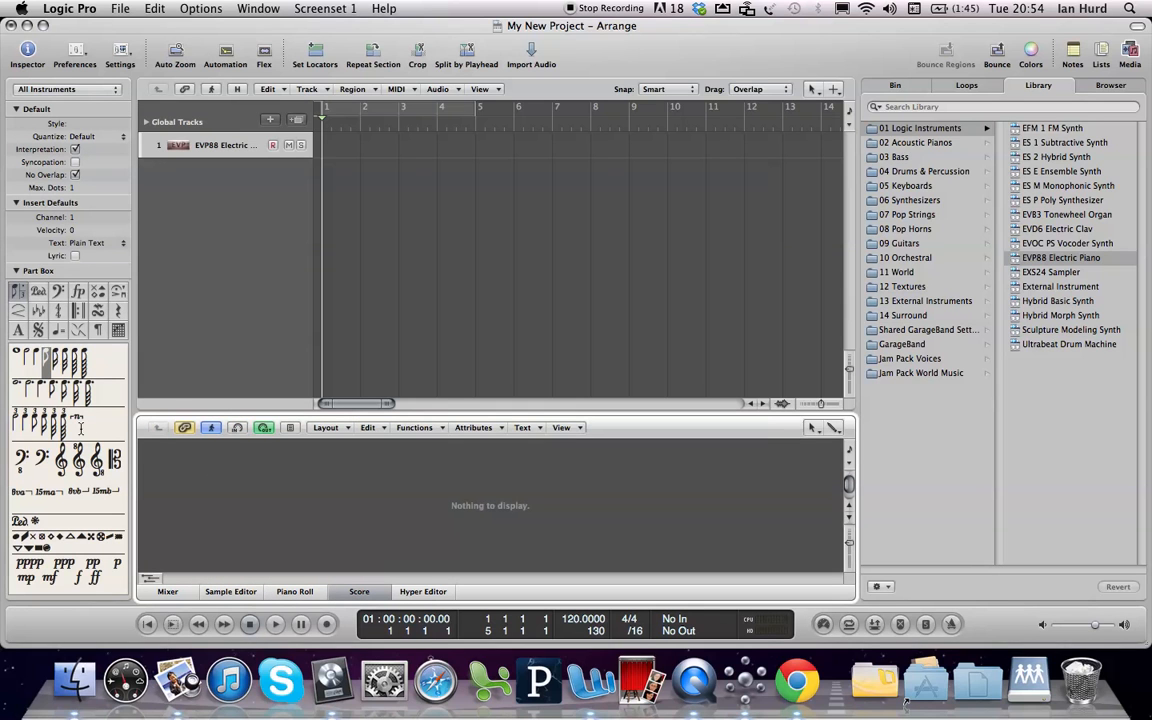
left_click(420, 591)
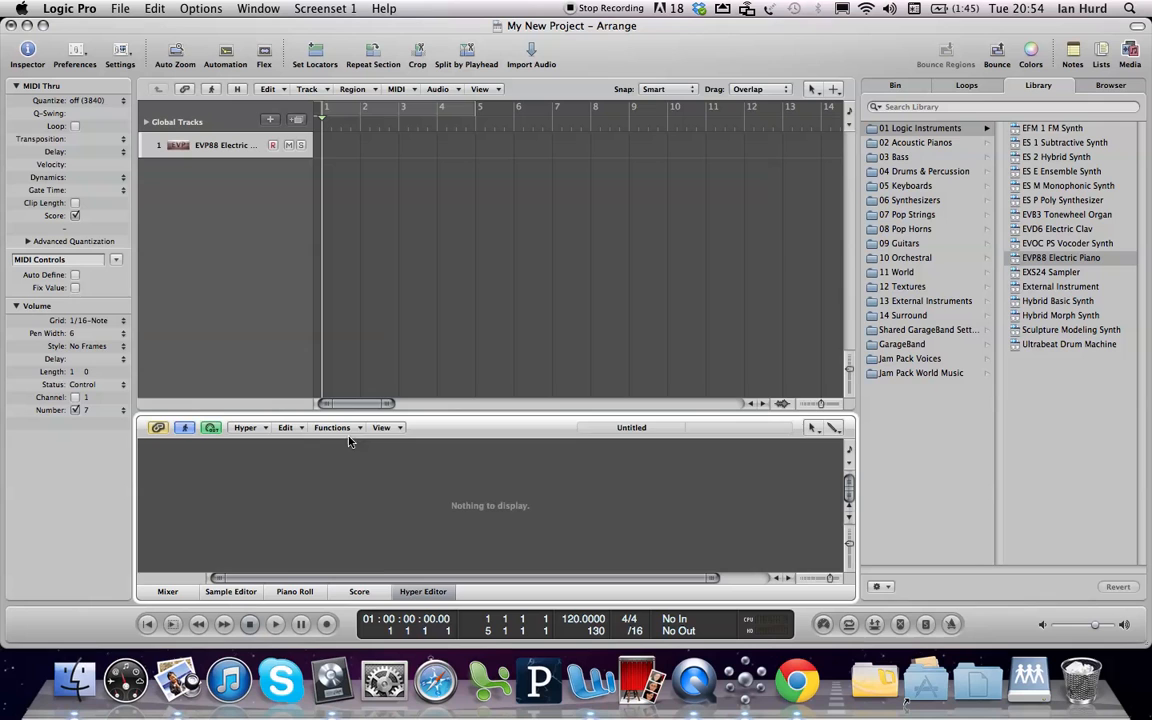
left_click(167, 591)
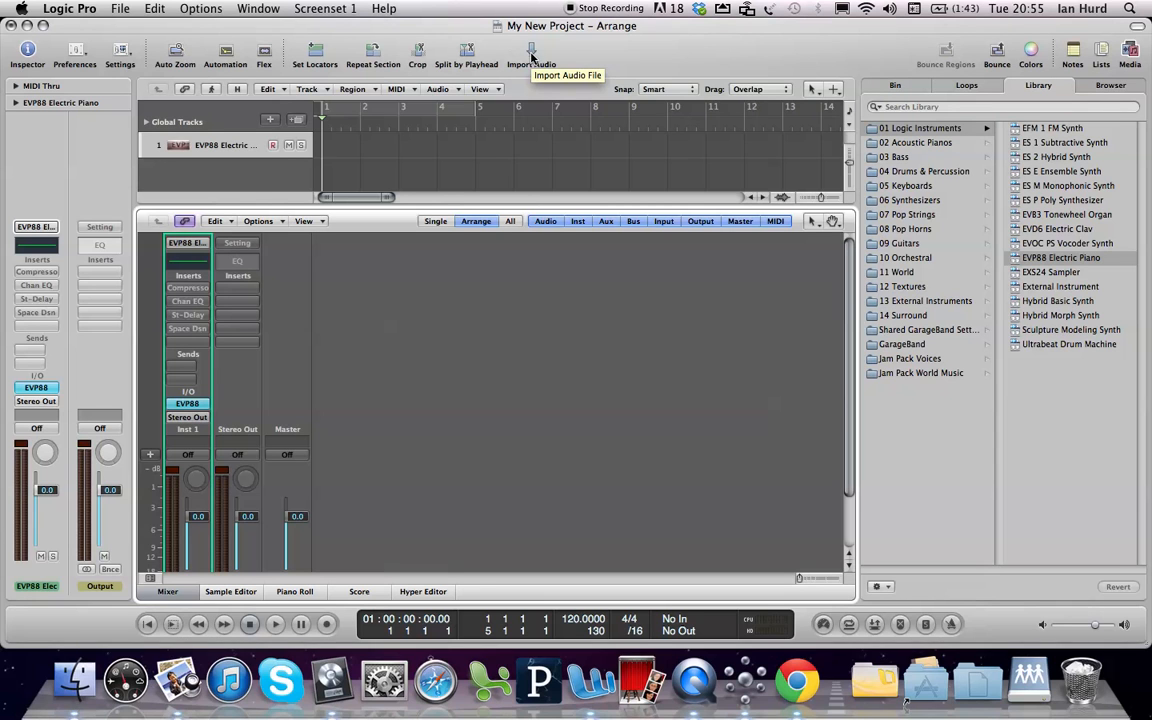
Examine the items available for customizing the toolbar, leaving the toolbar as it is
right_click(598, 55)
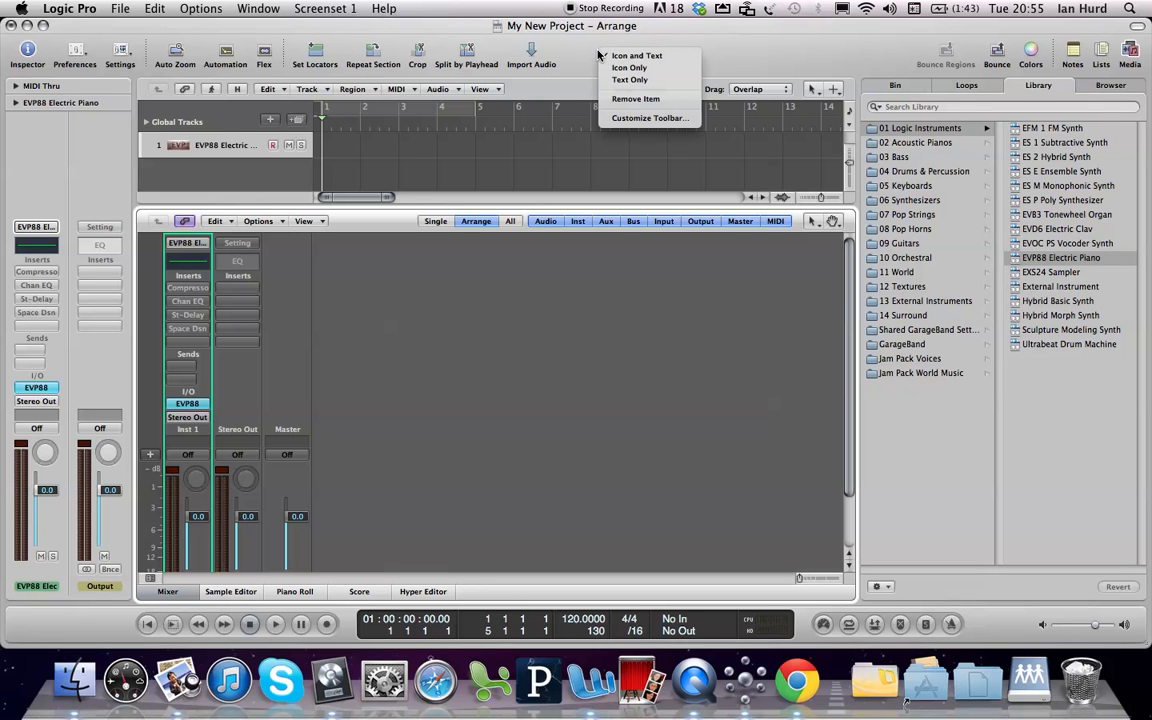
left_click(622, 124)
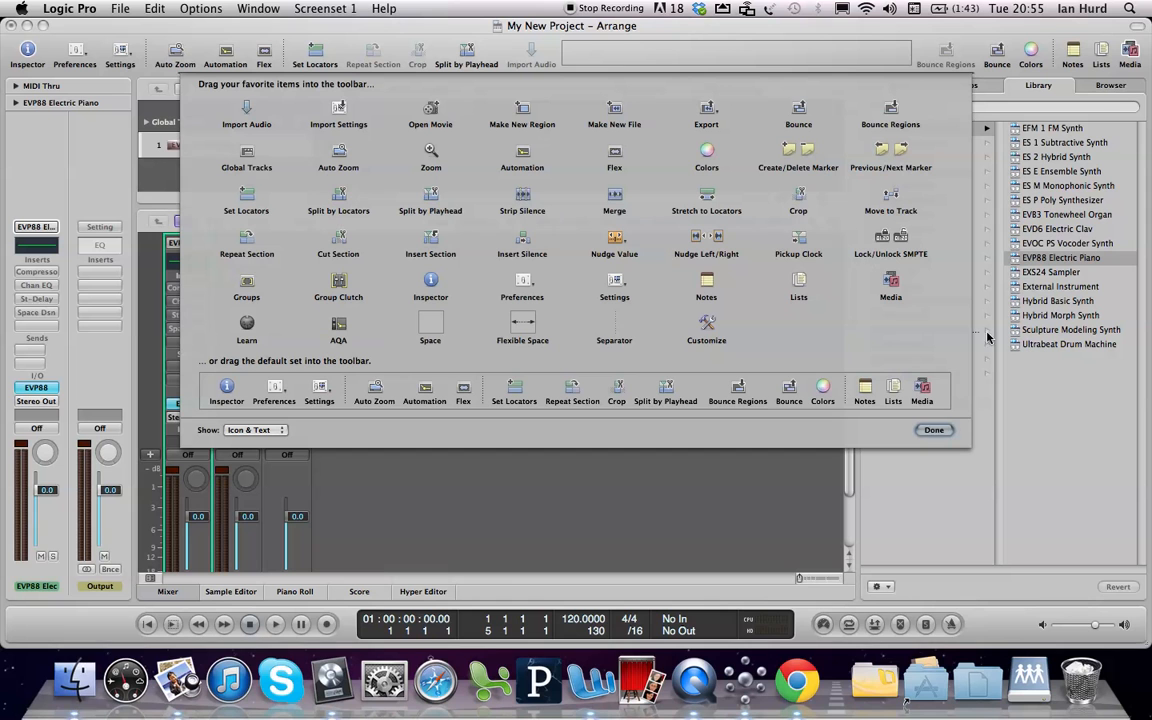
left_click(931, 429)
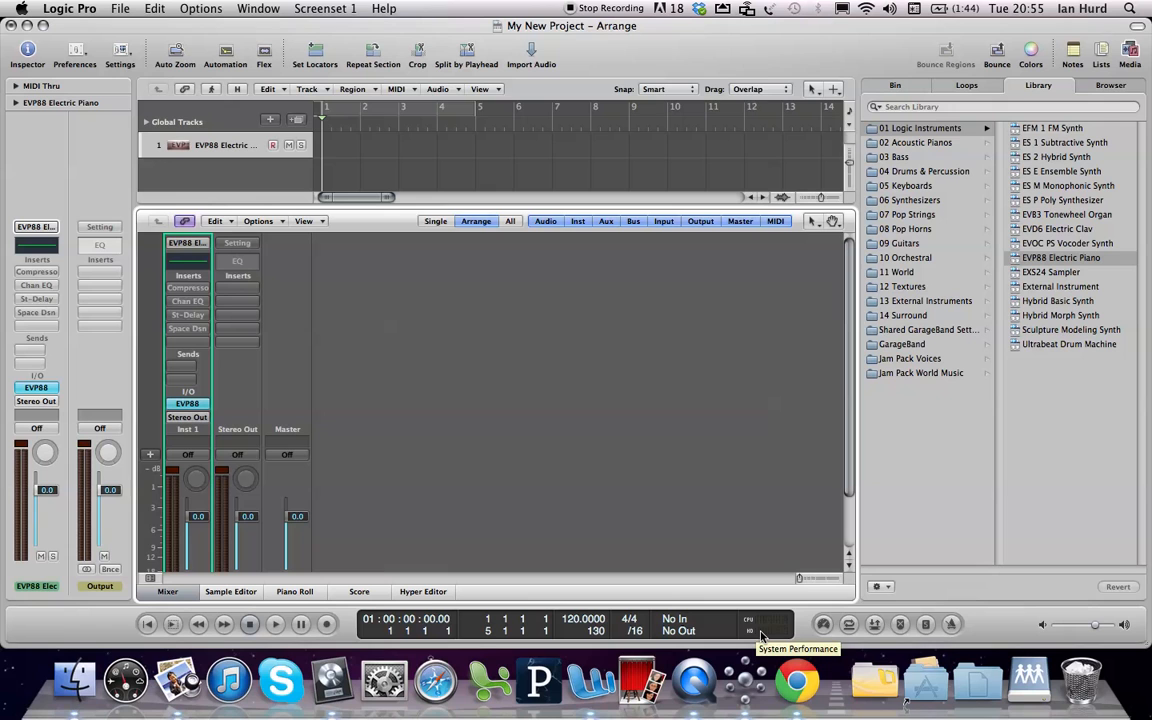
Toggle cycle mode and the metronome click on and back off
left_click(849, 624)
left_click(851, 629)
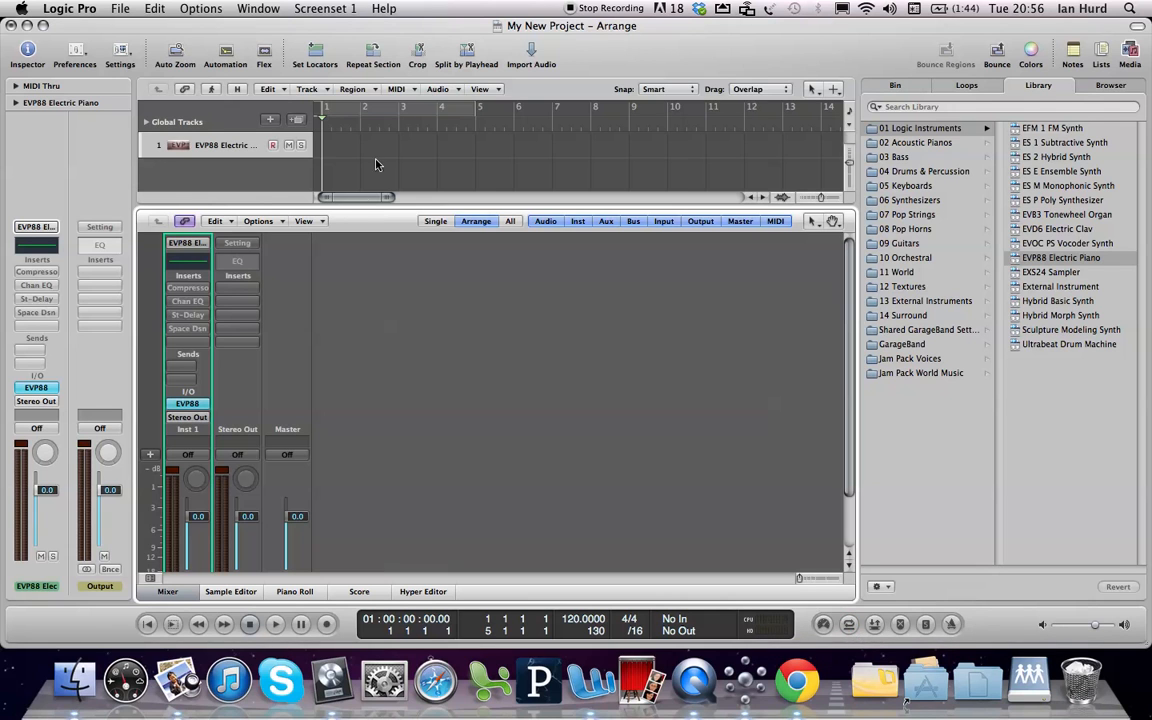
left_click(421, 115)
left_click(421, 117)
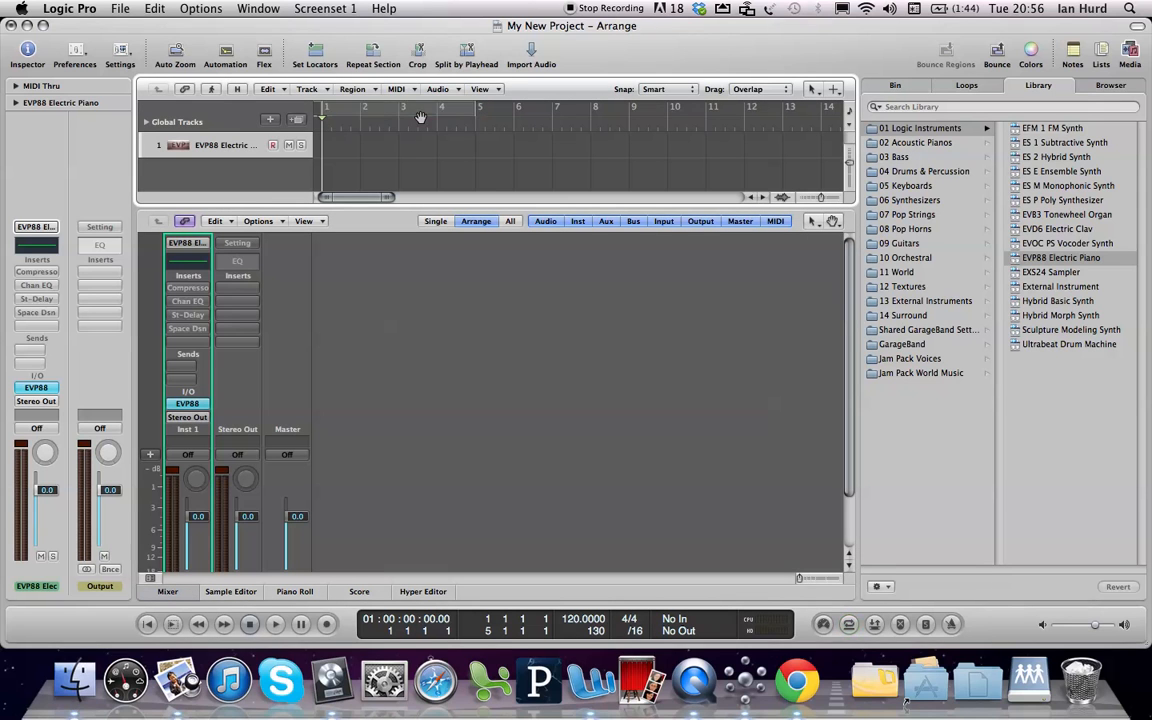
left_click(849, 627)
left_click(849, 627)
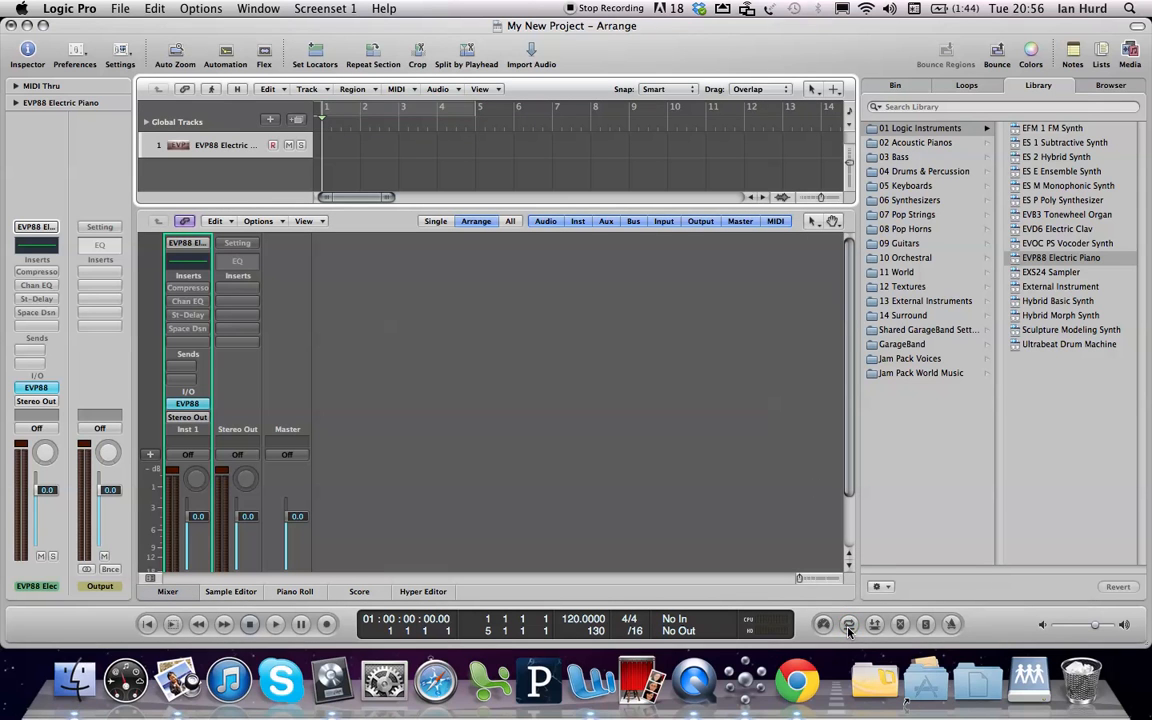
left_click(952, 624)
left_click(952, 624)
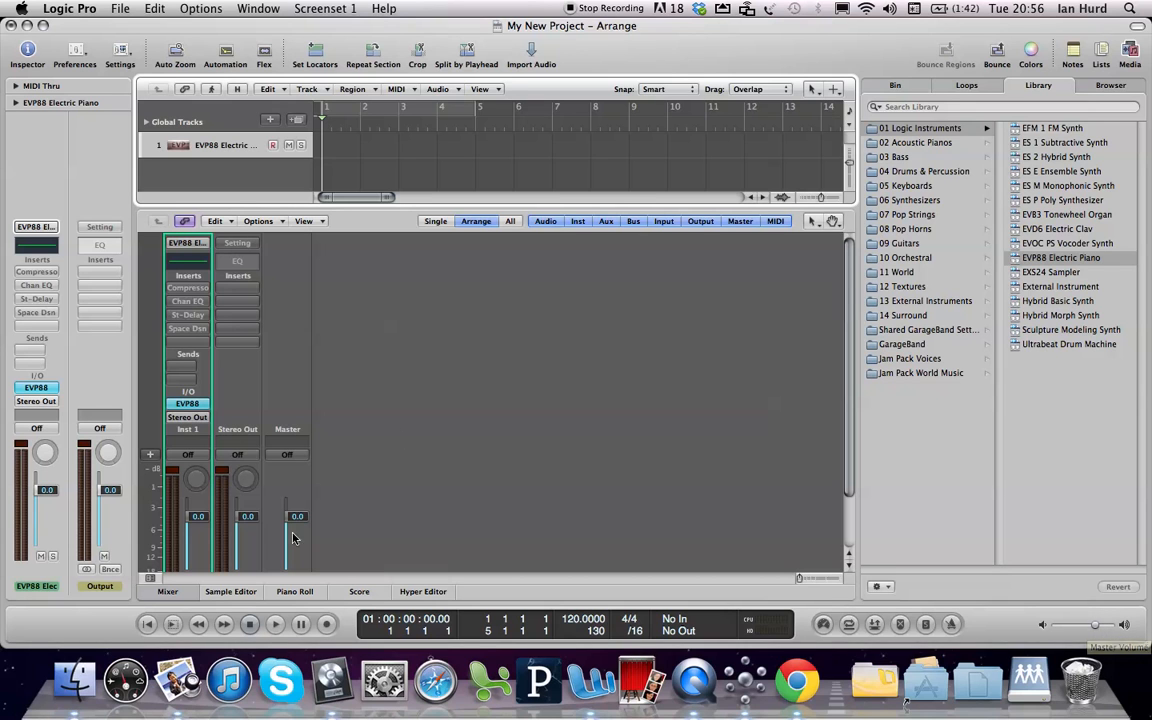
Lower the Master channel fader to -0.8 dB and reset it to 0.0 dB
left_click_drag(296, 519, 297, 527)
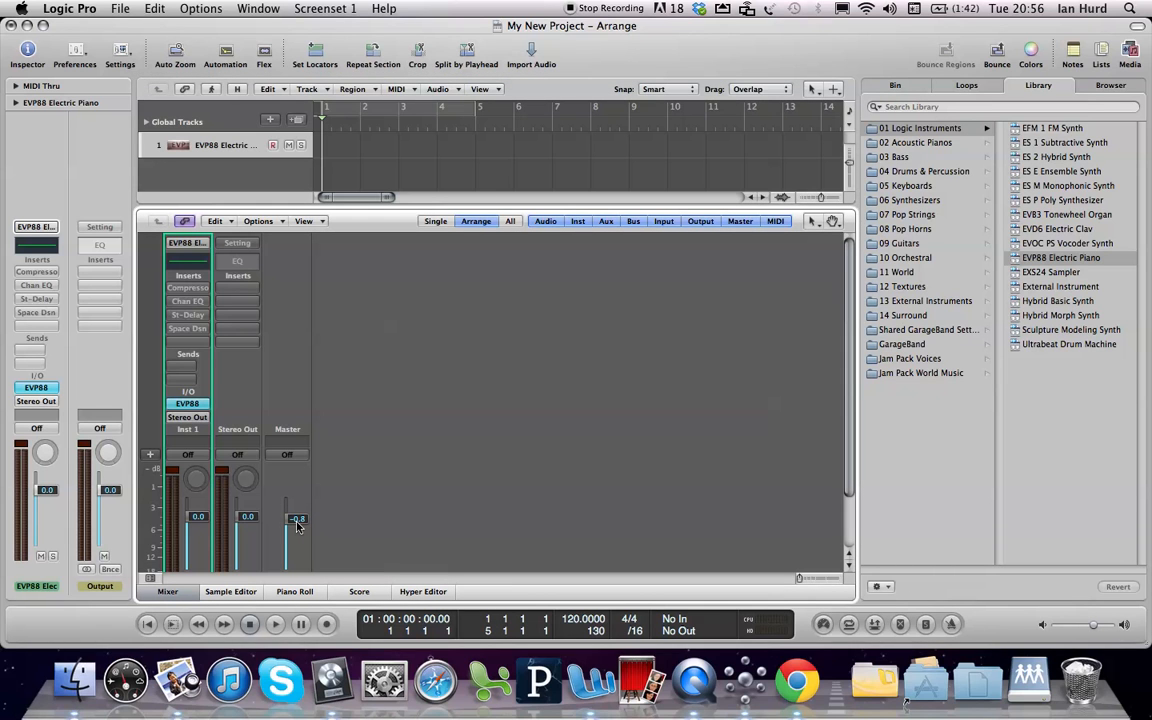
left_click(296, 525, "alt")
Hide and reopen the Media area, and view its Loops, Bin, Browser and Library in turn
left_click(1130, 58)
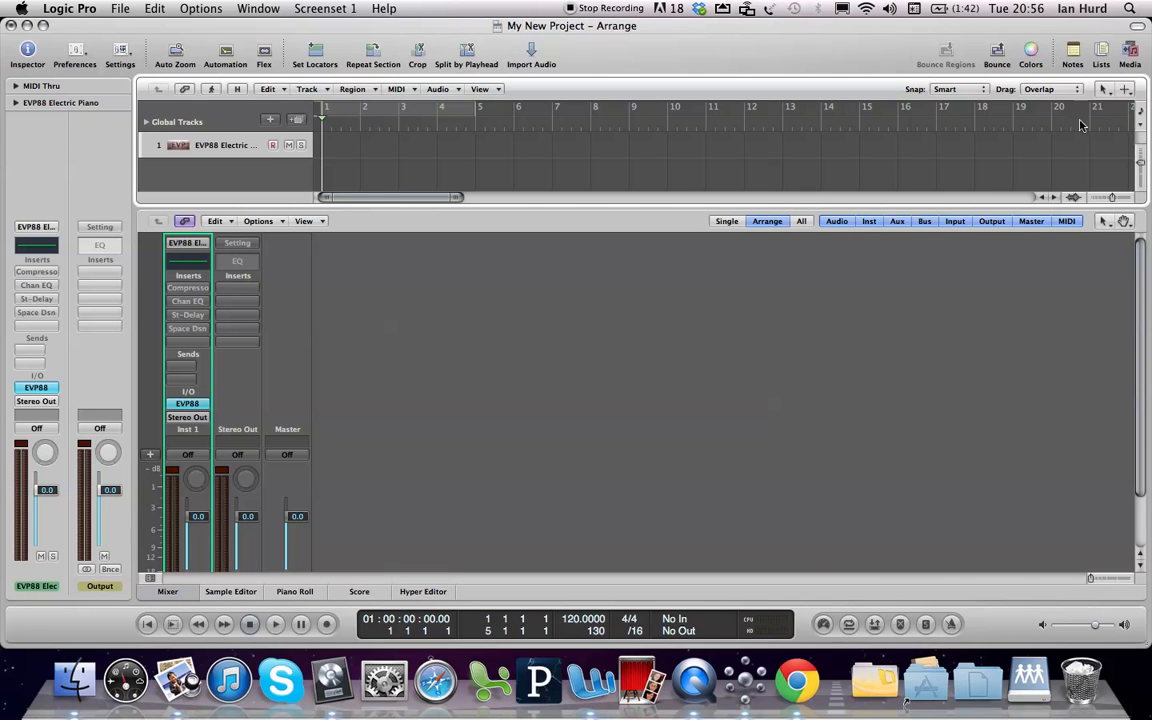
left_click(1129, 57)
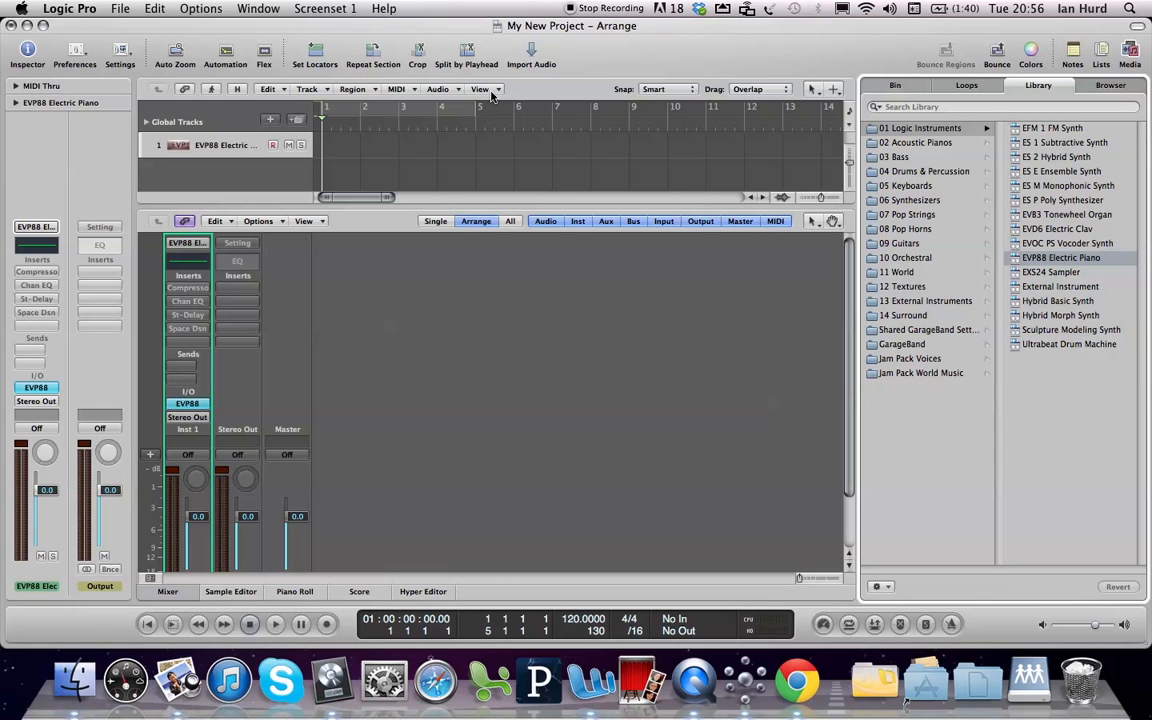
left_click(968, 85)
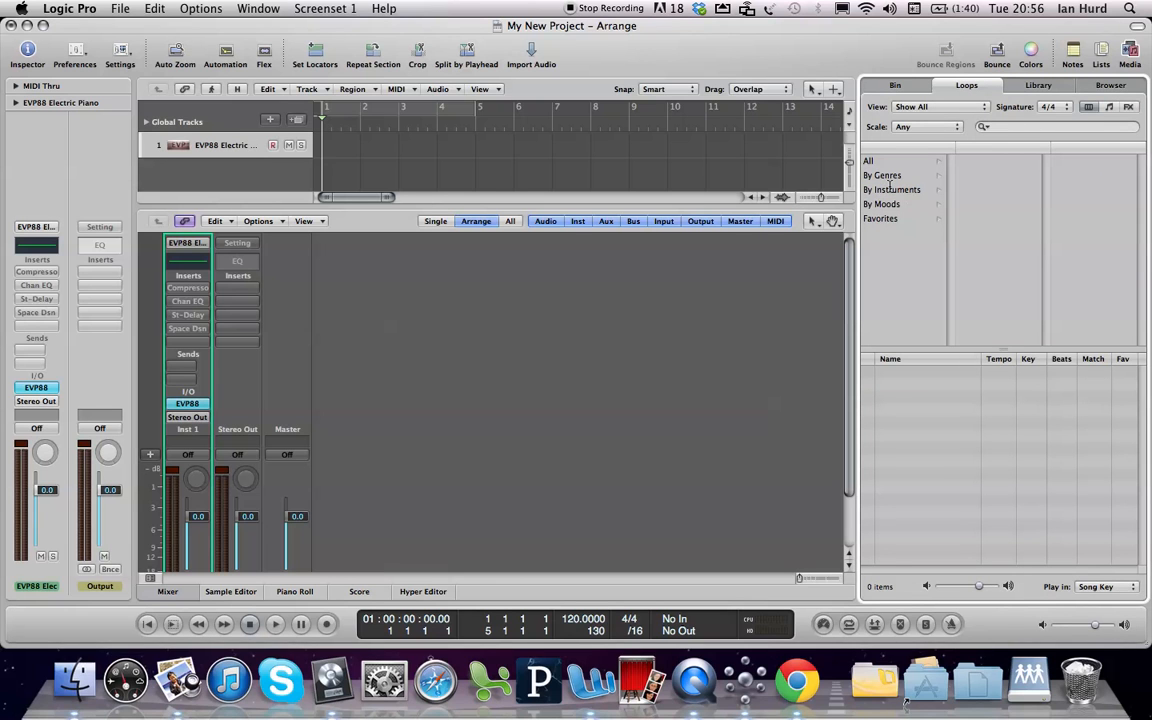
left_click(893, 86)
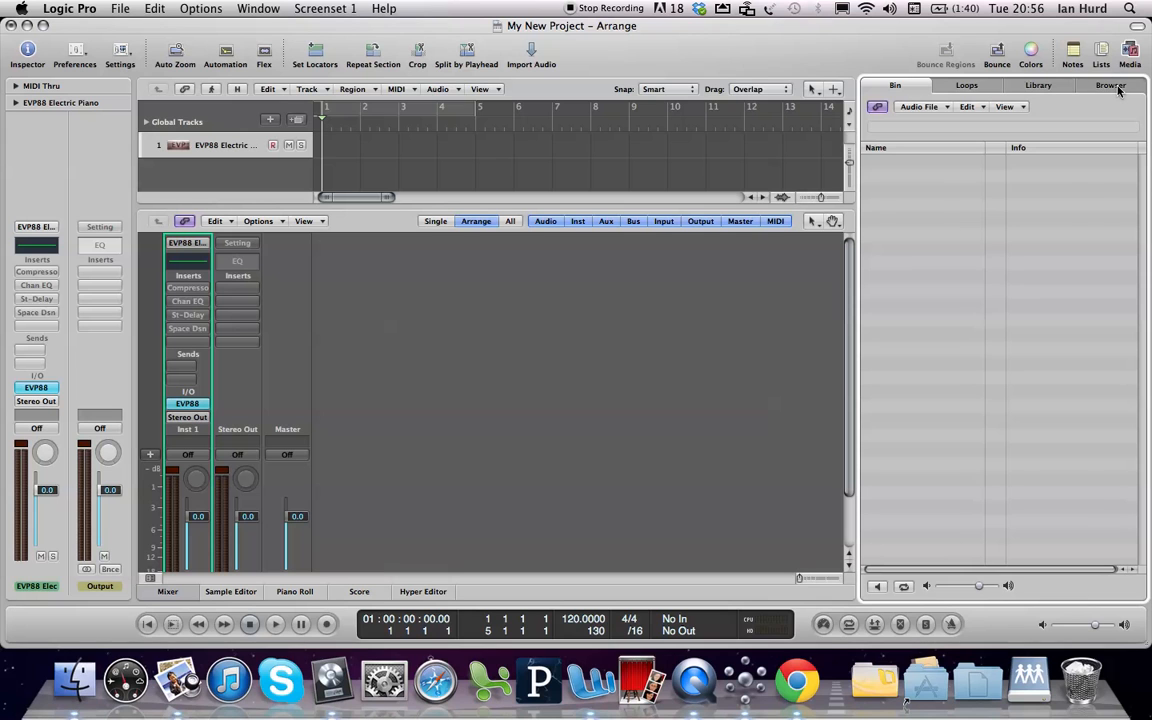
left_click(1113, 86)
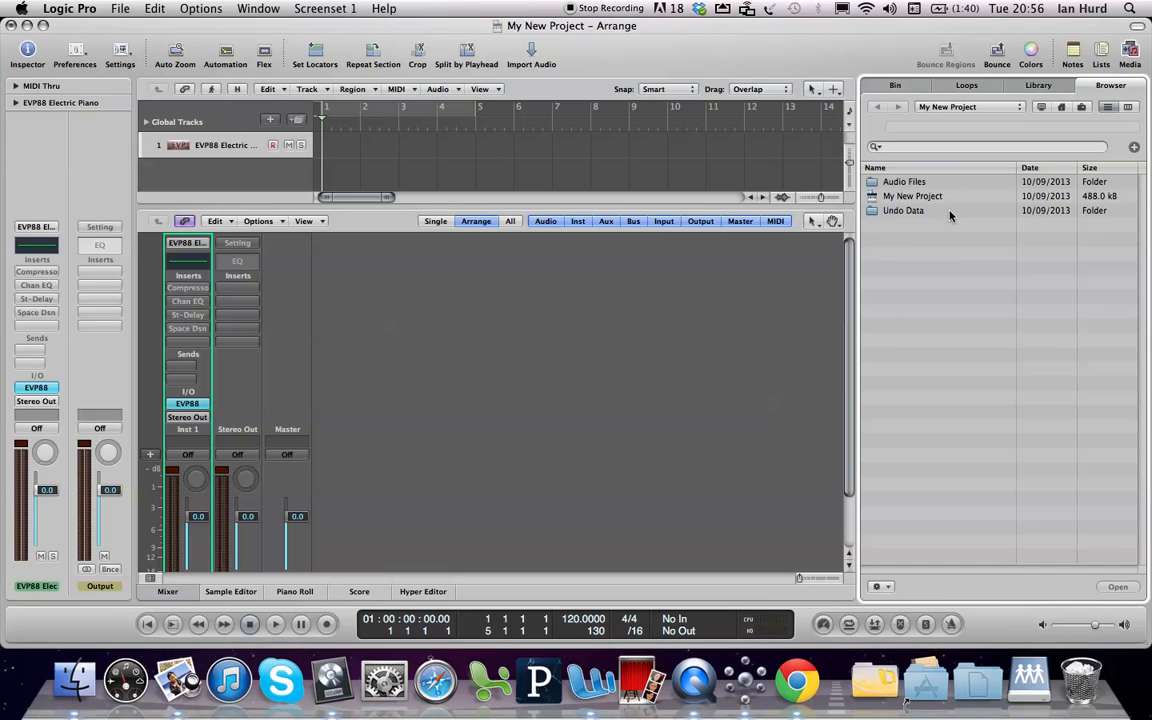
left_click(1025, 86)
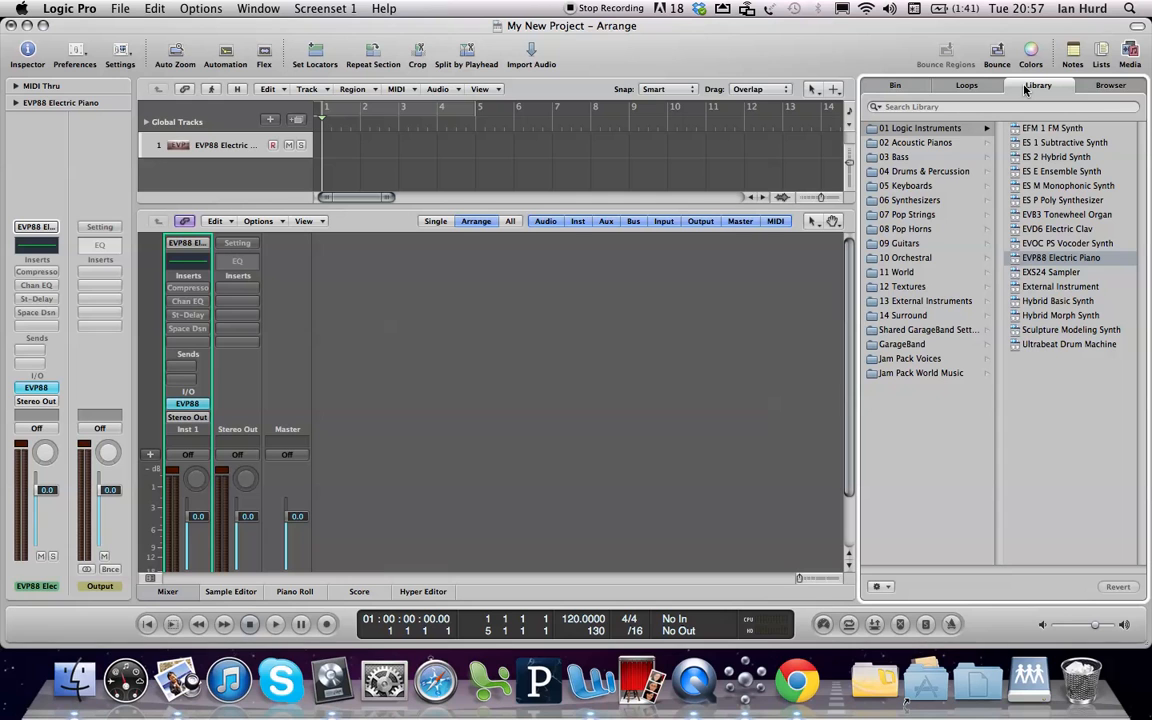
Show the Loops browser in music view and filter the loops by All Drums
left_click(972, 87)
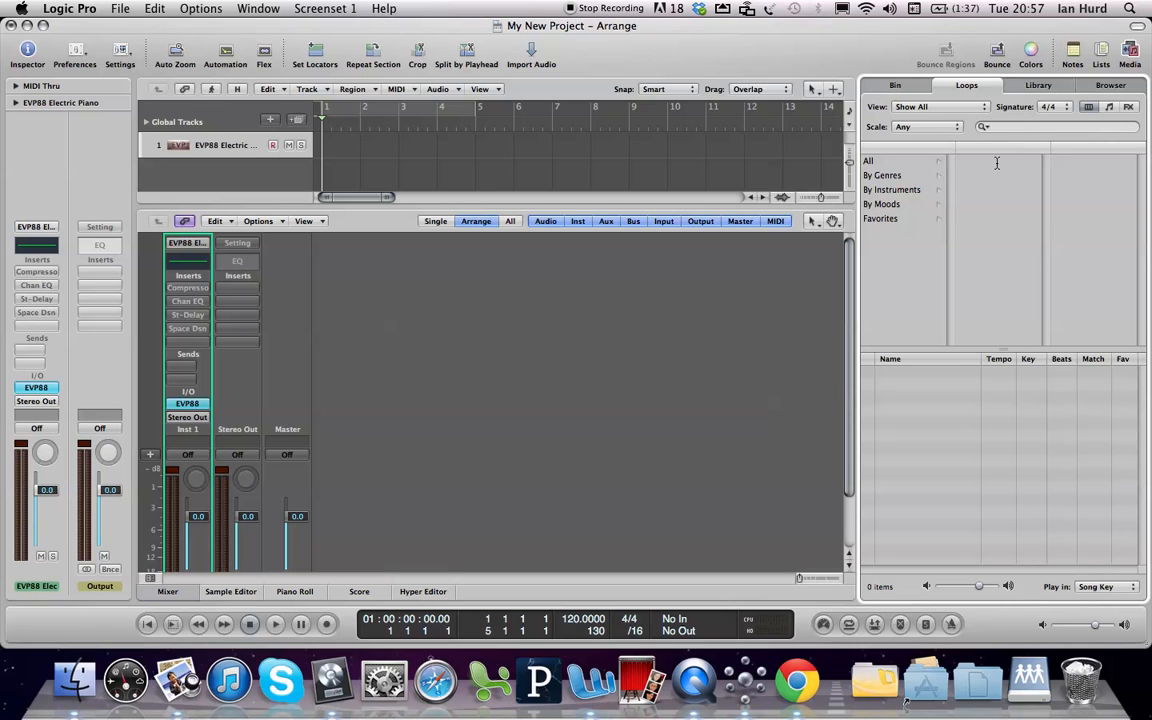
left_click(1110, 107)
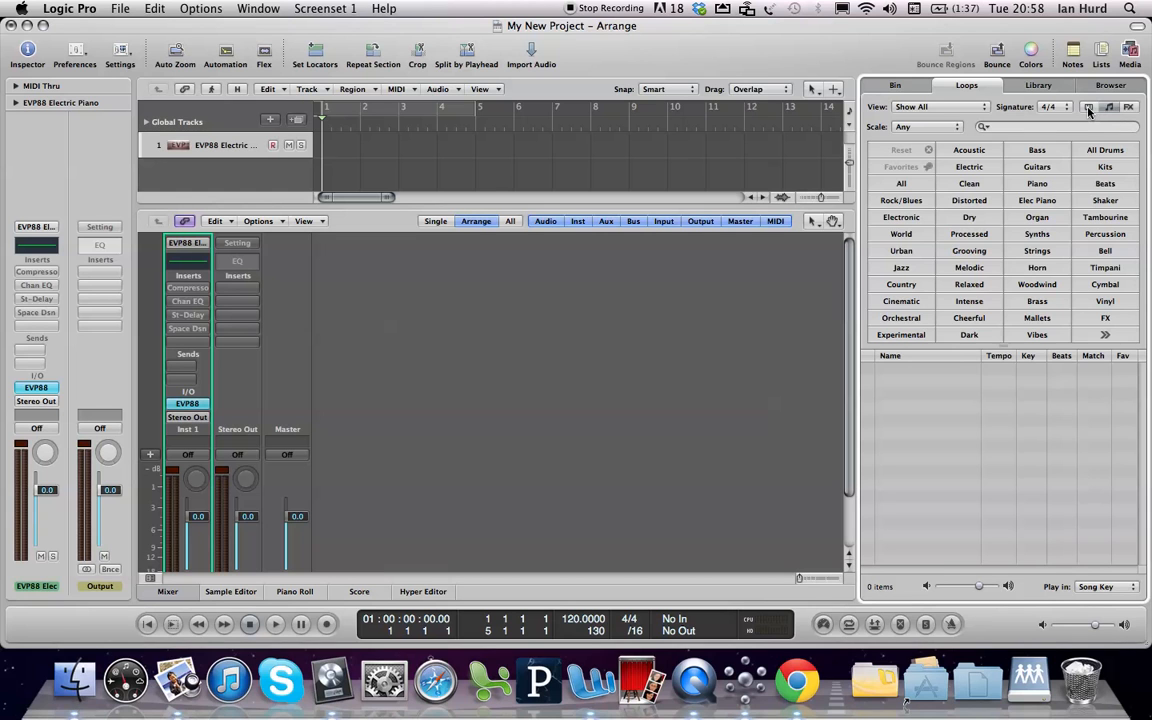
left_click(1088, 107)
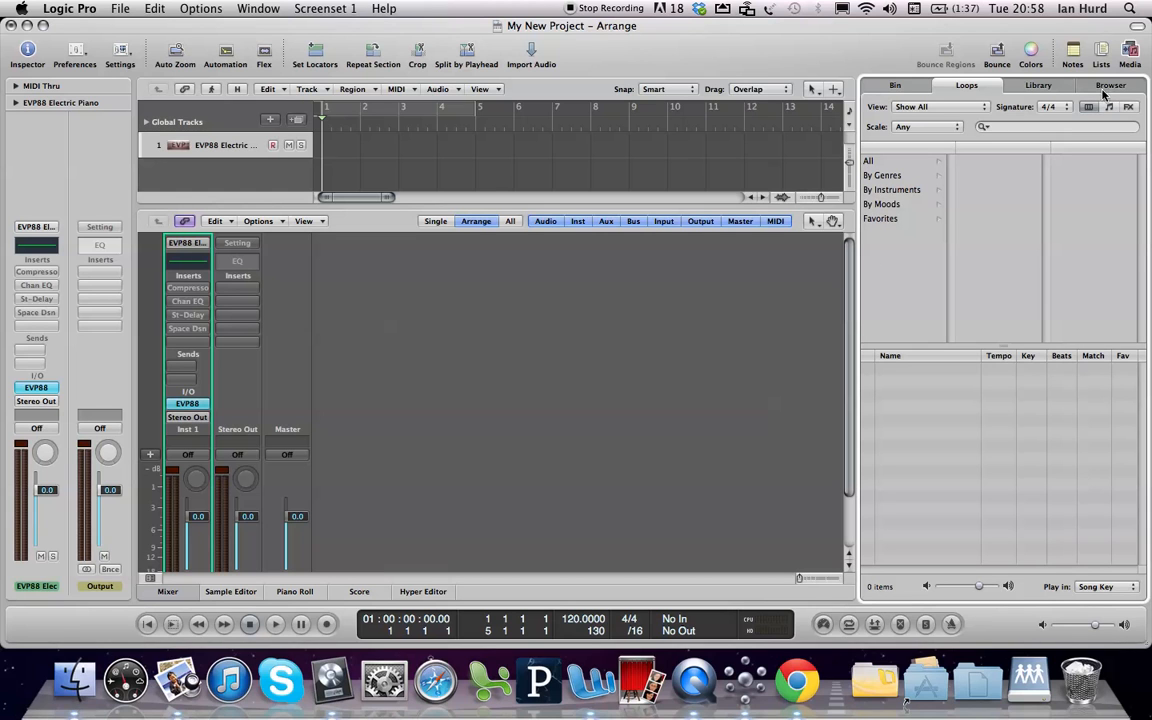
left_click(1109, 107)
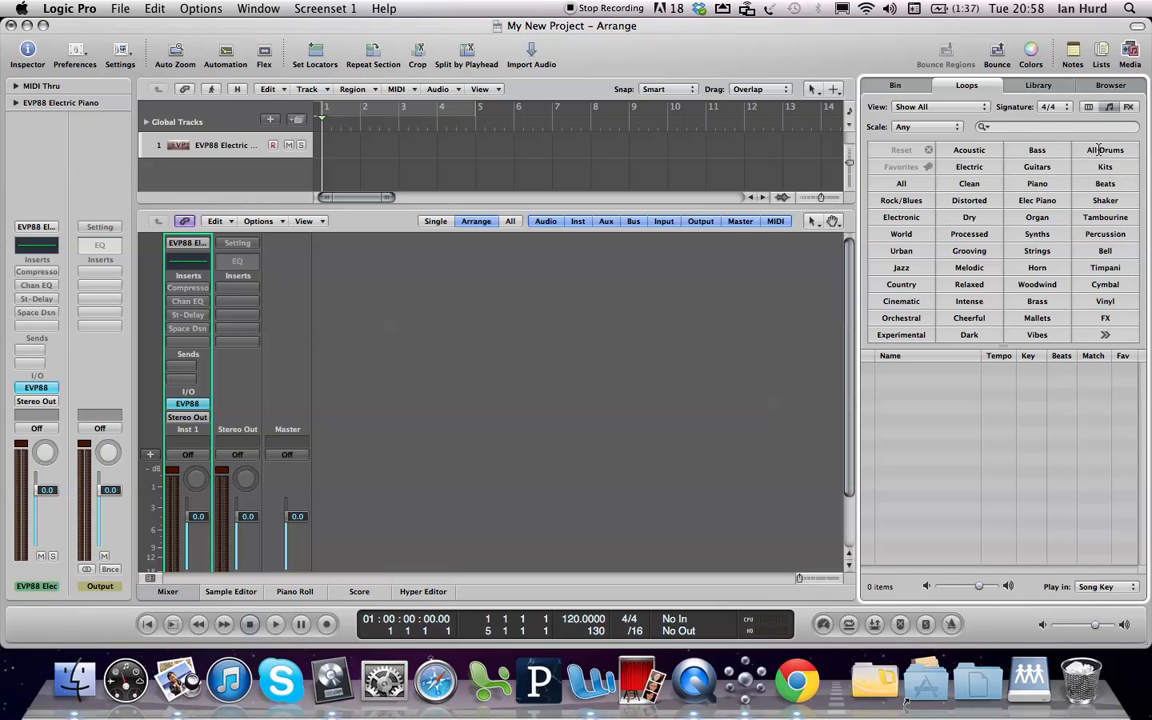
left_click(1100, 150)
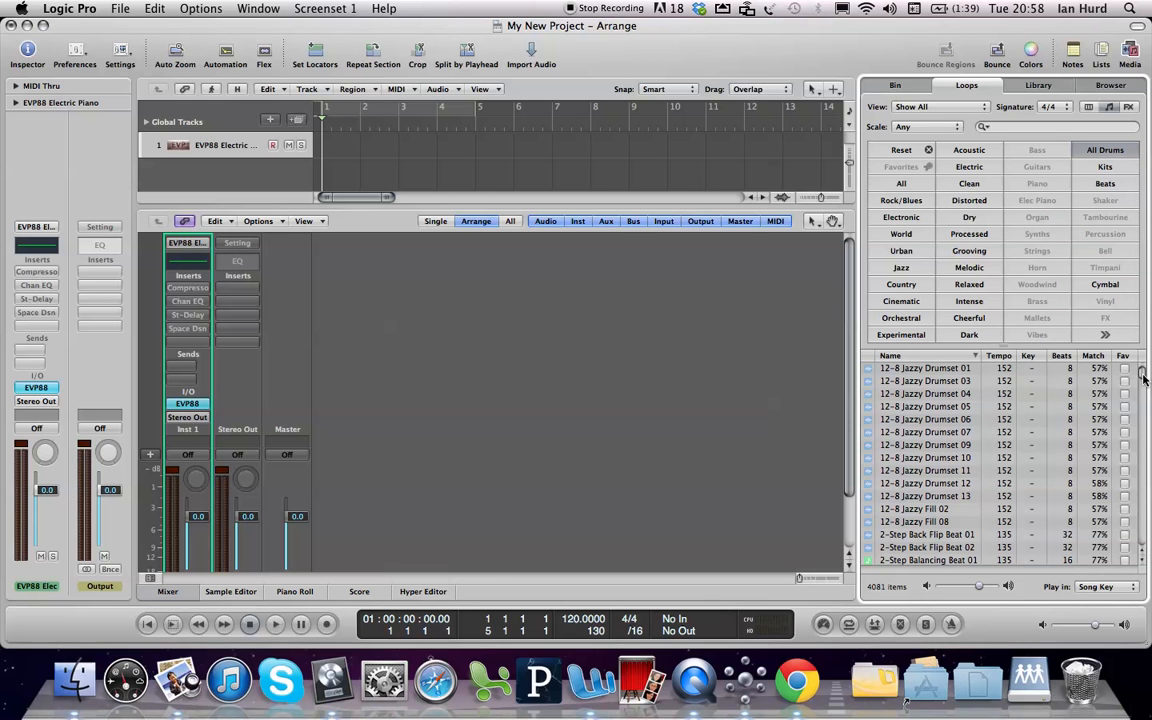
Search the drum loops for Trip Hop
mouse_move(1148, 393)
left_mouse_down()
mouse_move(1148, 548)
mouse_move(1142, 370)
left_mouse_up()
left_click(1015, 128)
type("Trfip")
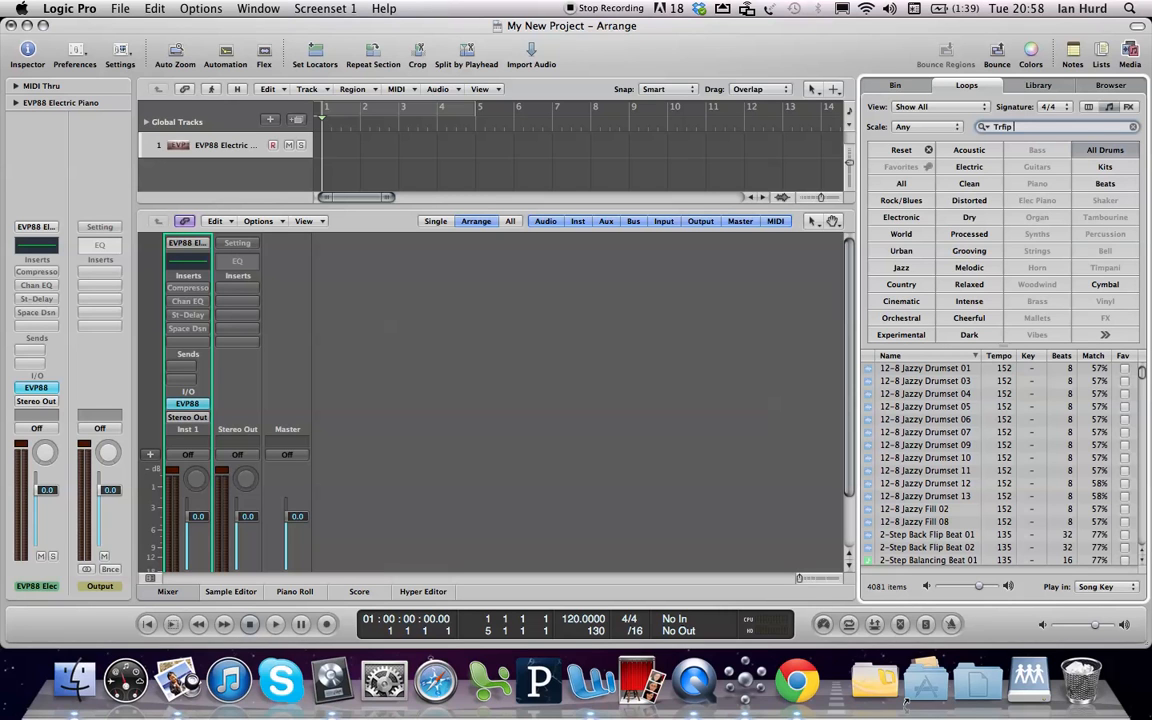
key("BackSpace")
key("BackSpace")
key("BackSpace")
type("ip Hop")
key("Return")
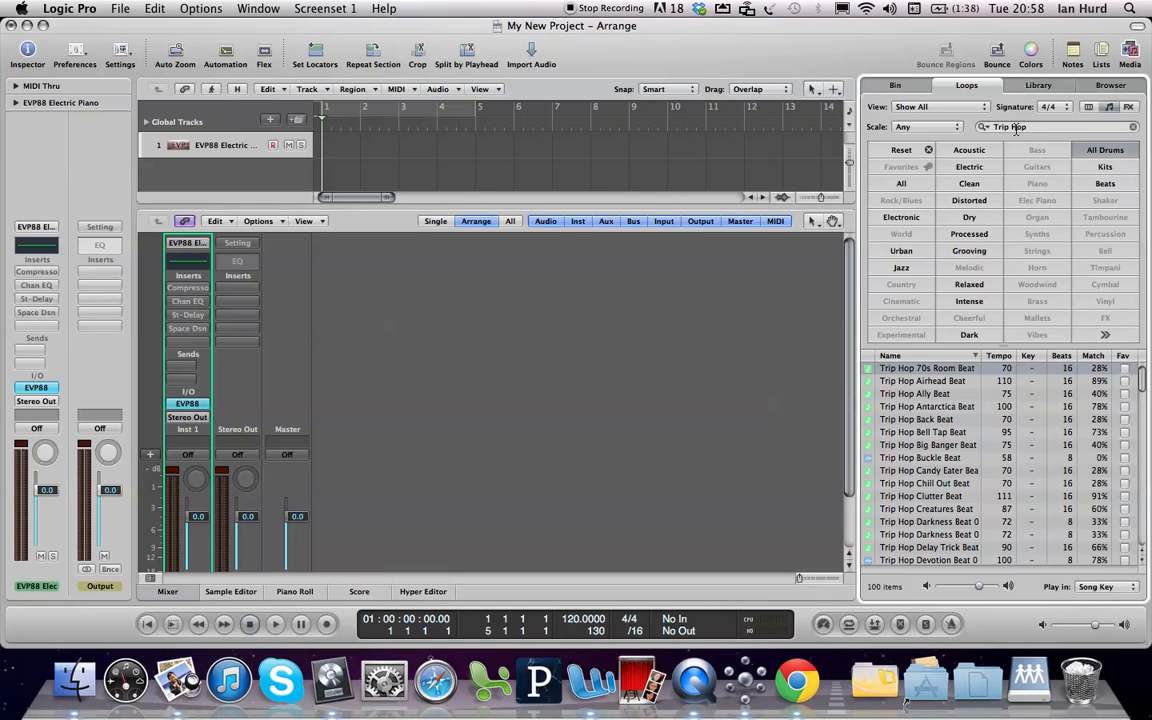
Preview the Trip Hop 70s Room Beat loop and set the project tempo to 70
left_click(885, 370)
left_click_drag(576, 622, 608, 618)
double_click(576, 620)
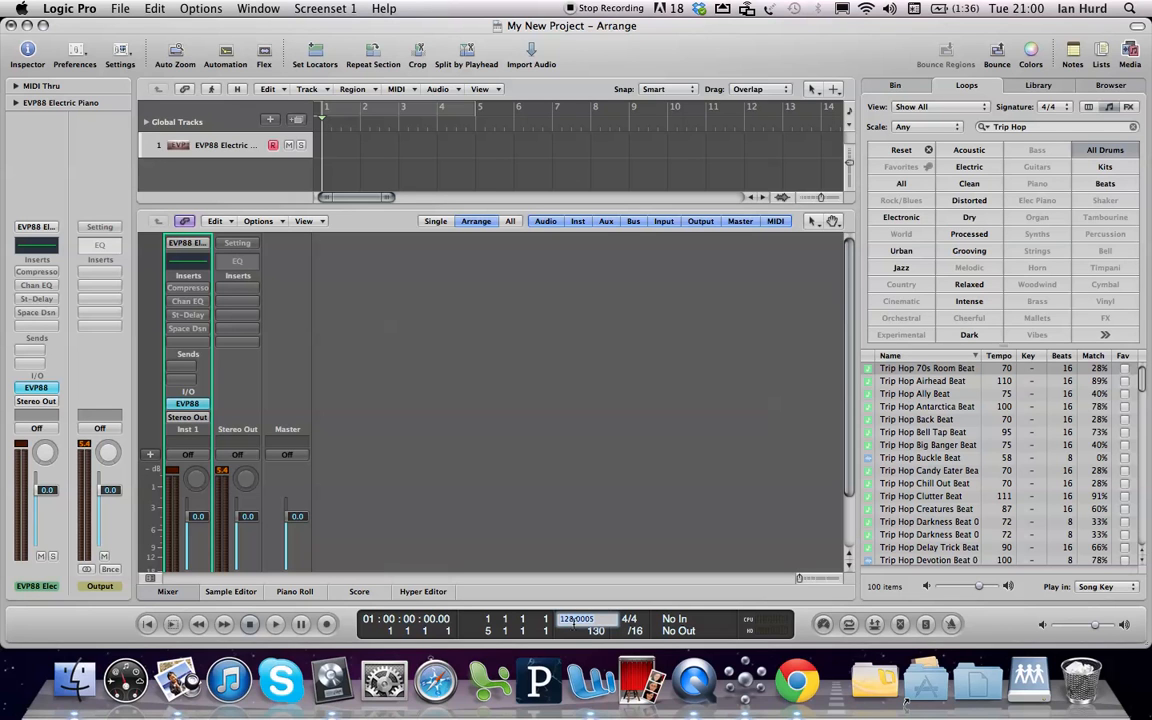
type("70")
key("Return")
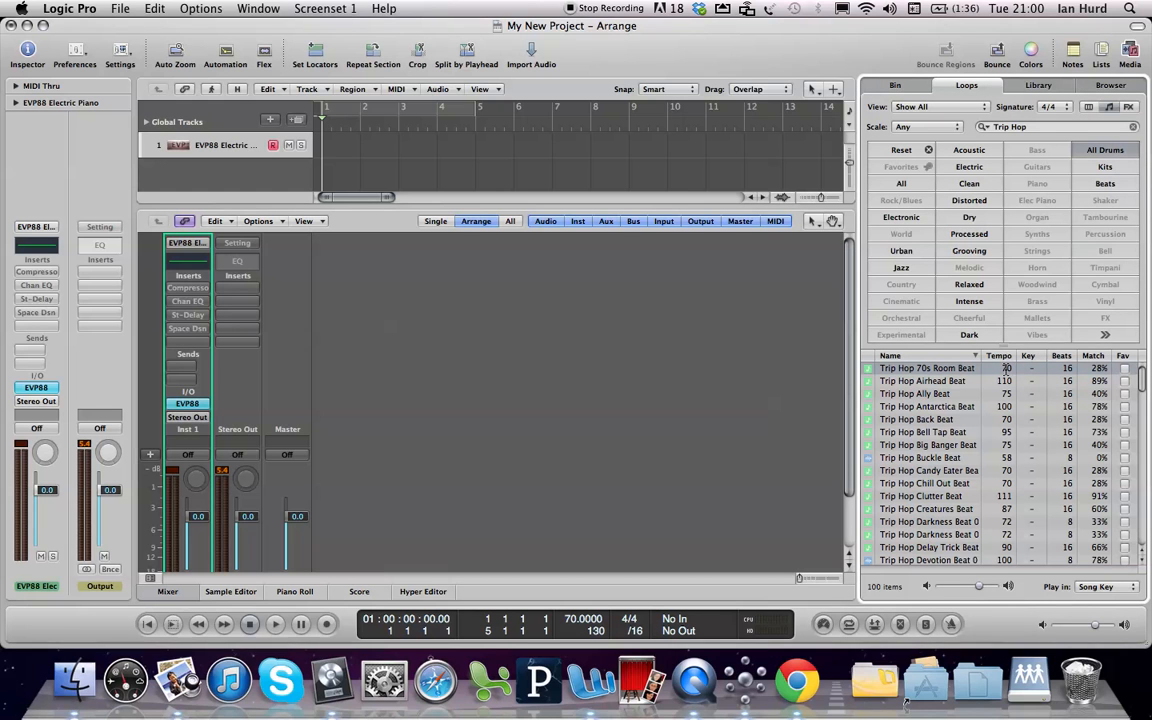
Preview Trip Hop 70s Room Beat again and set the project tempo to 73
left_click(897, 369)
double_click(578, 620)
type("73")
key("Return")
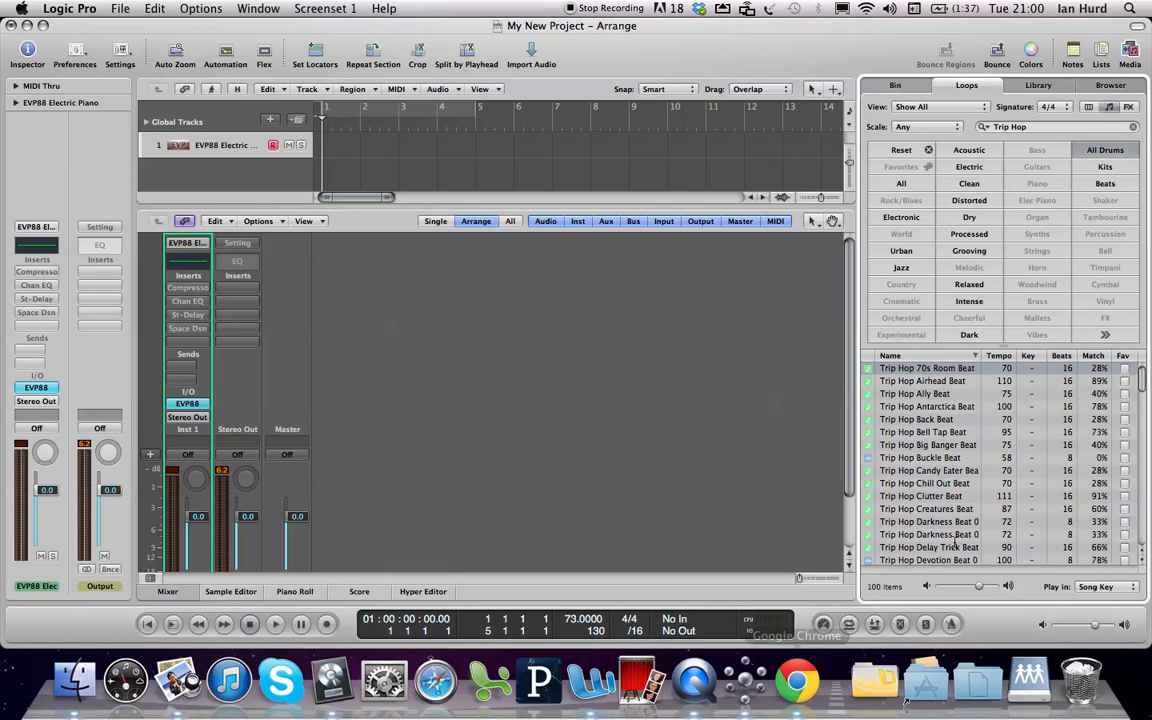
Audition the first few Trip Hop loops around Trip Hop Airhead Beat
left_click(924, 381)
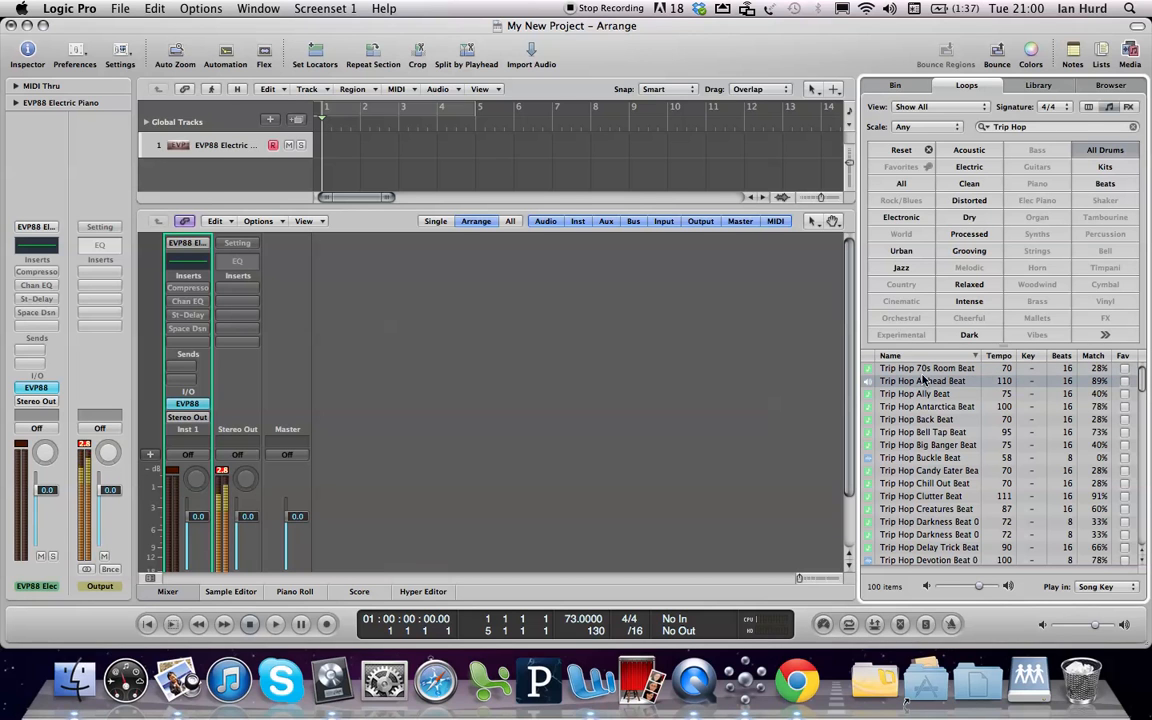
left_click(924, 370)
key("Down")
key("Down")
key("Down")
key("Up")
key("Up")
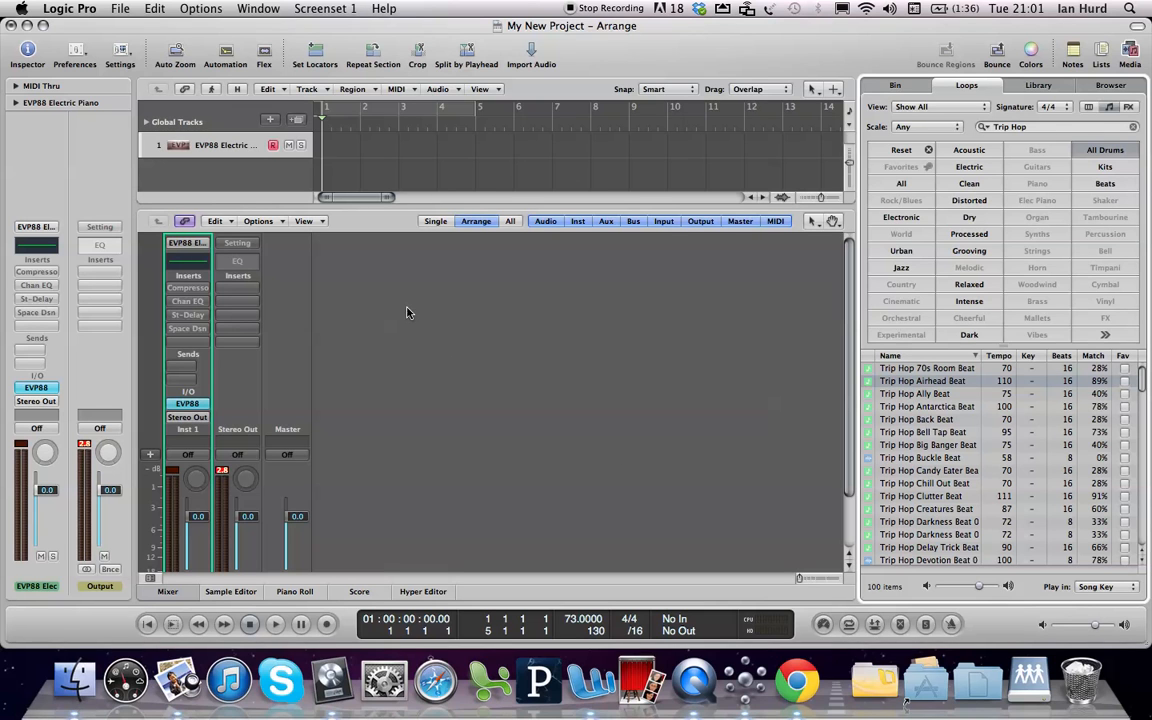
Toggle the Mixer and leave it hidden so the Arrange area fills the window
key("x")
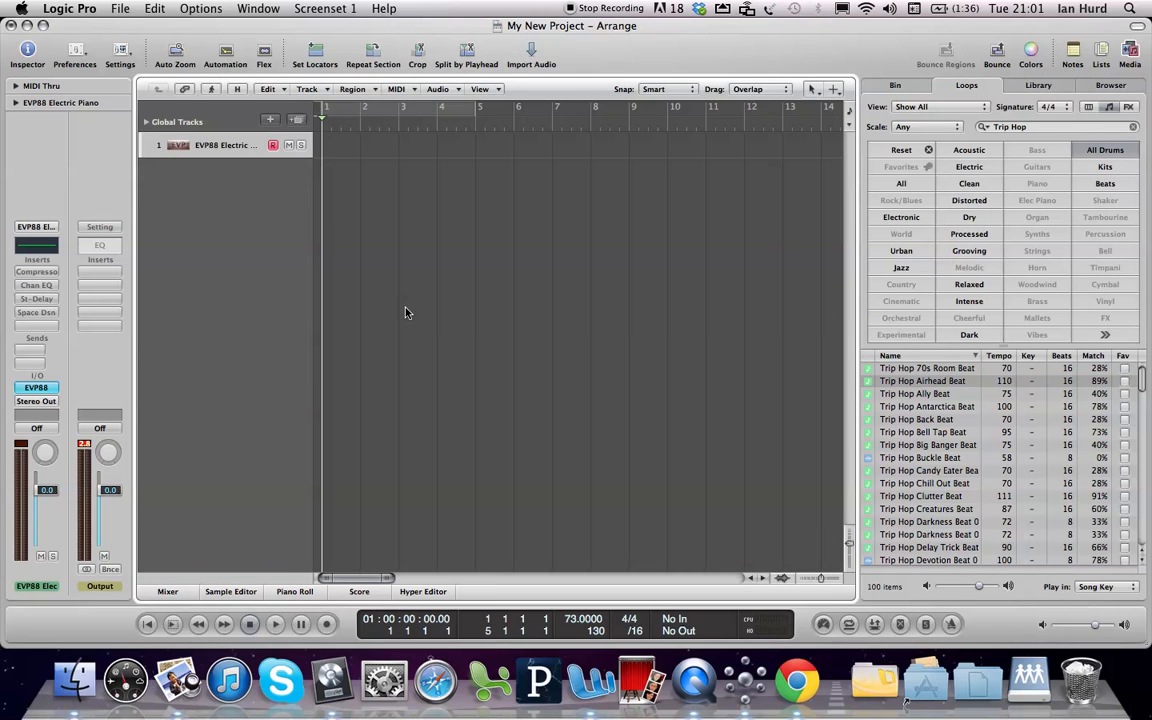
key("x")
key("x")
Audition further Trip Hop loops and add Trip Hop Jungle Beat 01 at bar 1 on the electric piano track
left_click(918, 385)
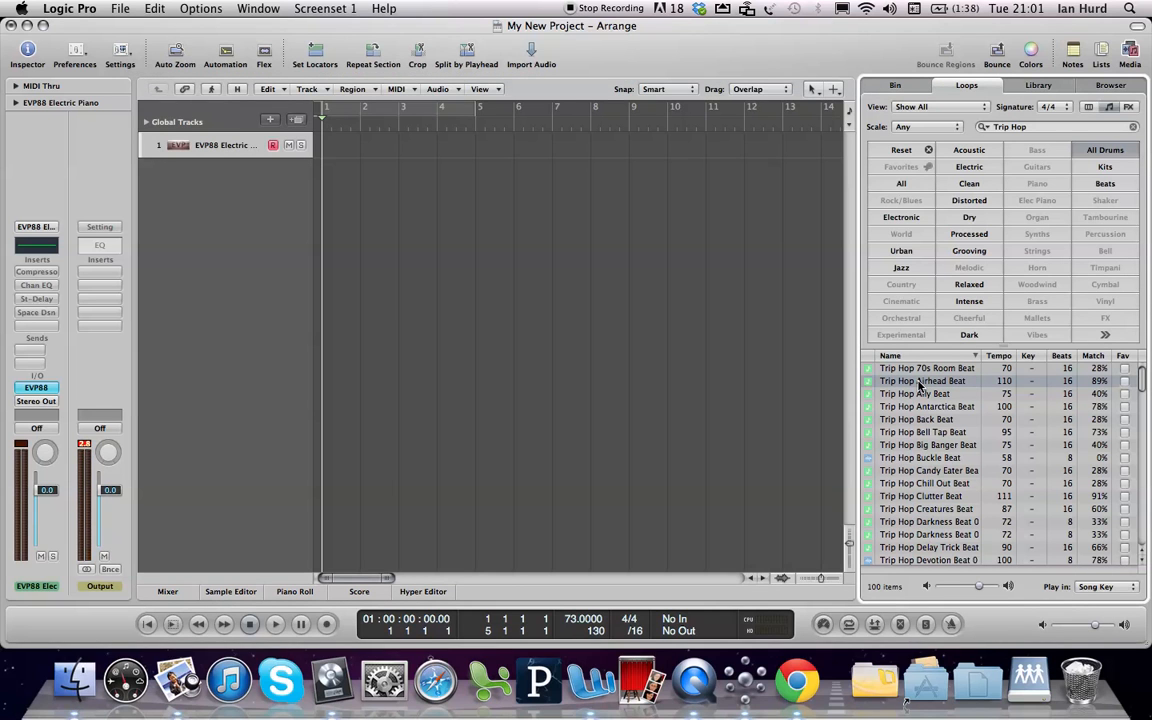
key("Down")
key("Down")
key("Down")
key("Down")
key("Down")
key("Down")
key("Down")
key("Down")
key("Down")
key("Down")
key("Down")
key("Down")
key("Down")
key("Down")
key("Down")
key("Down")
key("Down")
key("Down")
key("Down")
key("Down")
key("Down")
key("Down")
key("Down")
key("Down")
key("Down")
key("Down")
key("Down")
key("Down")
key("Down")
key("Down")
key("Down")
key("Down")
key("Down")
key("Down")
key("Down")
key("Down")
key("Down")
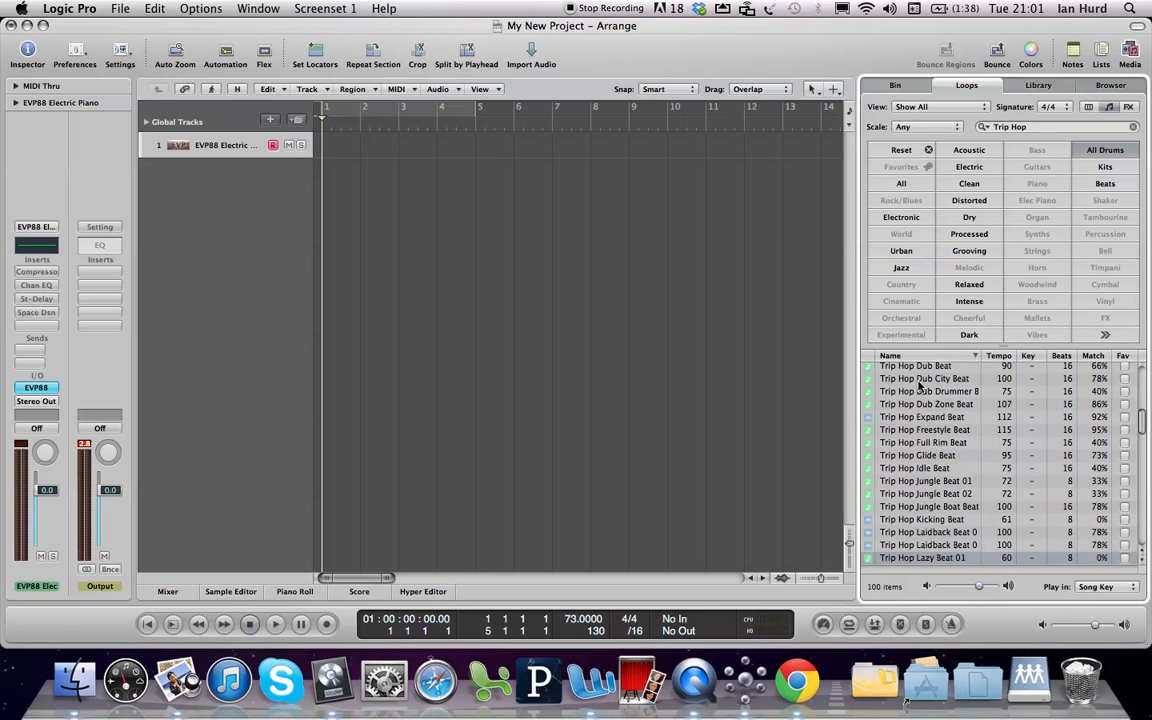
key("Up")
key("Up")
key("Up")
key("Up")
key("Up")
key("Up")
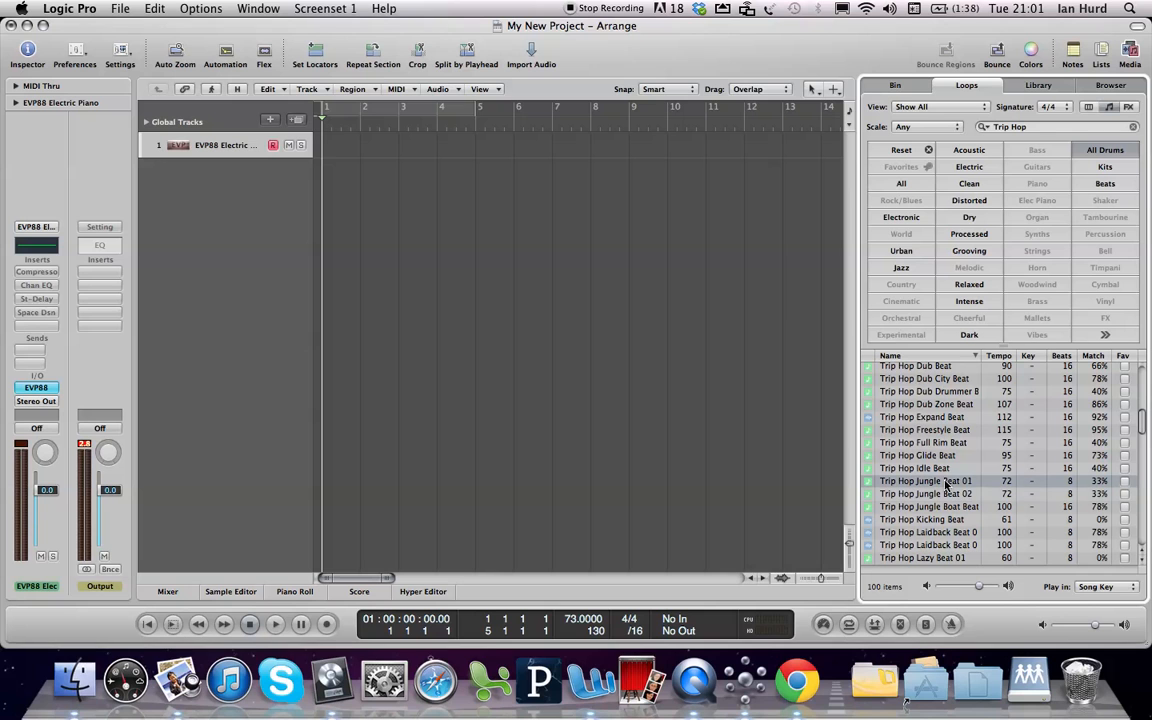
left_click_drag(903, 481, 314, 146)
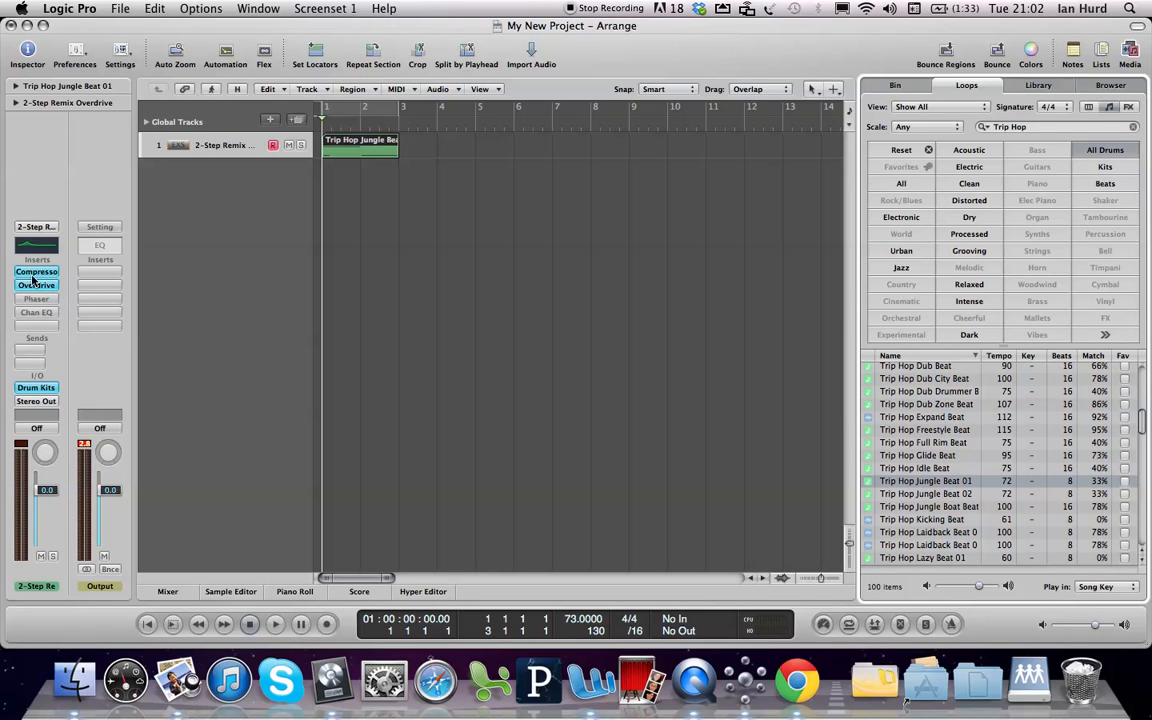
View the channel strip settings available for the drum track without changing them, and deselect the loop region
left_click(38, 227)
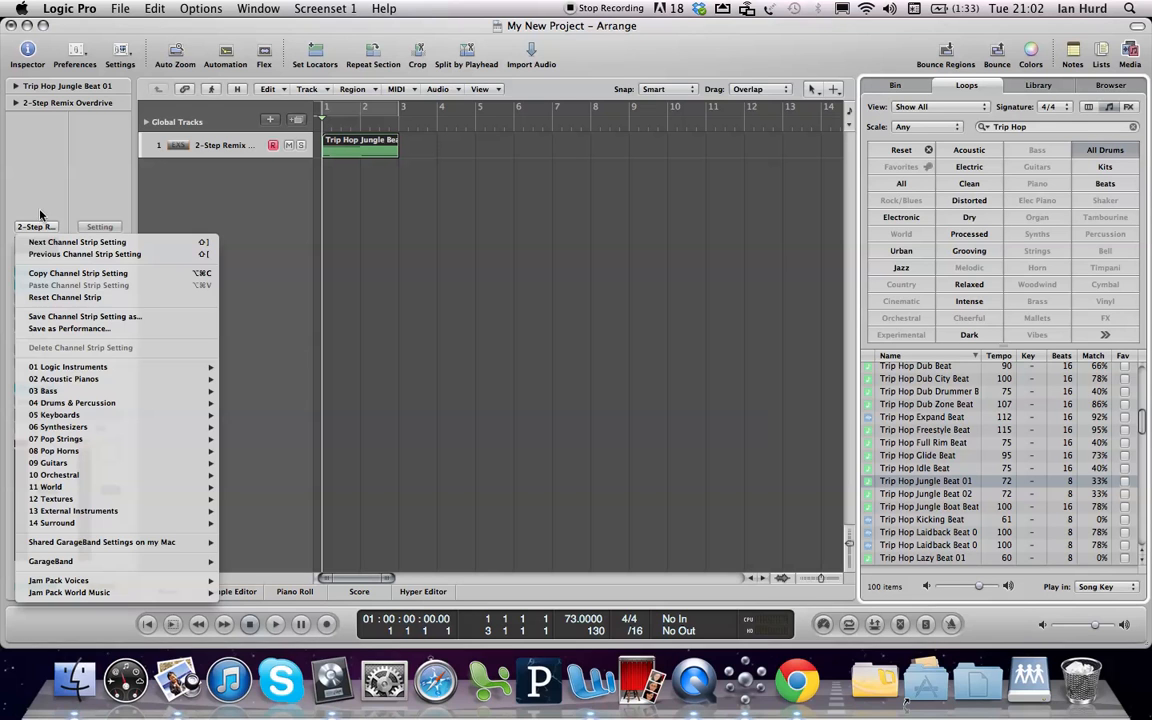
left_click(40, 195)
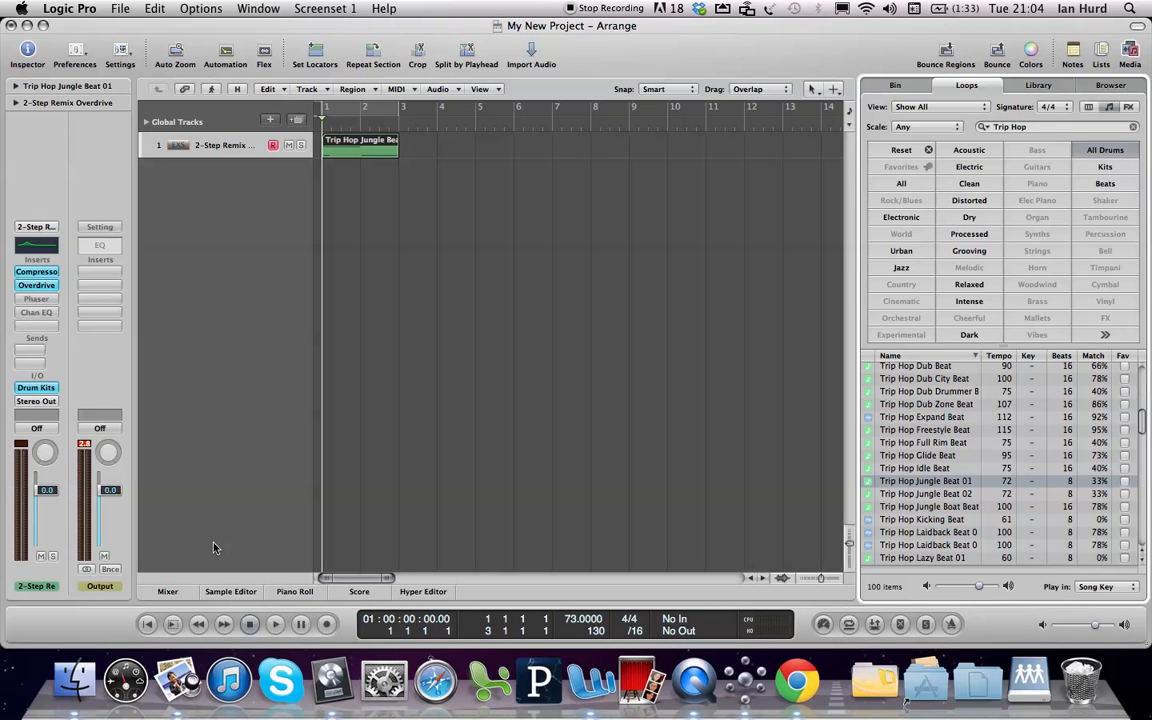
left_click(465, 404)
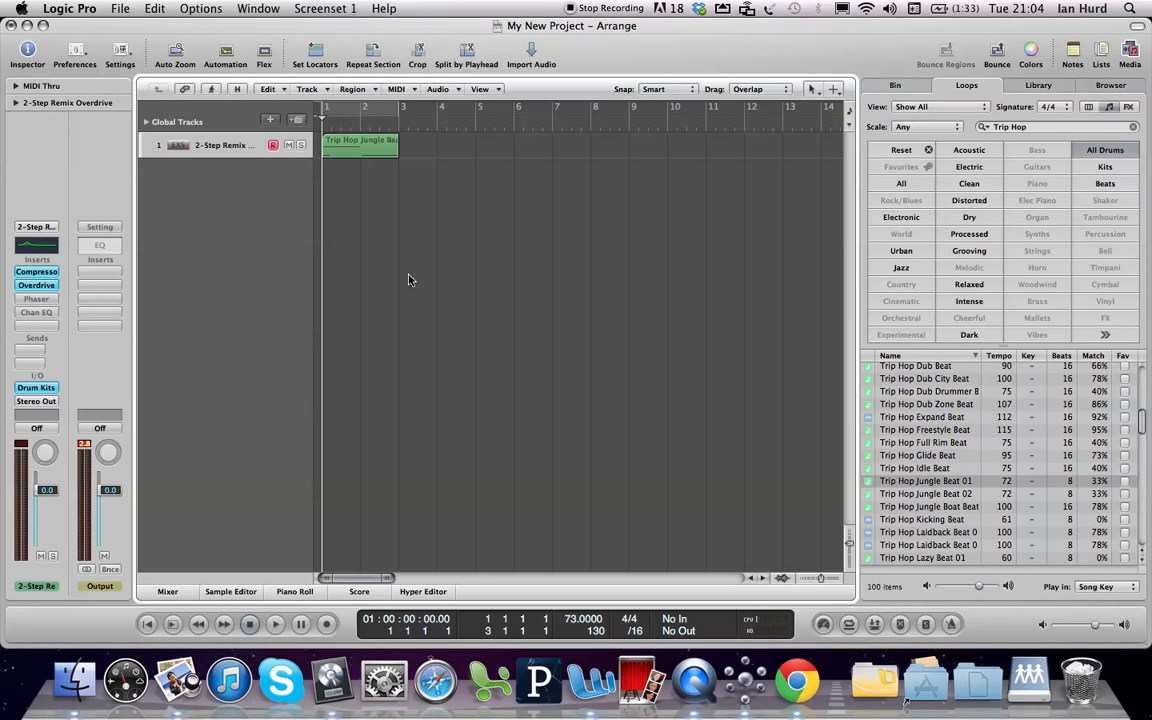
Play the drum loop region, and step the playhead back and forth through the bars, ending at bar 1
key("space")
key("comma")
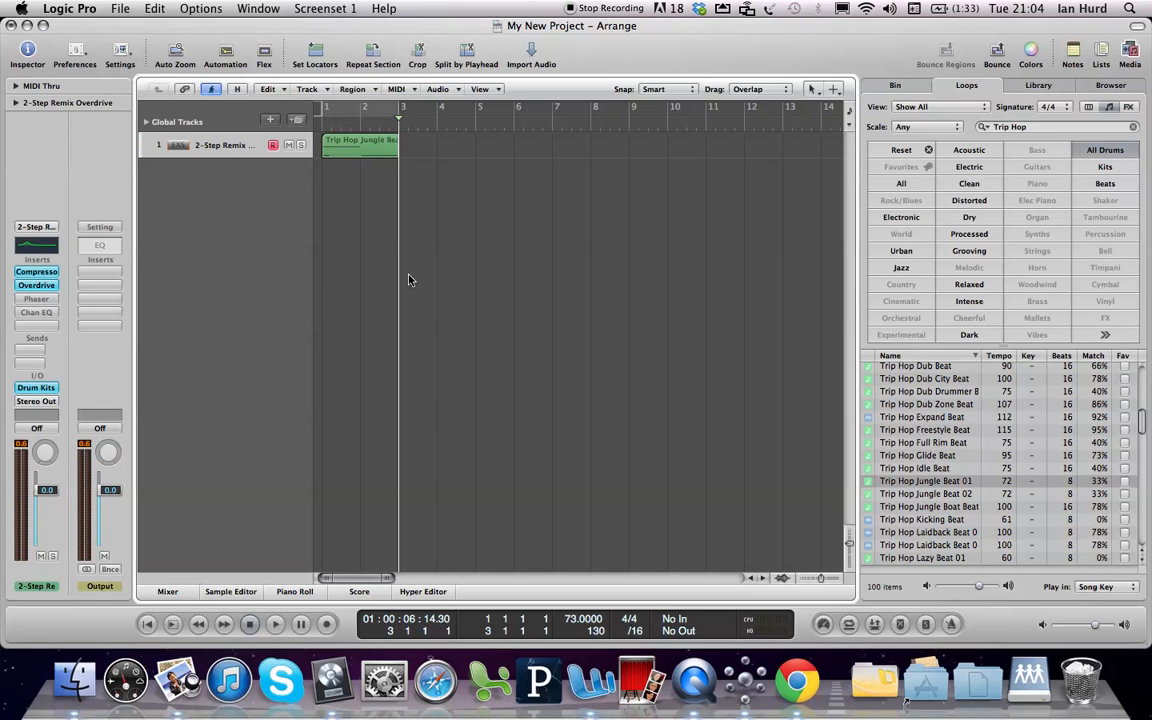
key("comma")
key("comma")
key("period")
key("period")
key("period")
key("comma")
key("comma")
key("comma")
key("period")
key("period")
key("period")
key("period")
key("comma")
key("comma")
key("comma")
key("comma")
key("period")
key("period")
key("period")
key("period")
key("period")
key("comma")
key("comma")
key("comma")
key("comma")
key("comma")
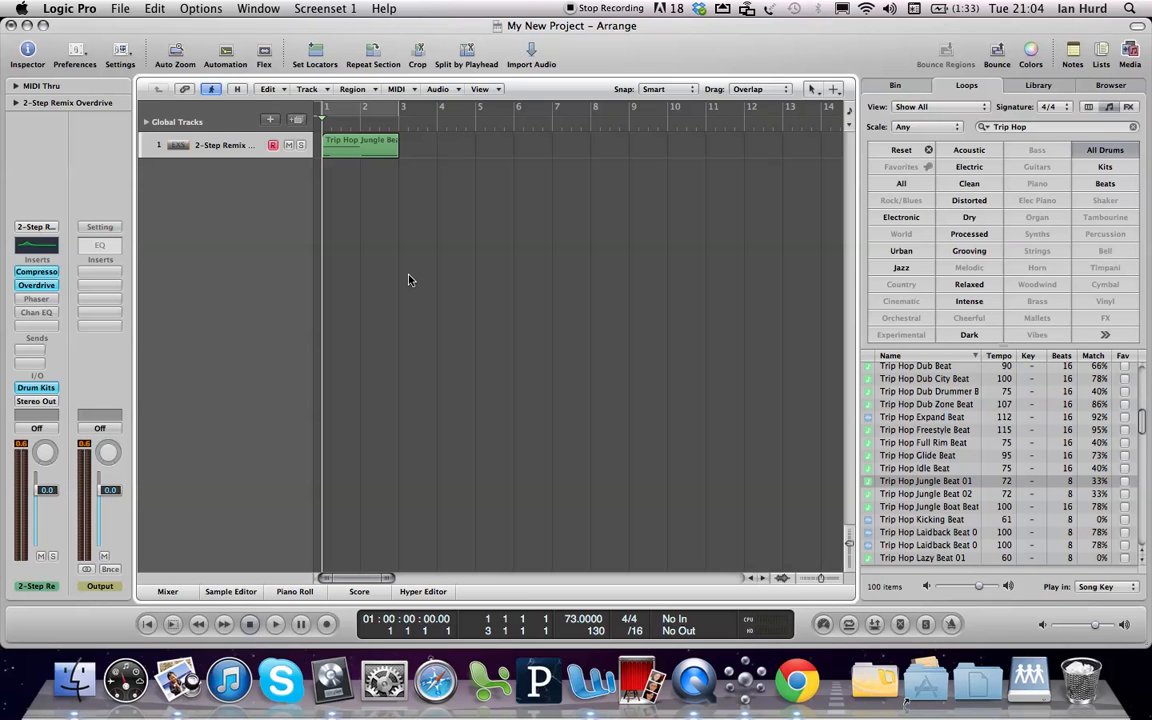
Return the playhead to the project start, and start and stop a recording on the drum track
key("shift+period")
key("Return")
key("r")
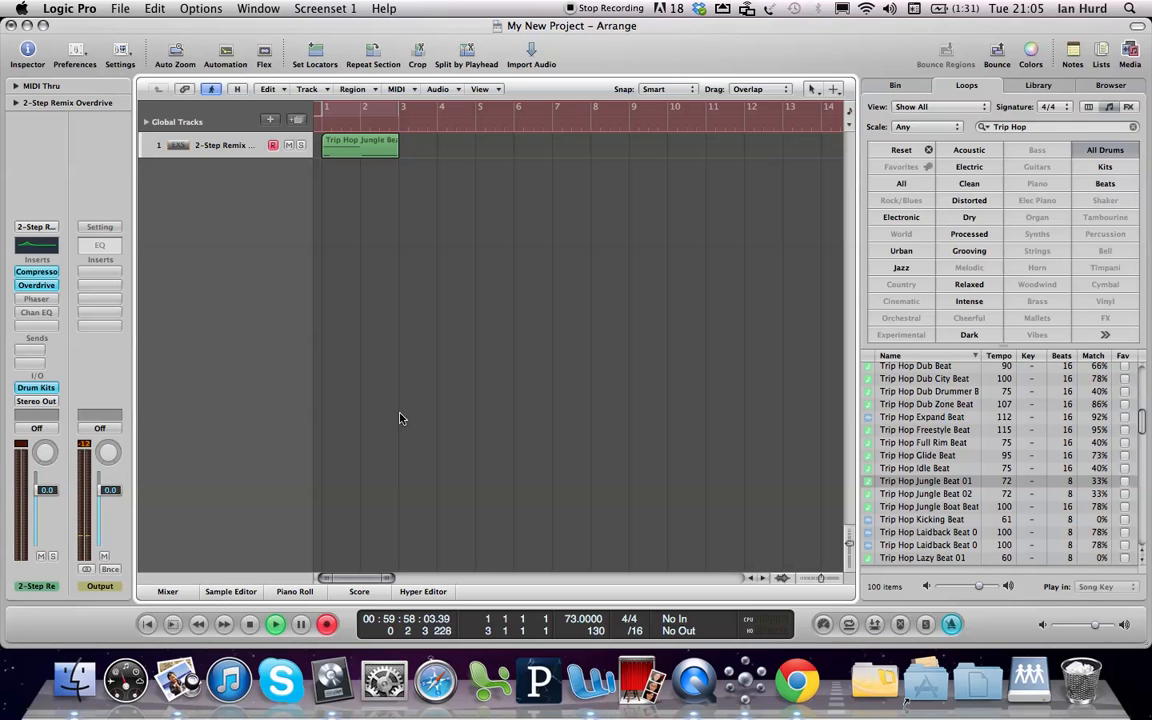
key("space")
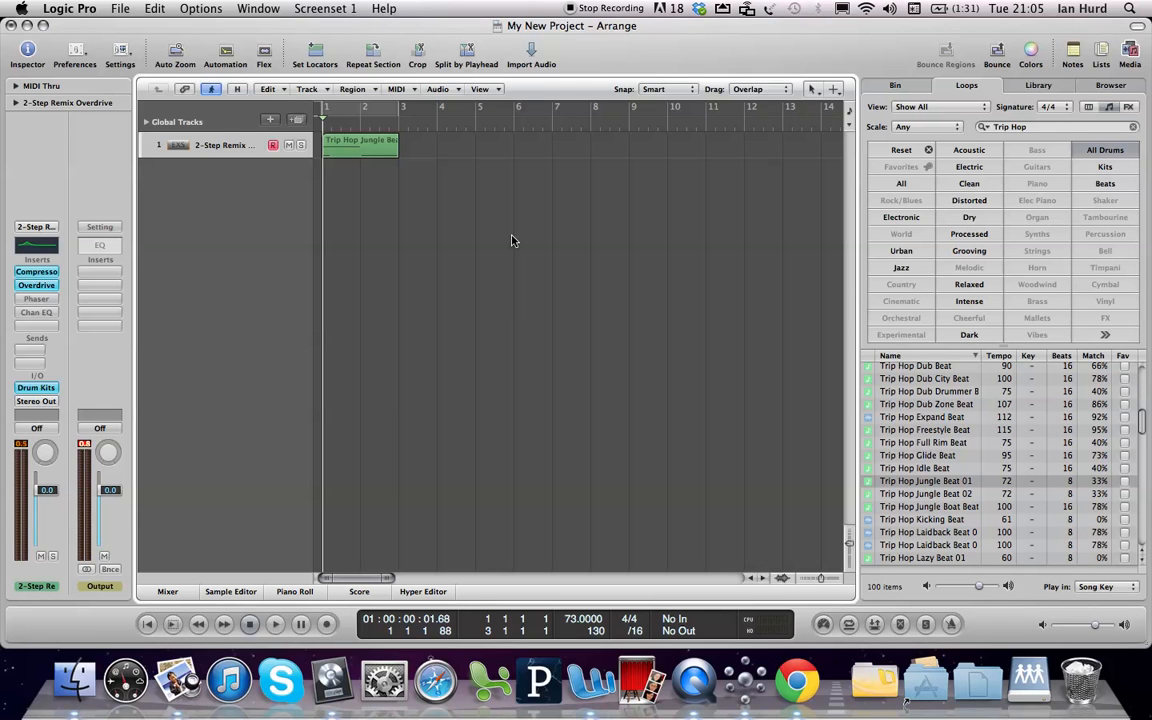
Set an active cycle range from bar 1 to bar 9, and view the cycle's Auto Set Locators options
left_click(352, 152)
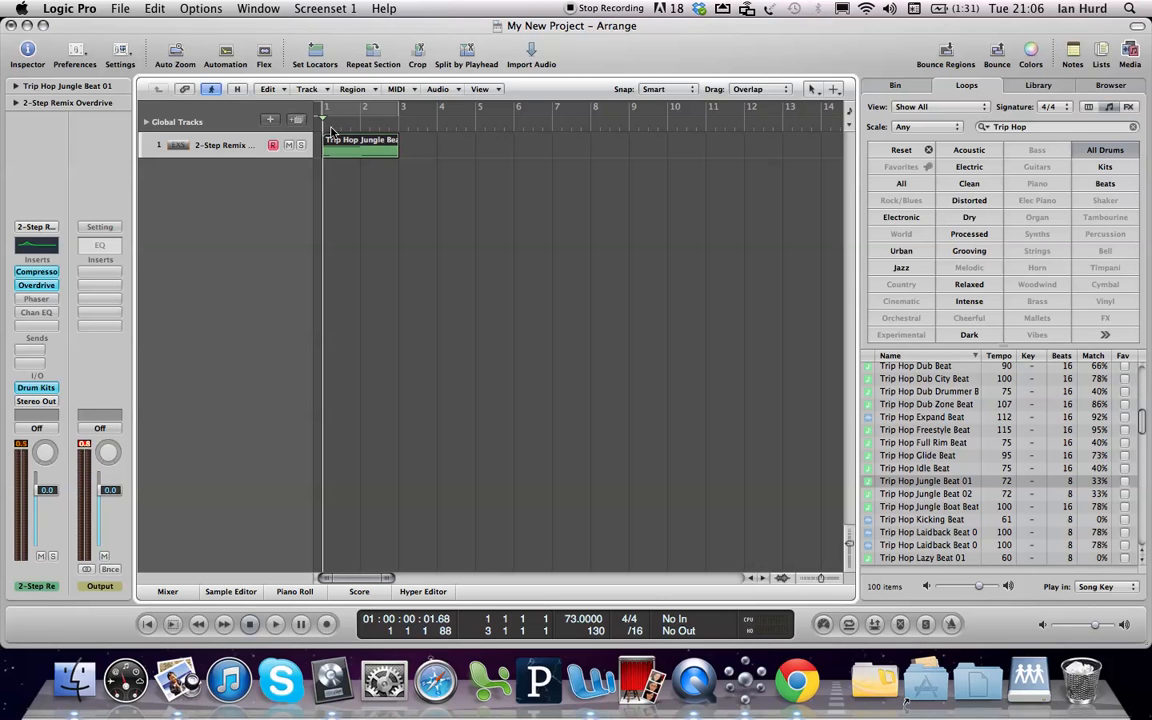
left_click(360, 115)
left_click_drag(400, 107, 632, 140)
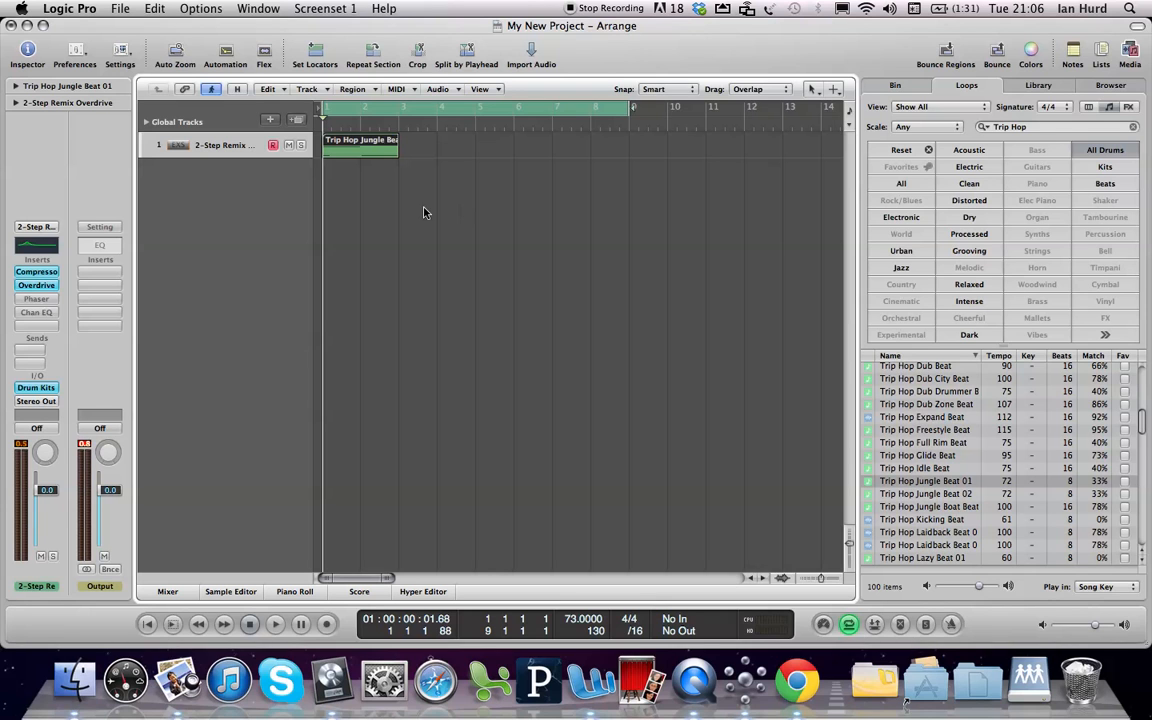
left_click(347, 162)
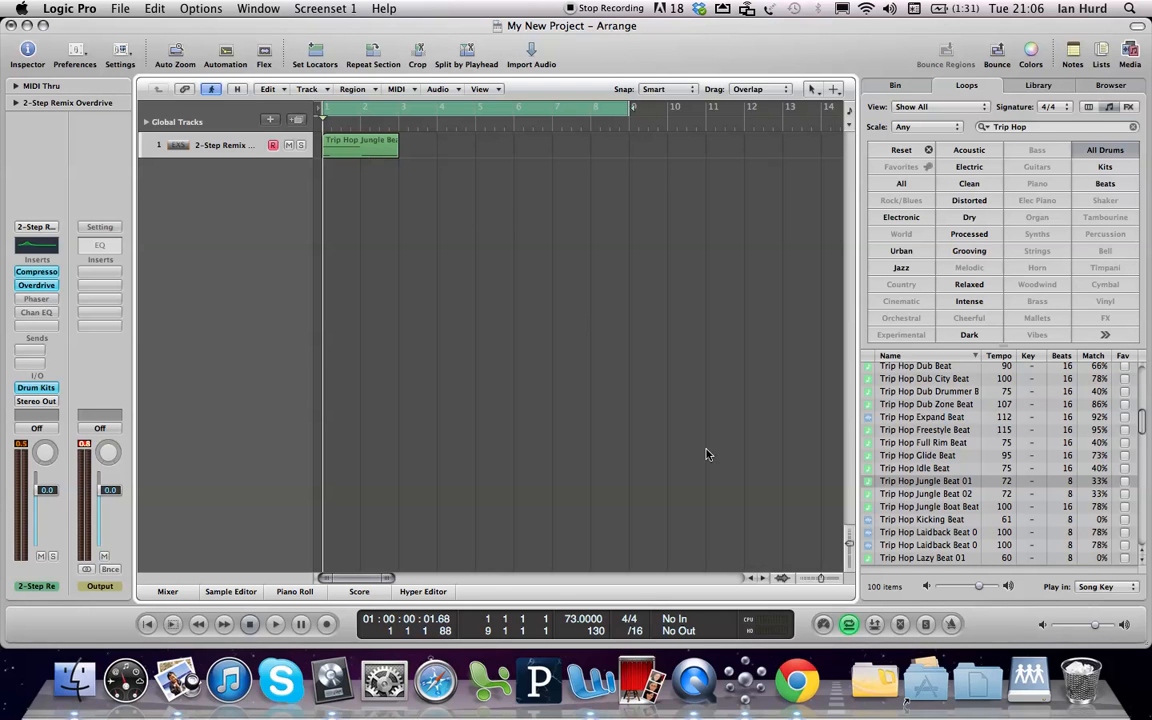
right_click(849, 625)
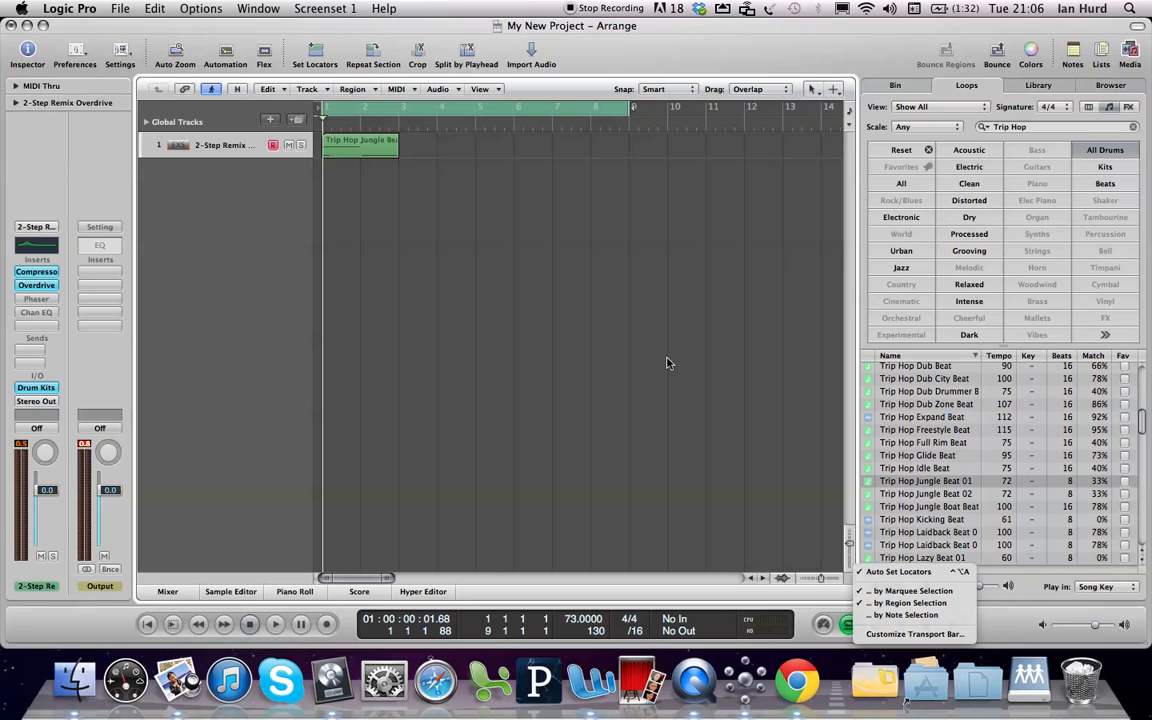
left_click(520, 295)
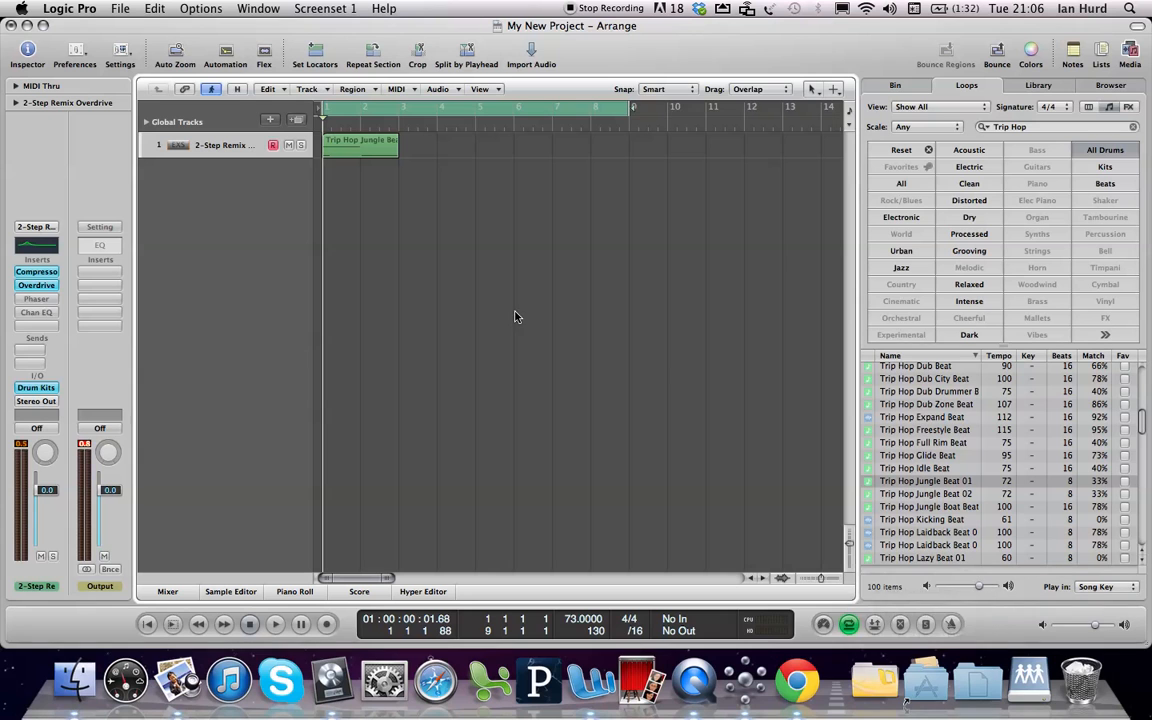
Turn off Auto Set Locators, restore the cycle range to bars 1 to 9, and select the drum loop region
left_click(362, 146)
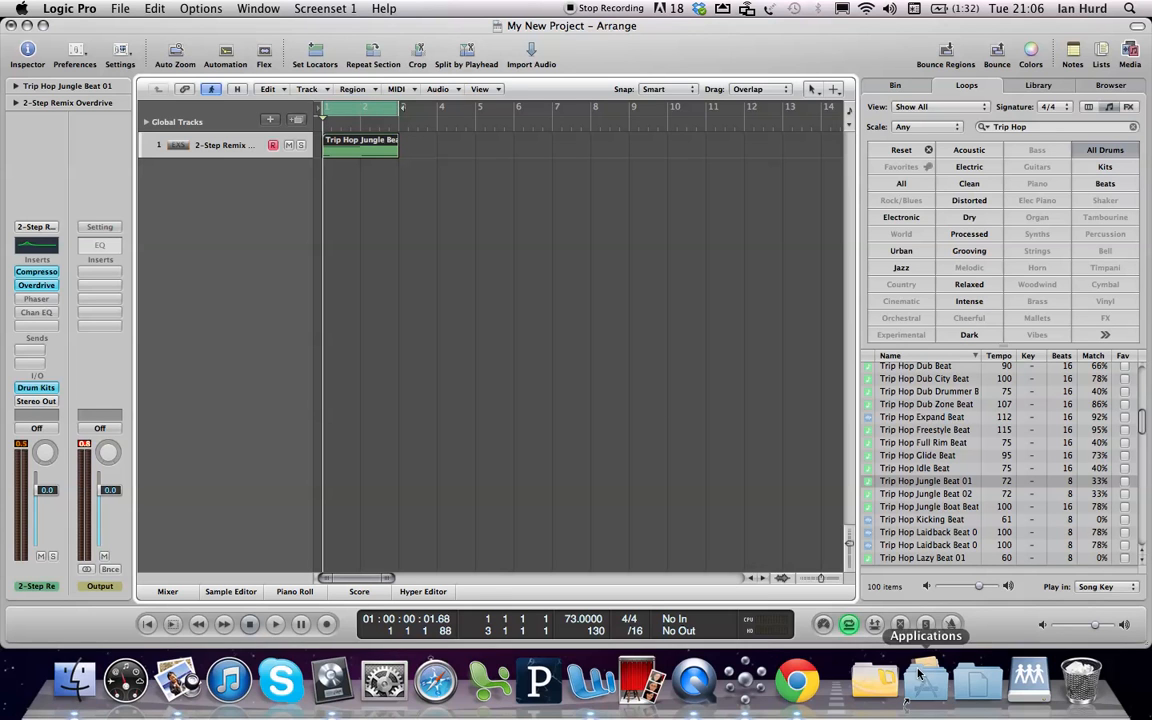
right_click(851, 626)
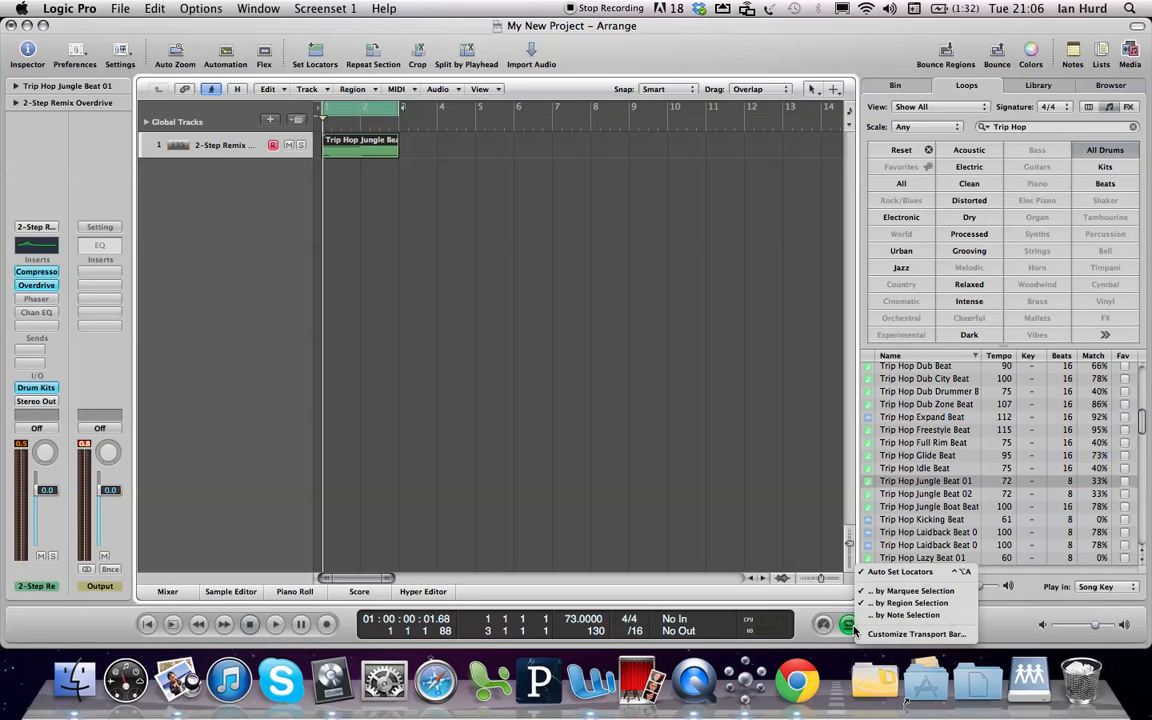
left_click(875, 573)
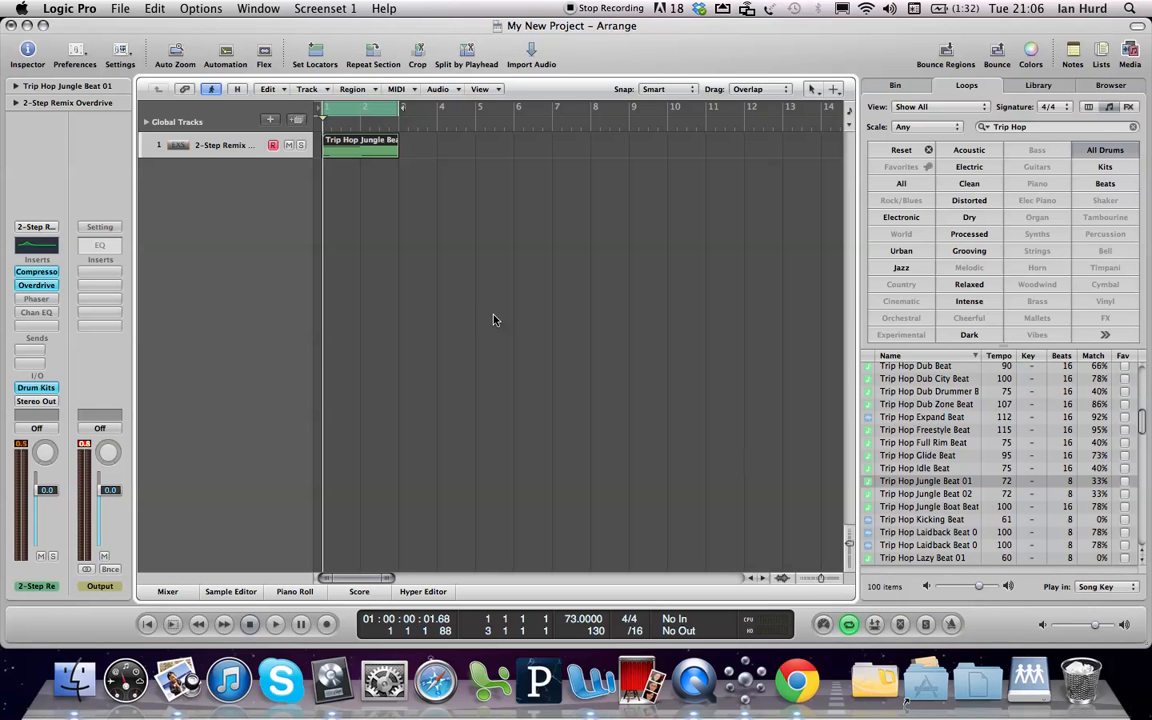
left_click(478, 167)
left_click_drag(402, 107, 631, 155)
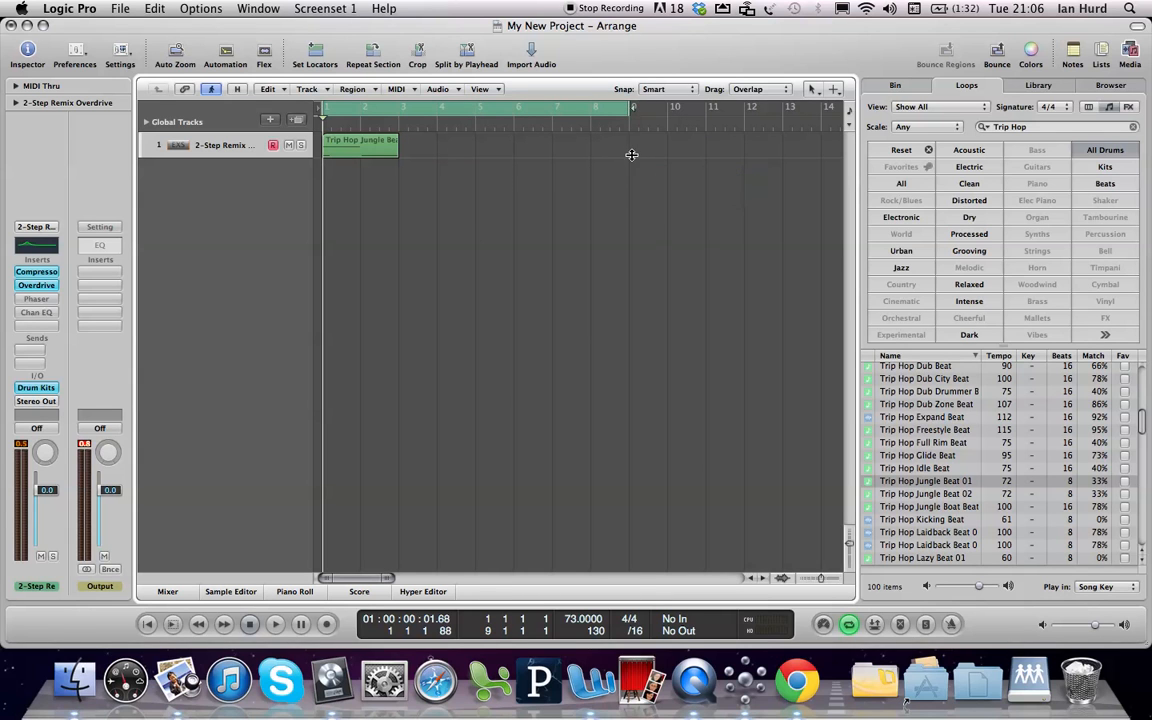
left_click(326, 138)
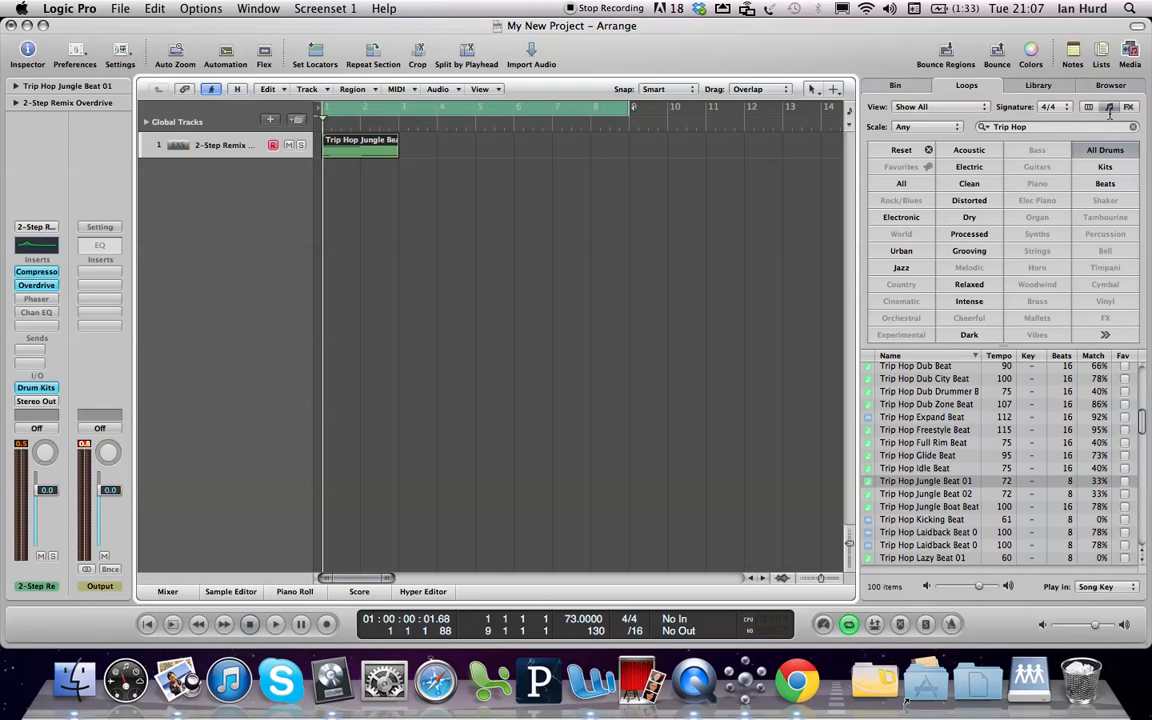
Search the Bass loops for Bright Tone Bass, and add Bright Tone Bass 03 at bar 1 on a new track below the drums
left_click(899, 151)
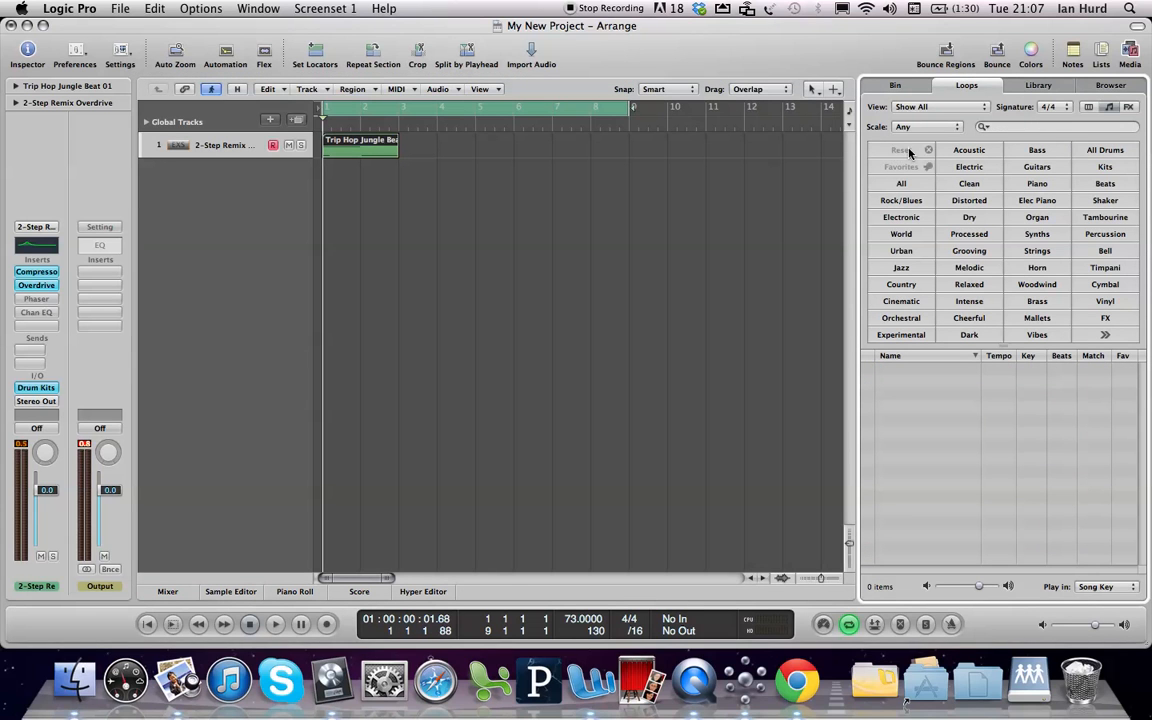
left_click(1037, 151)
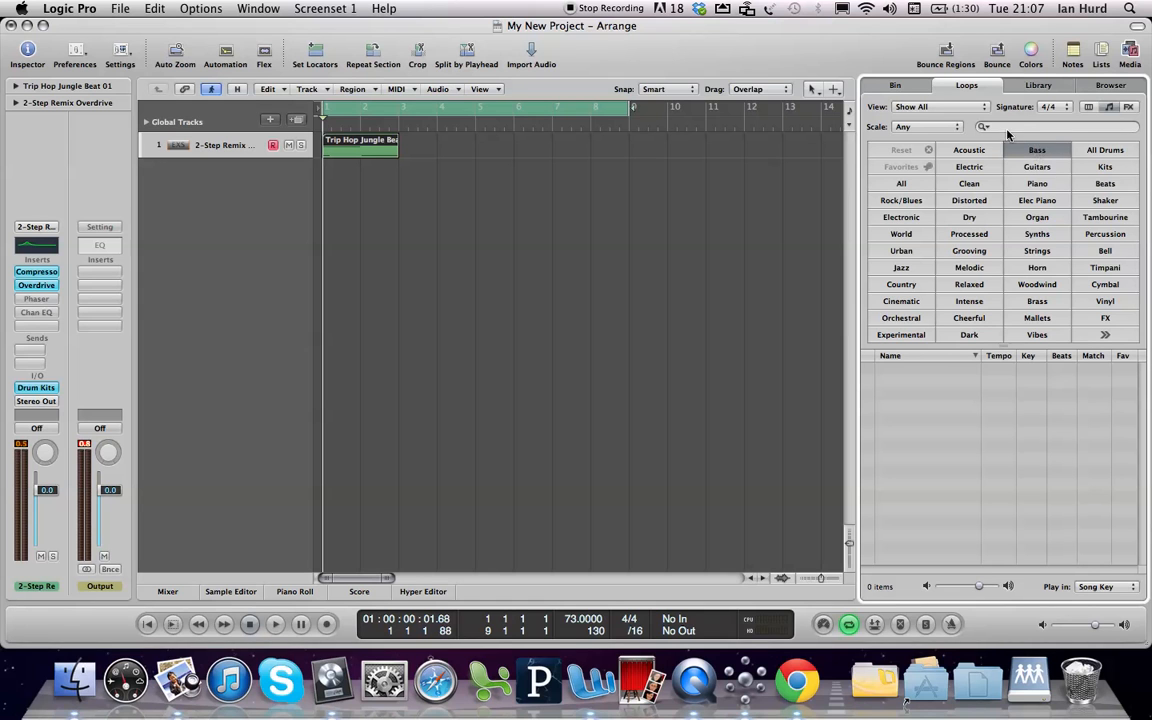
left_click(1006, 127)
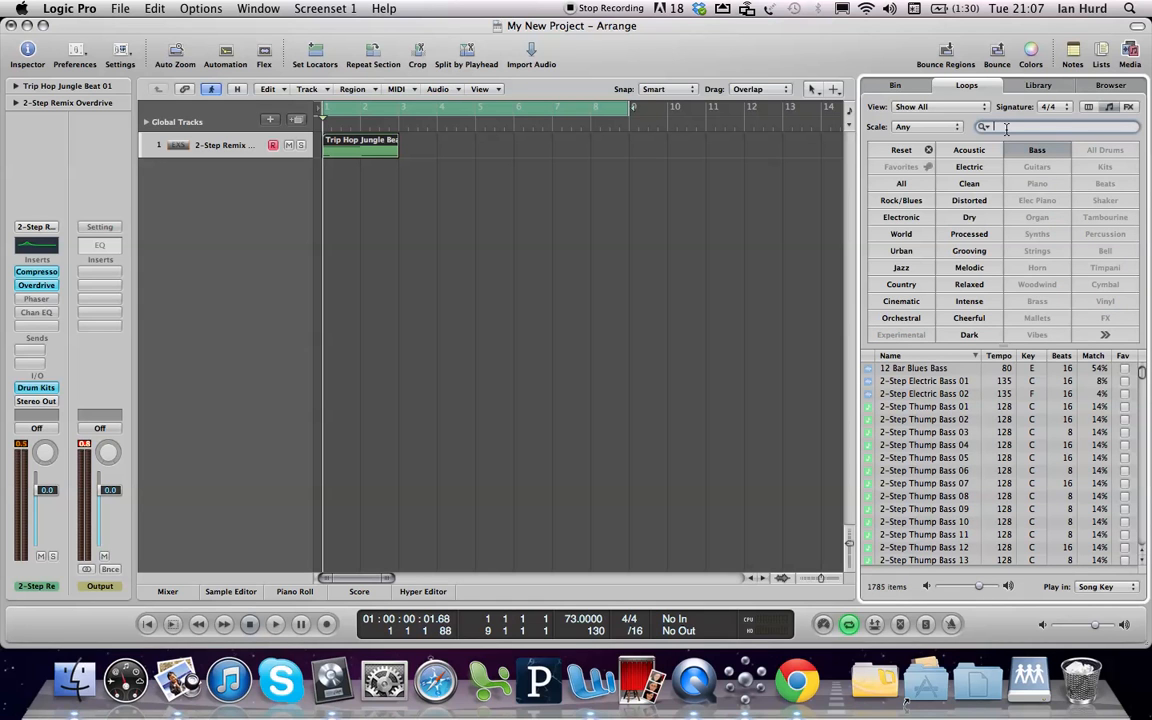
type("Bright Tone Bass")
key("Return")
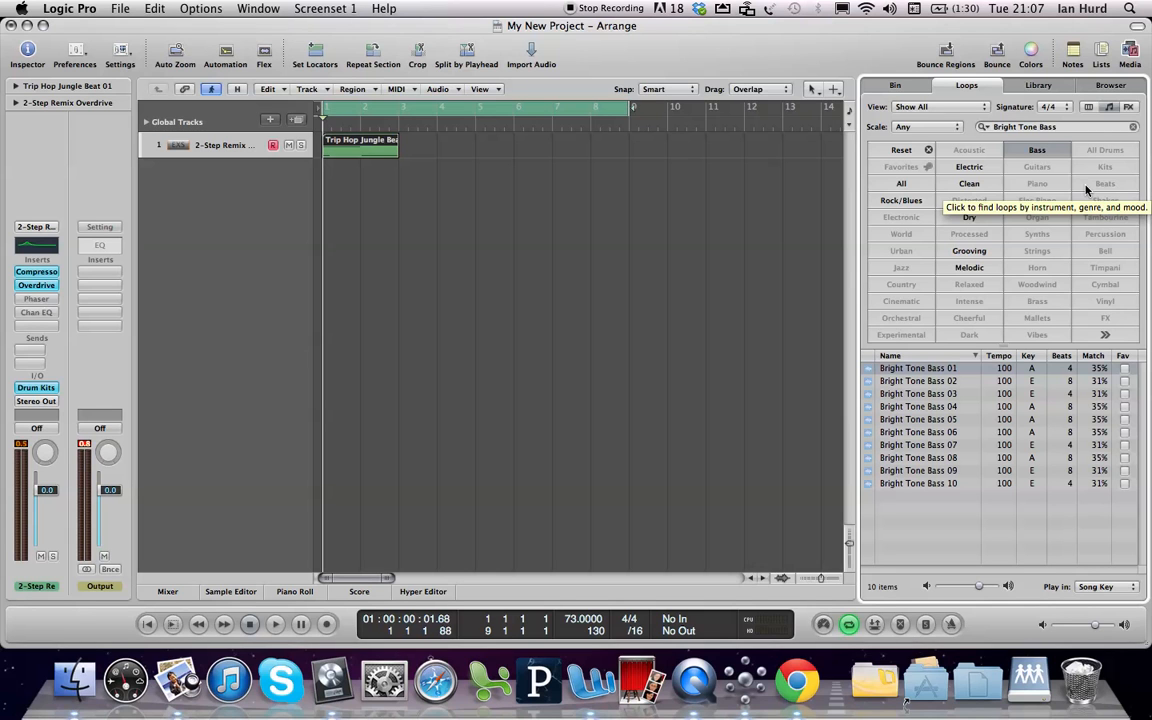
left_click(909, 395)
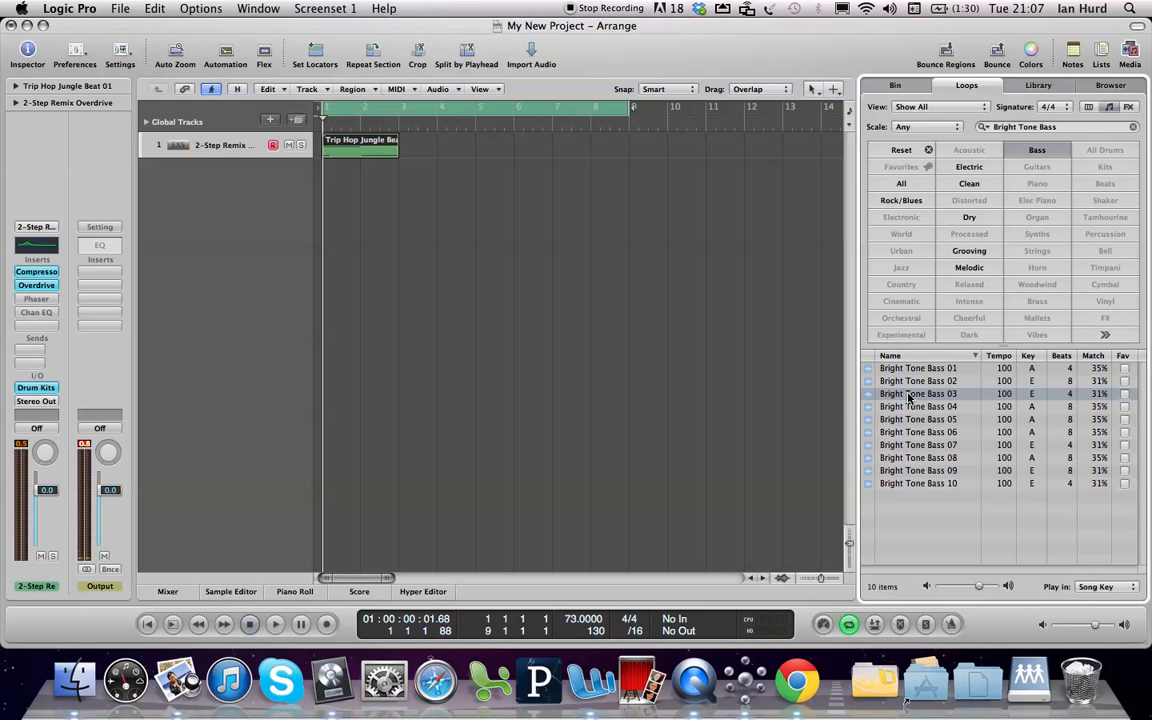
left_click_drag(909, 397, 316, 177)
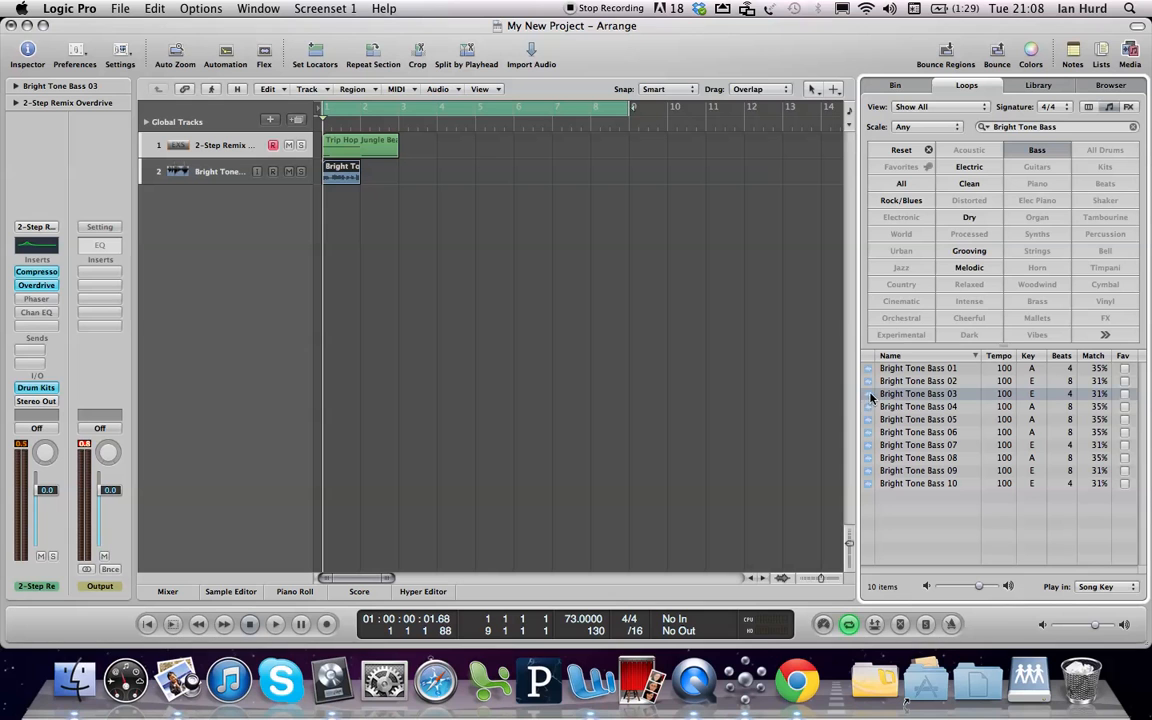
View the drum loop region's notes in the Piano Roll, and close the editor
left_click(372, 142)
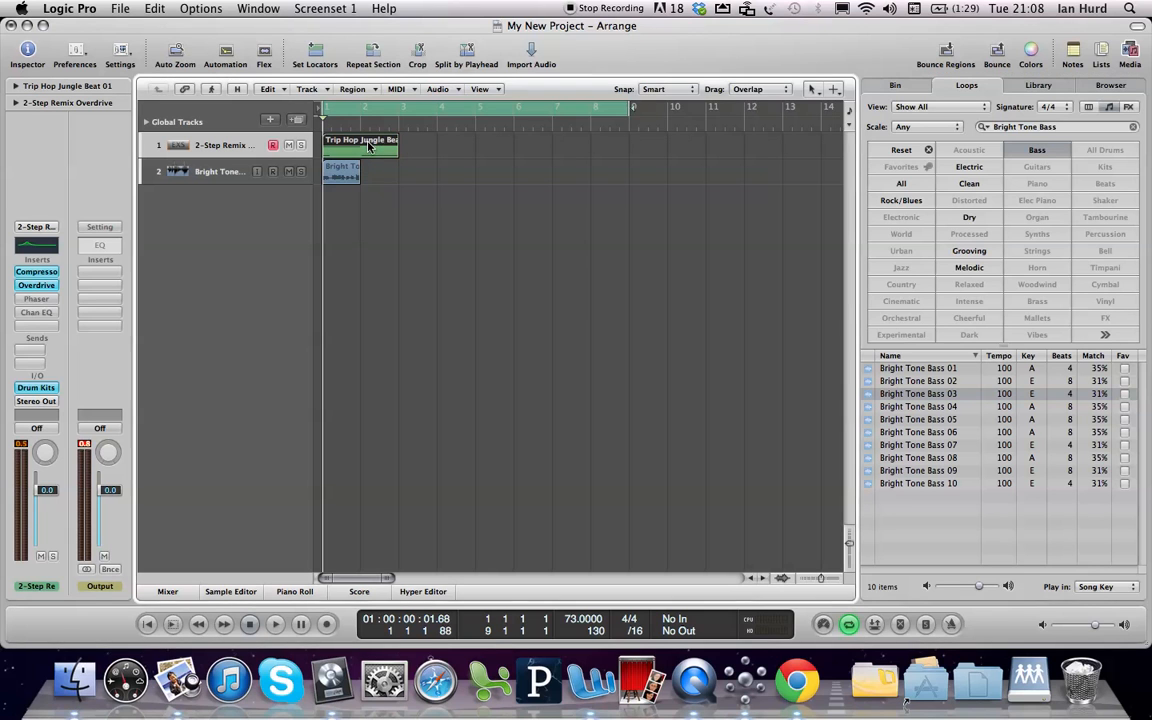
left_click(294, 591)
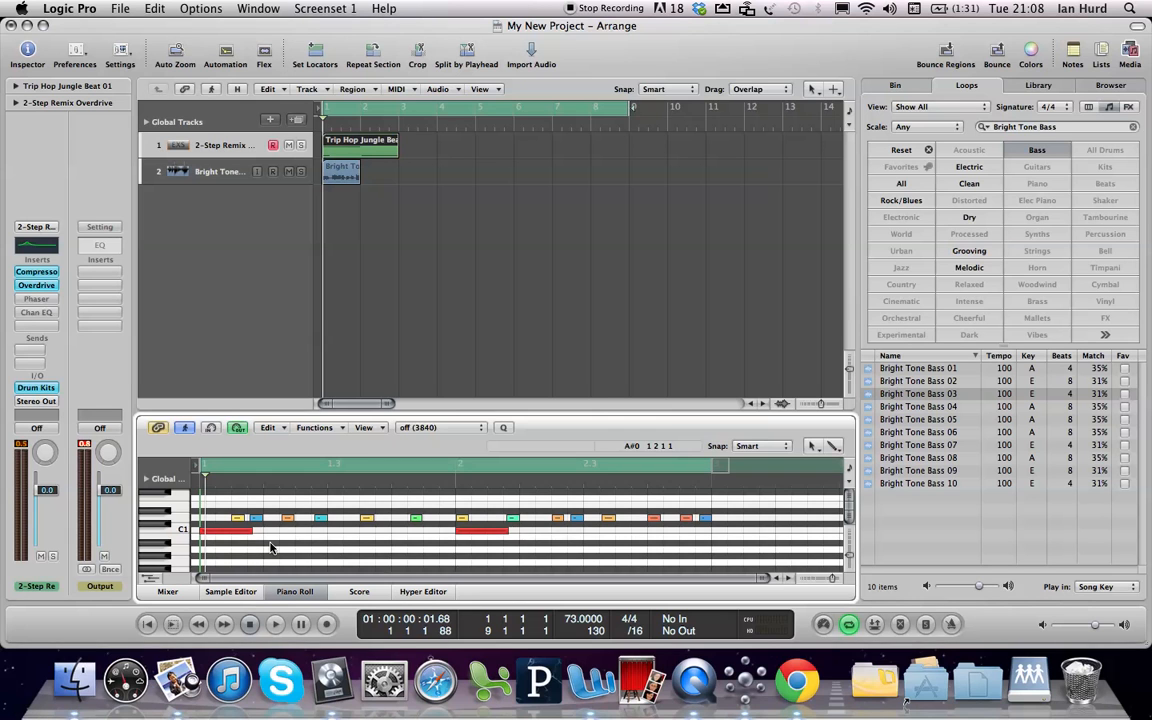
key("p")
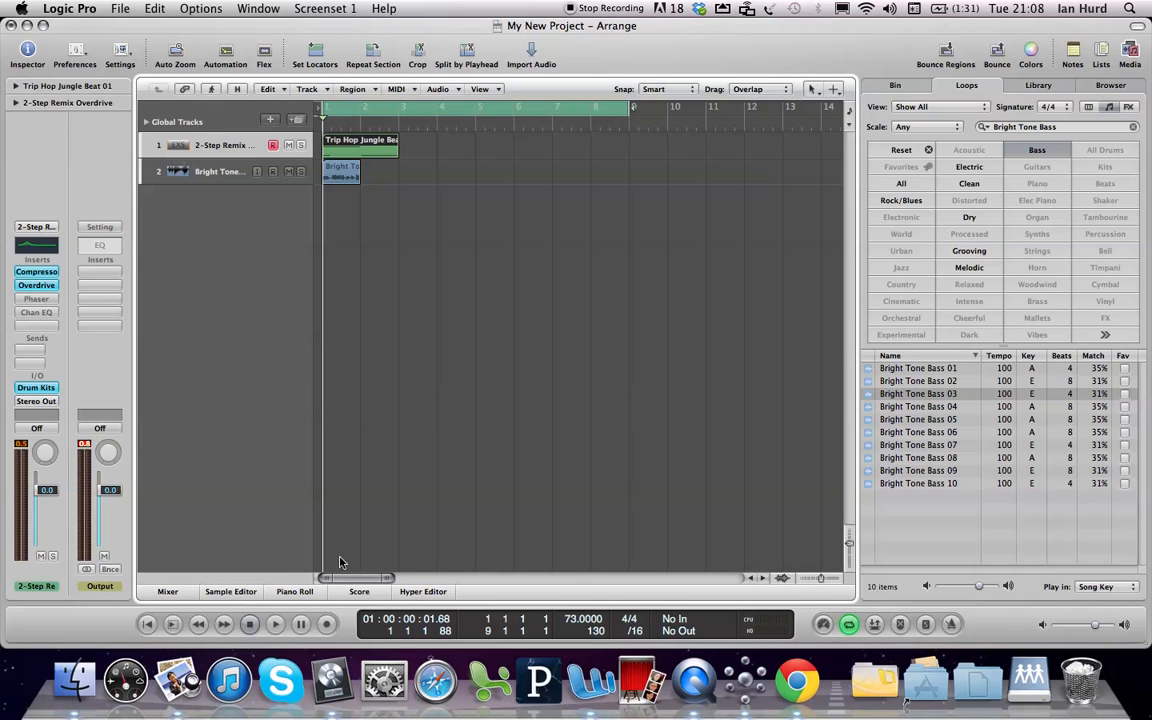
Display the Bright Tone Bass 03 region's waveform in the Sample Editor, and view the available audio file commands
left_click(346, 180)
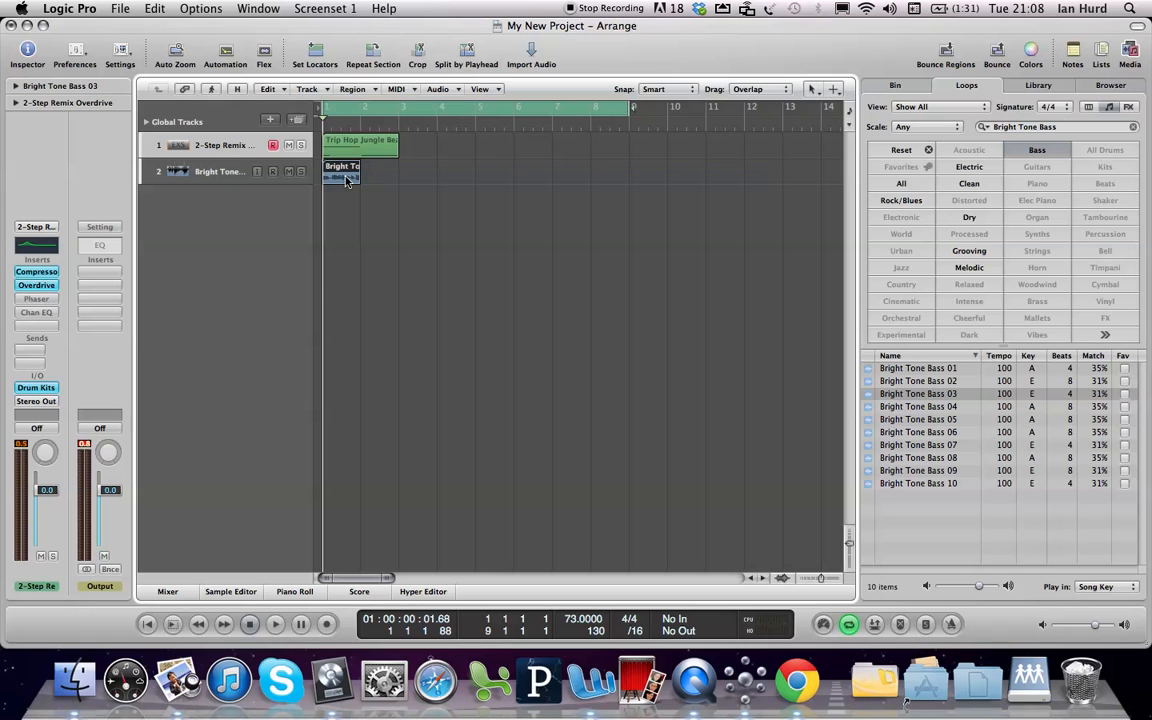
left_click(231, 591)
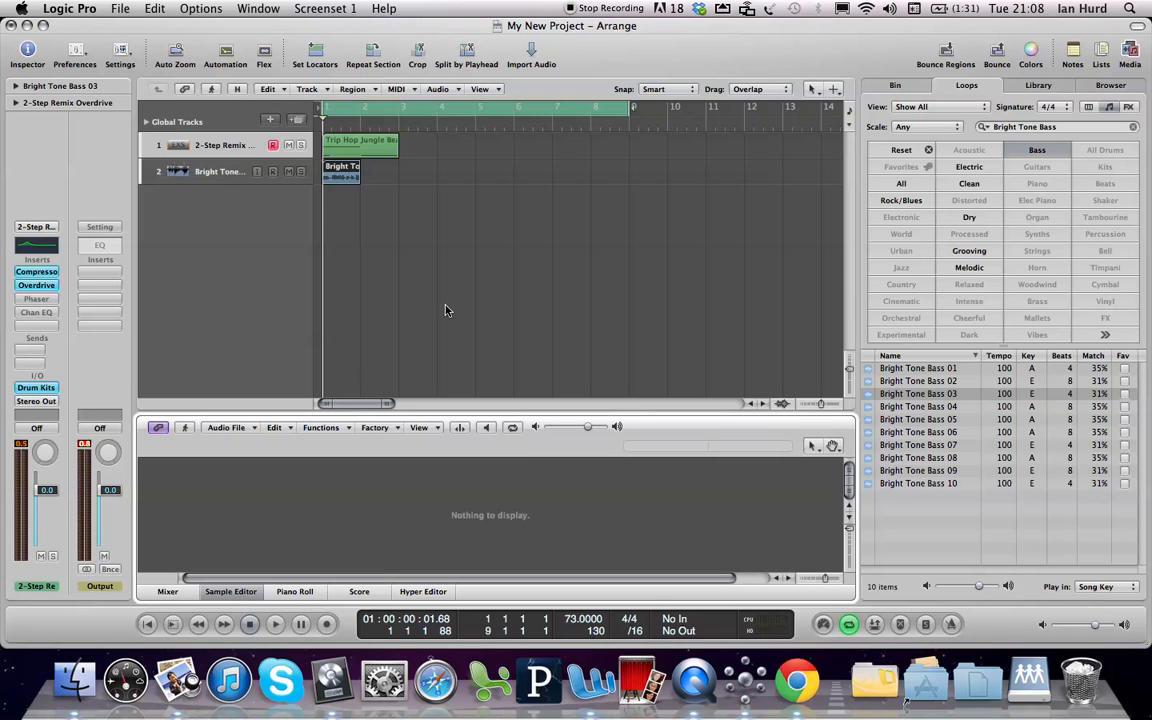
left_click(217, 178)
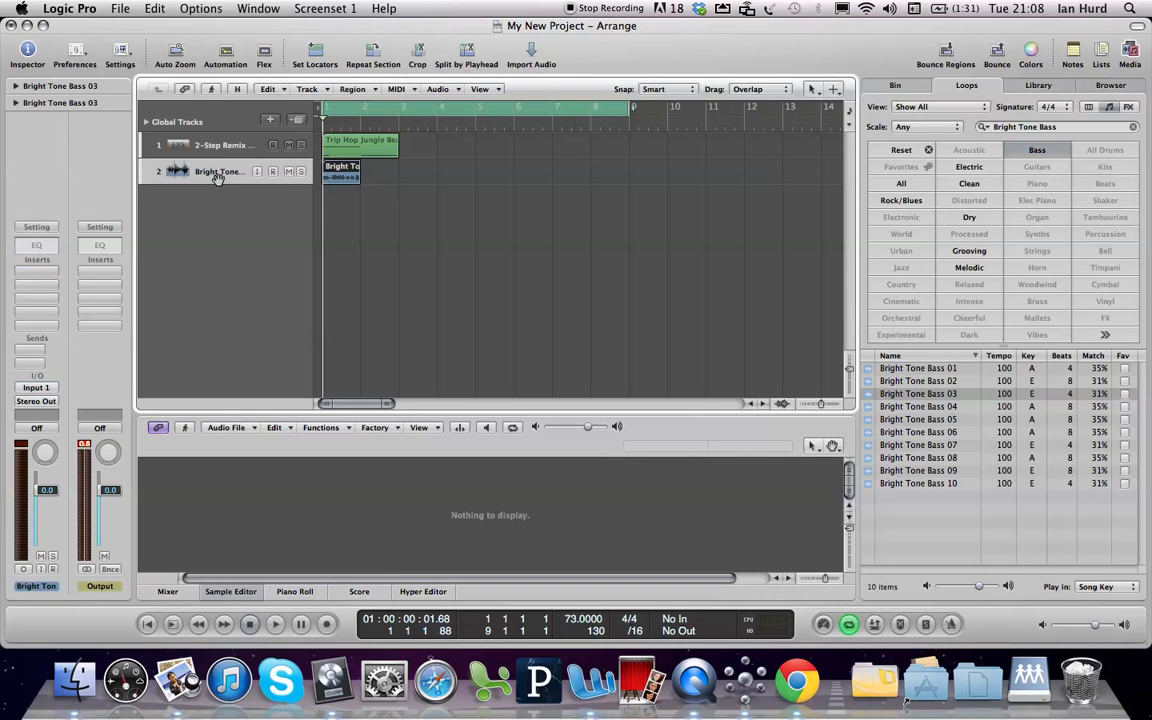
left_click(348, 178)
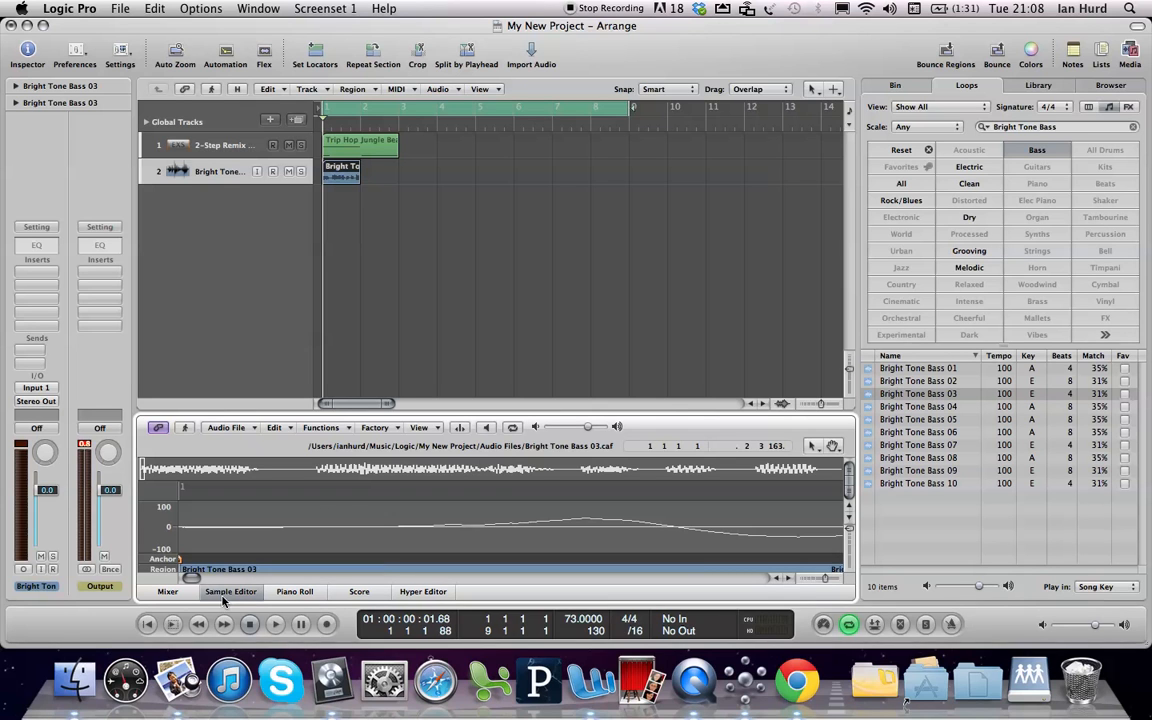
left_click(233, 428)
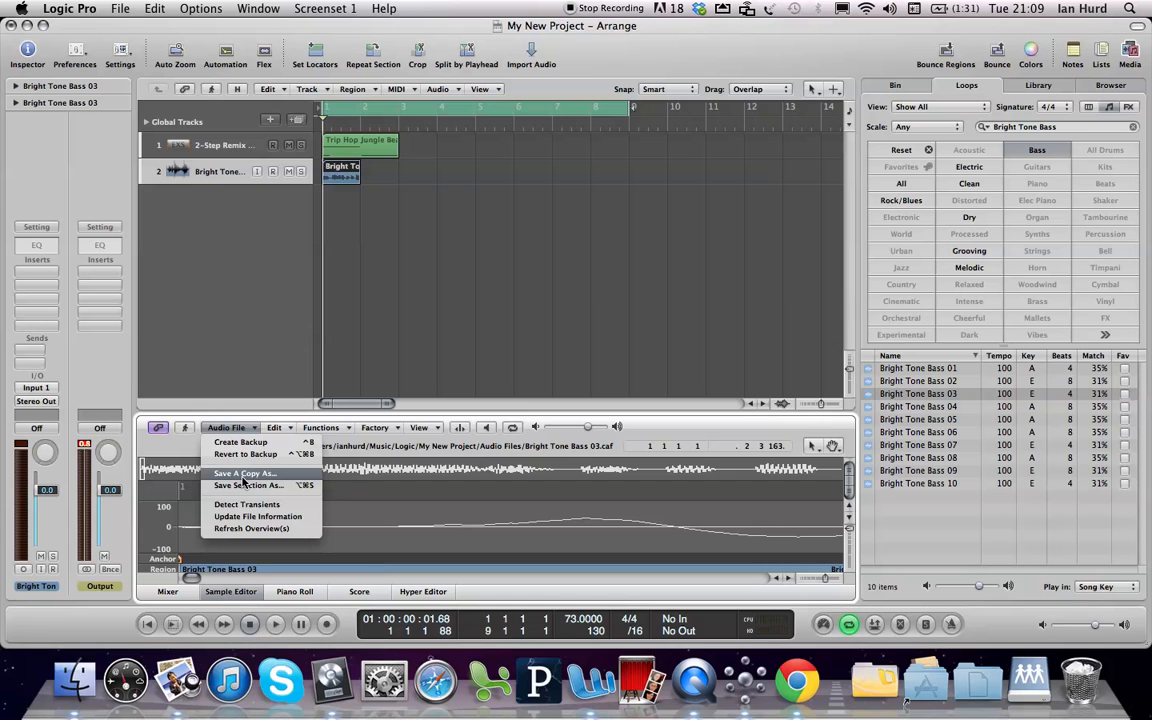
left_click(255, 347)
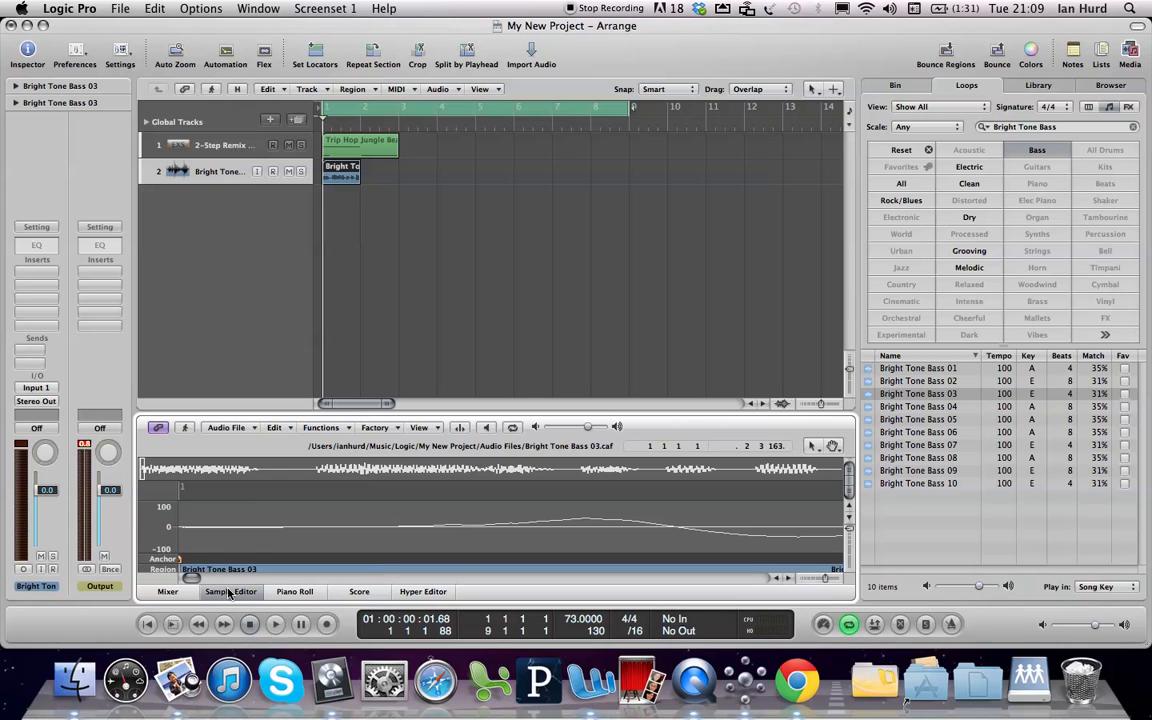
View the Mixer and close it, return the playhead to the project start, and deselect all regions
left_click(166, 592)
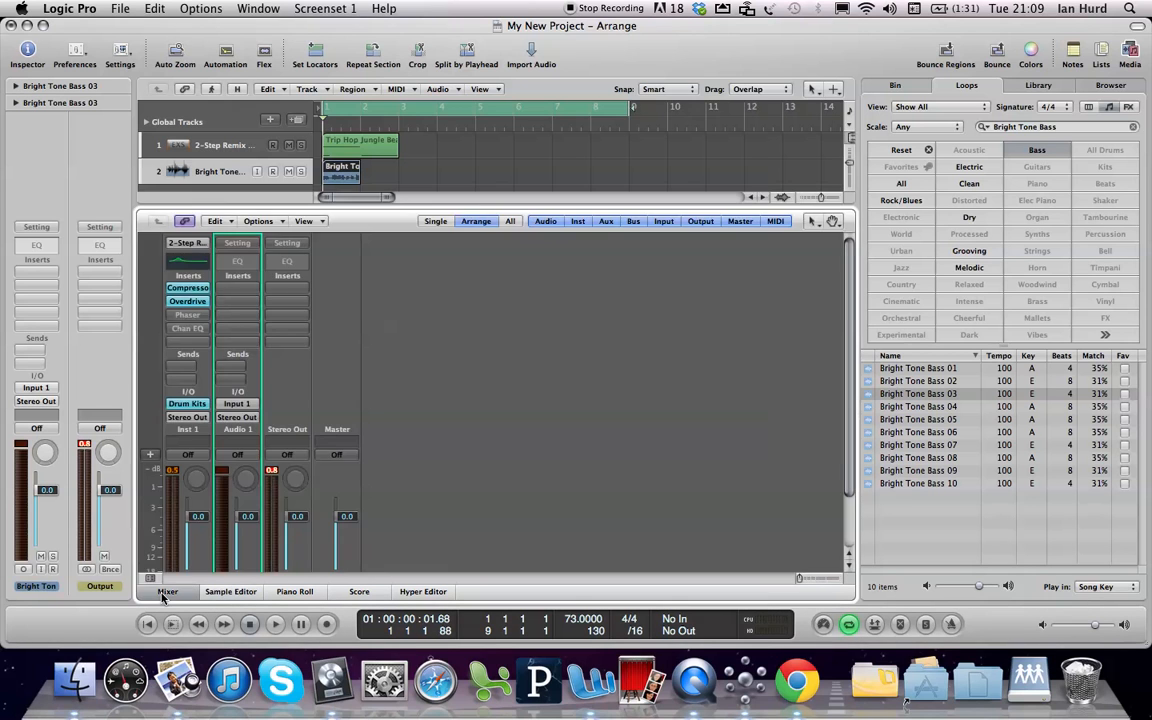
left_click(166, 592)
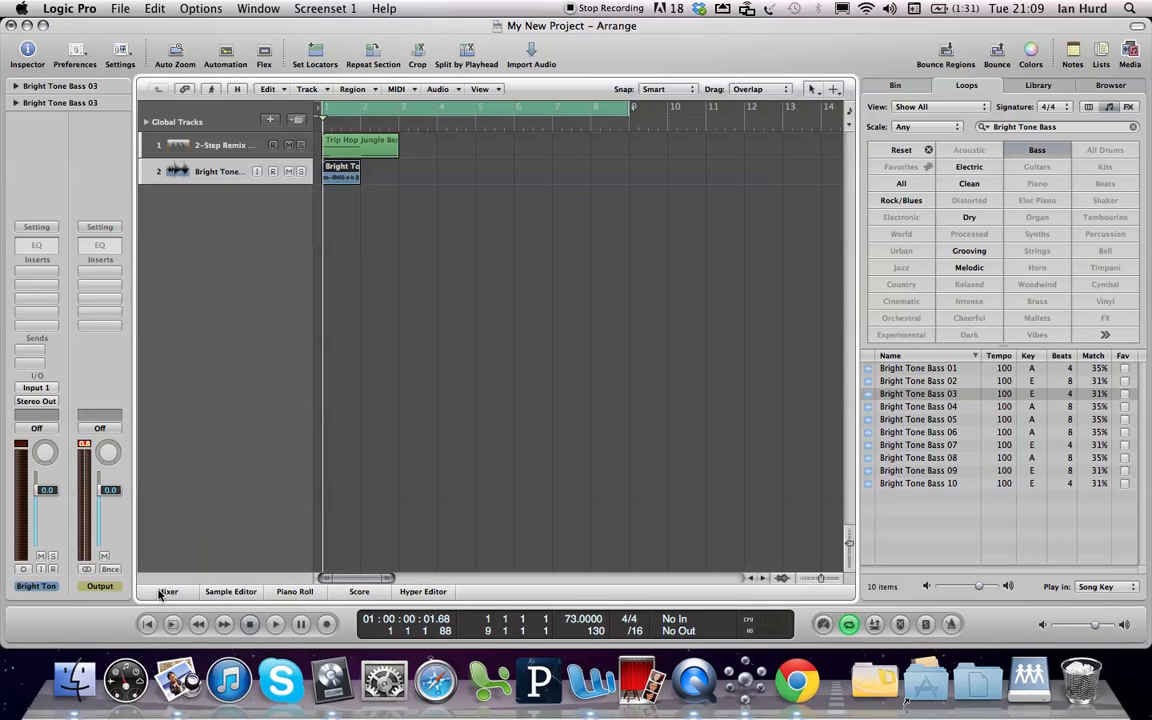
left_click_drag(322, 370, 441, 287)
key("Return")
left_click(443, 292)
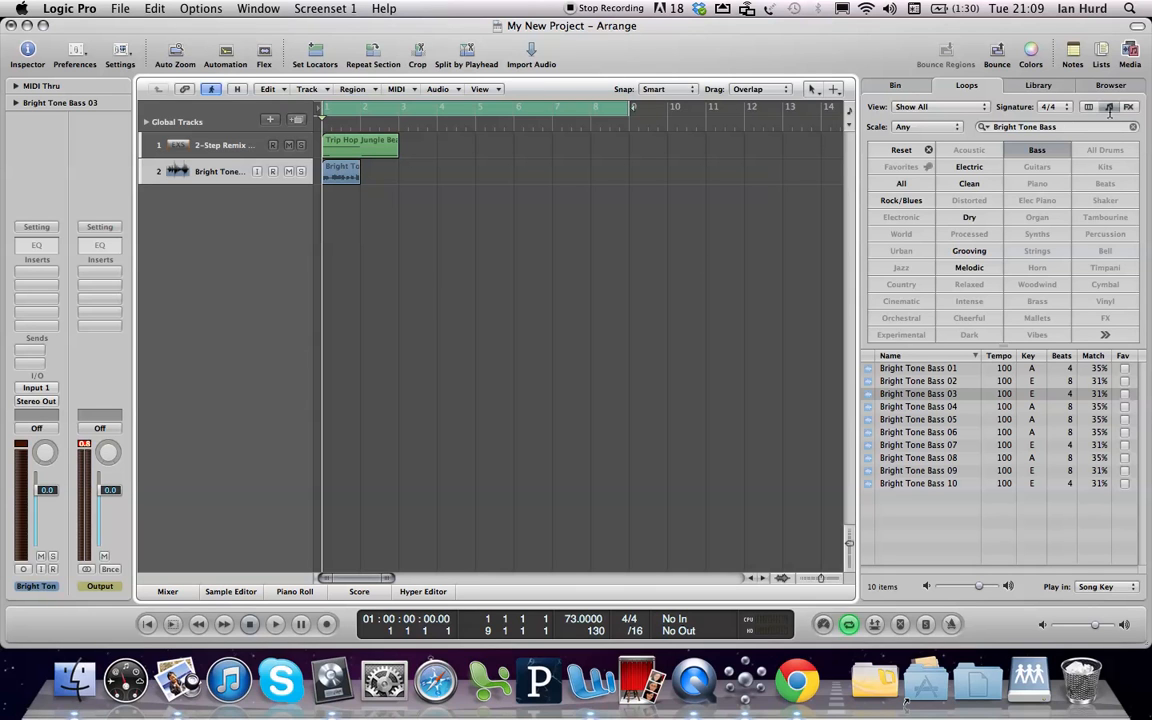
Reset the loop filters, search for Deep Electric Piano, and add Deep Electric Piano 01 at bar 1 on a new track below the bass
left_click(901, 150)
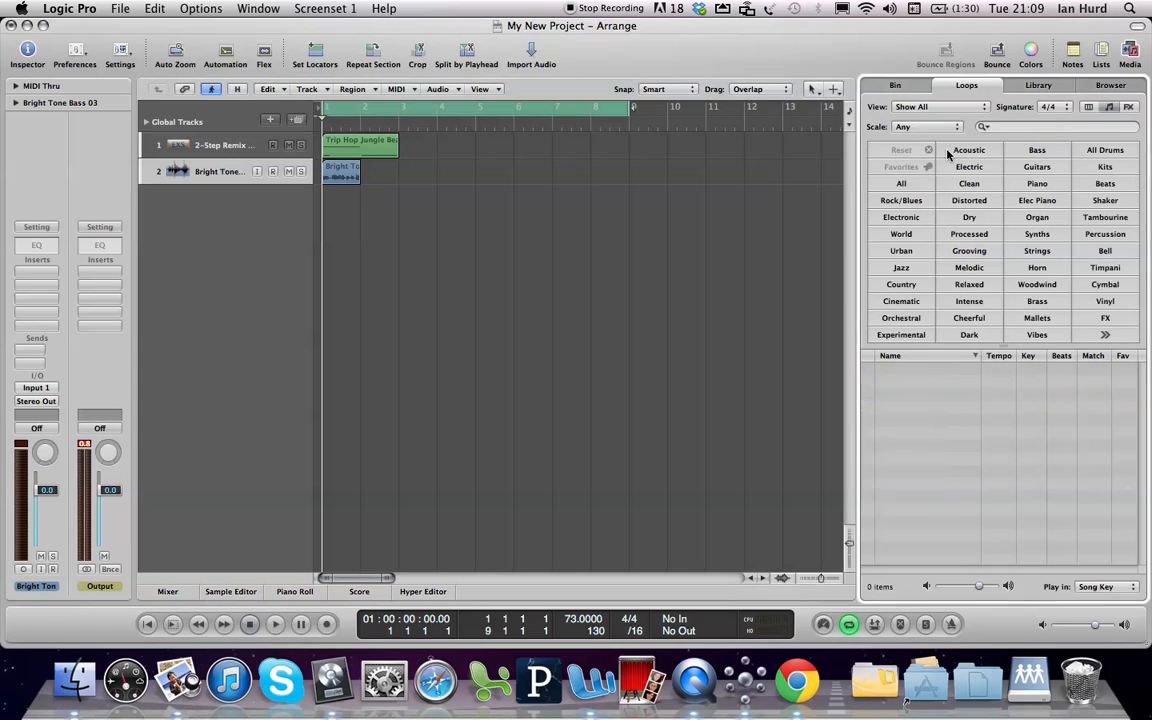
left_click(1007, 127)
type("Deep Electric Piano")
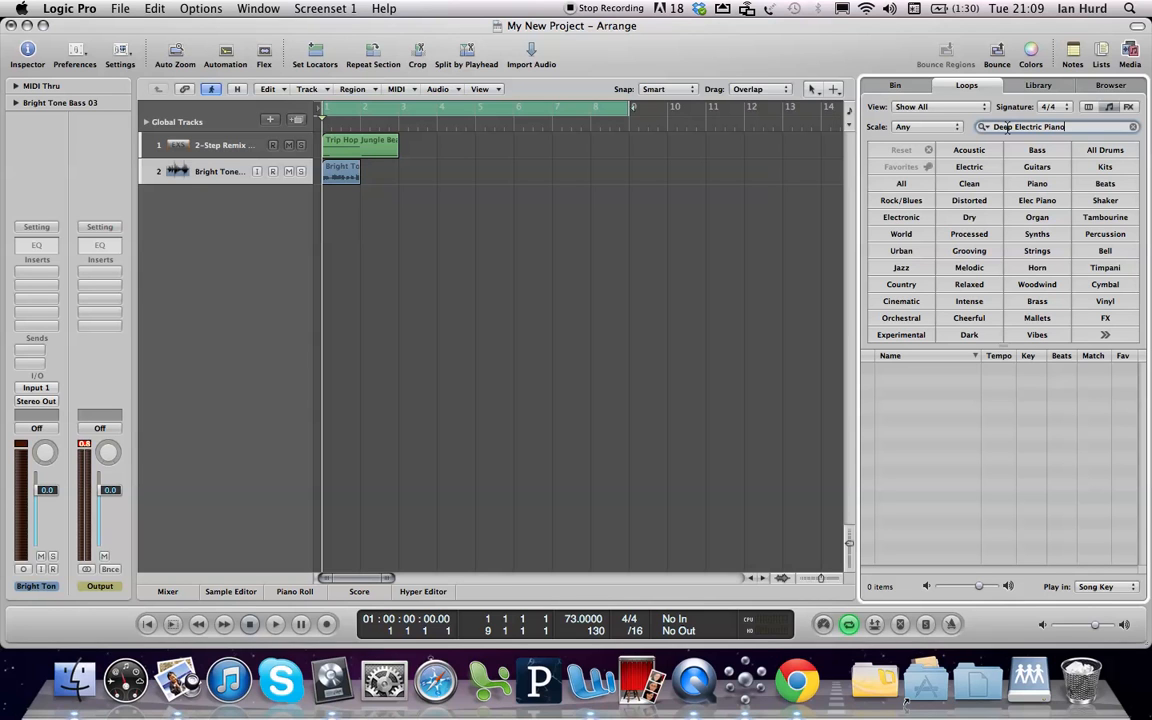
key("Return")
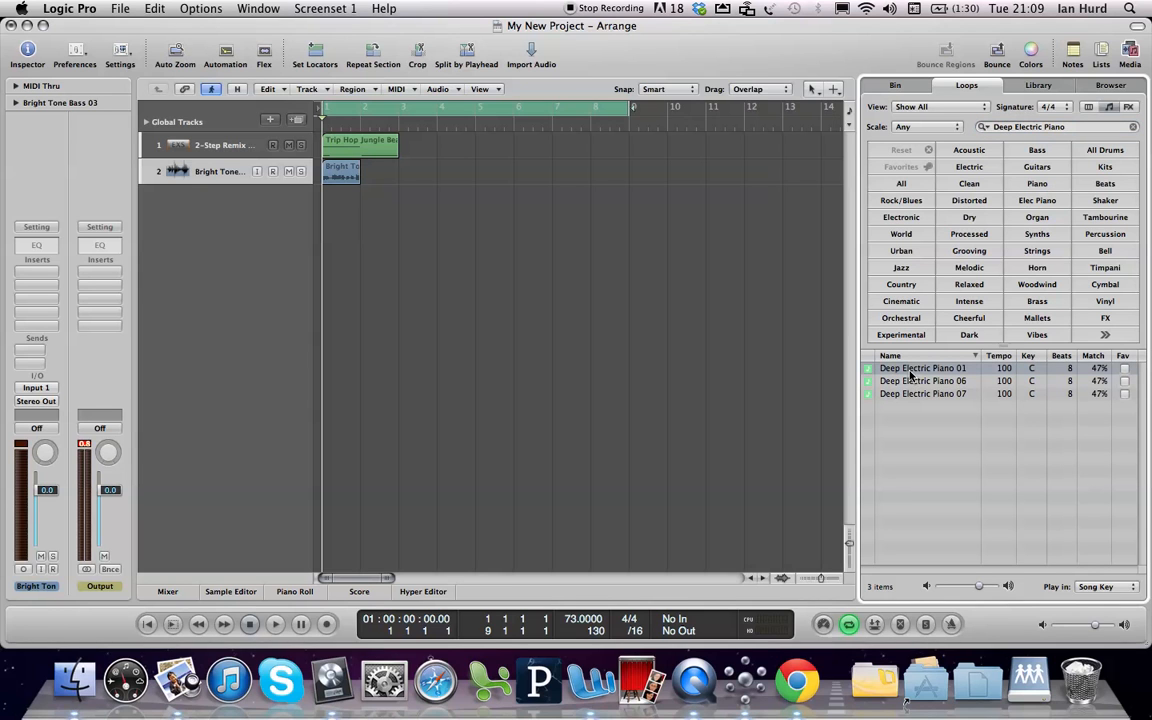
left_click_drag(911, 375, 319, 204)
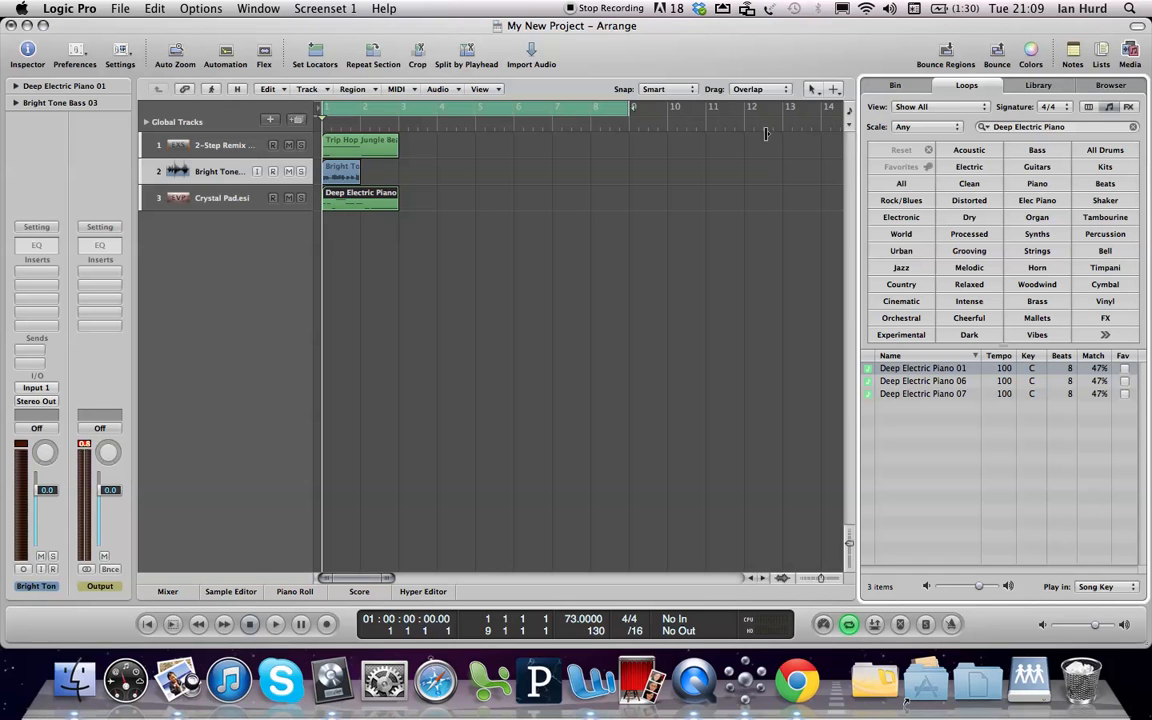
Search the loops for Orchestra Strings, and add Orchestra Strings 03 at bar 1 on a new track below the electric piano
left_click_drag(1072, 127, 997, 124)
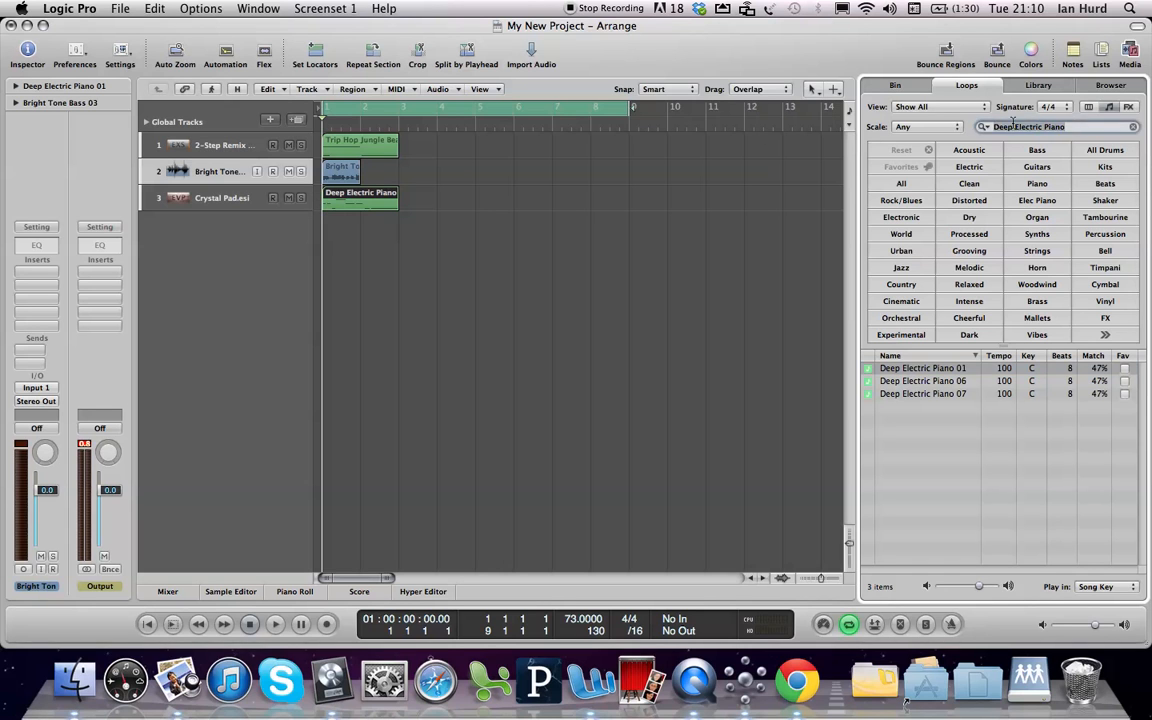
type("Orchestra Strings")
key("Return")
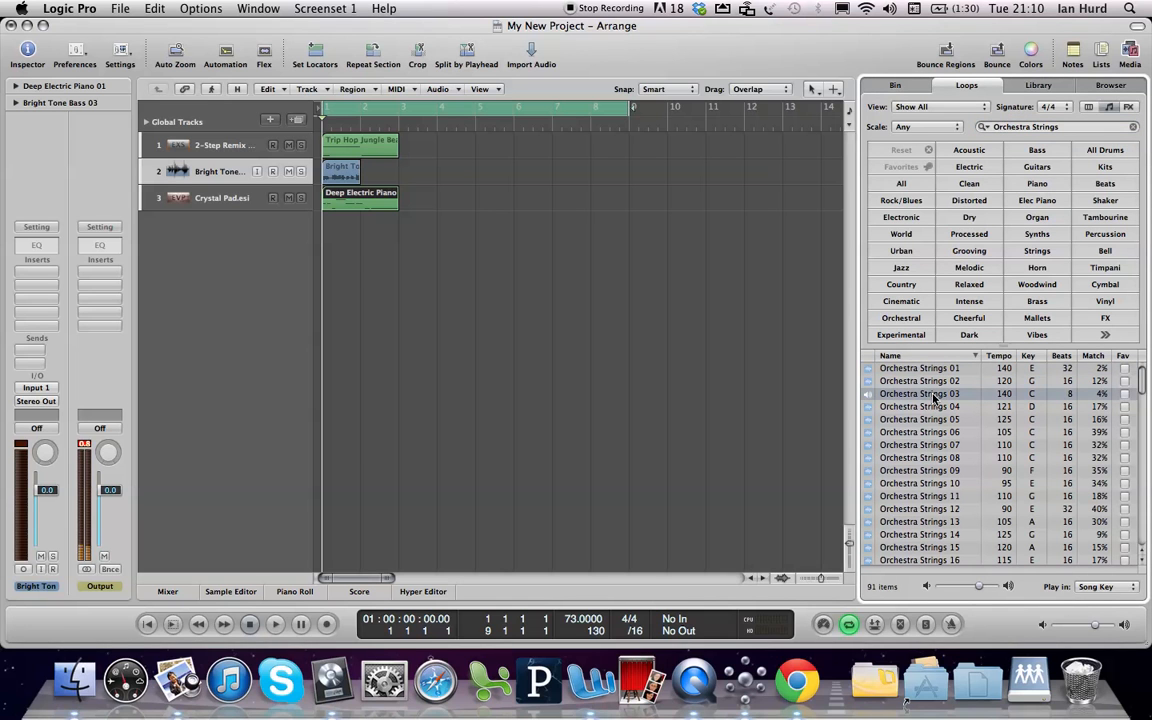
left_click_drag(935, 398, 315, 228)
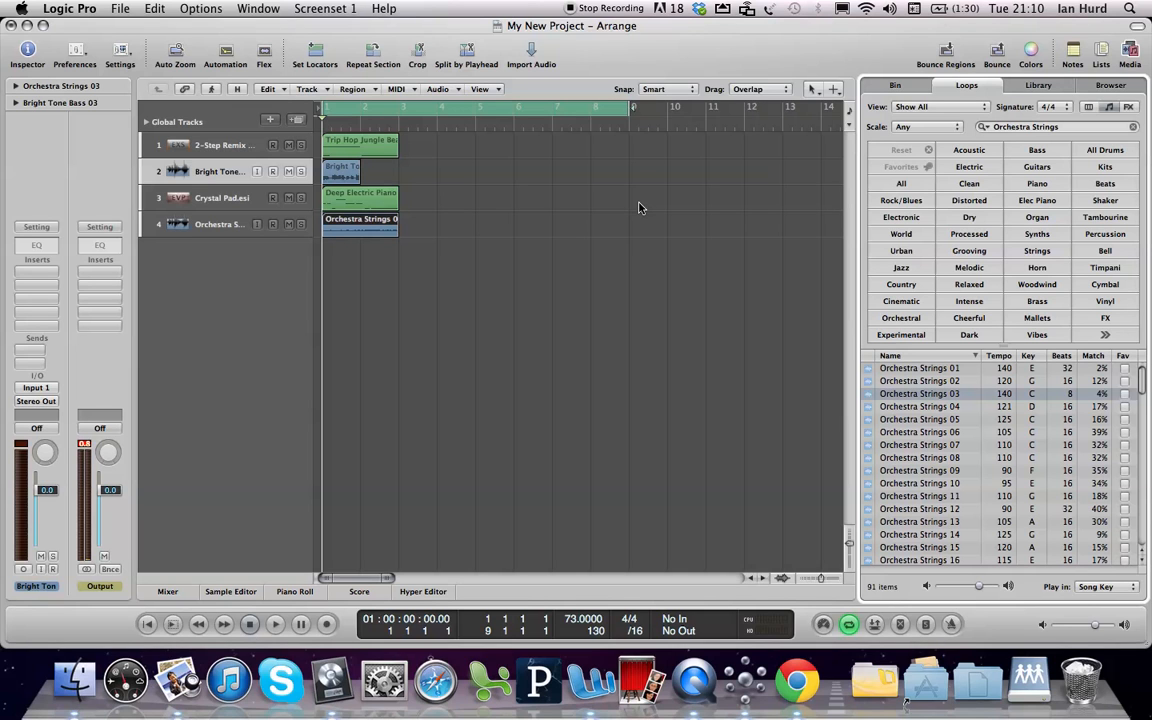
Search the loops for Wild, and add Wild Slide Distortion at bar 1 on a new track below the strings
left_click_drag(1062, 127, 993, 127)
type("Wild")
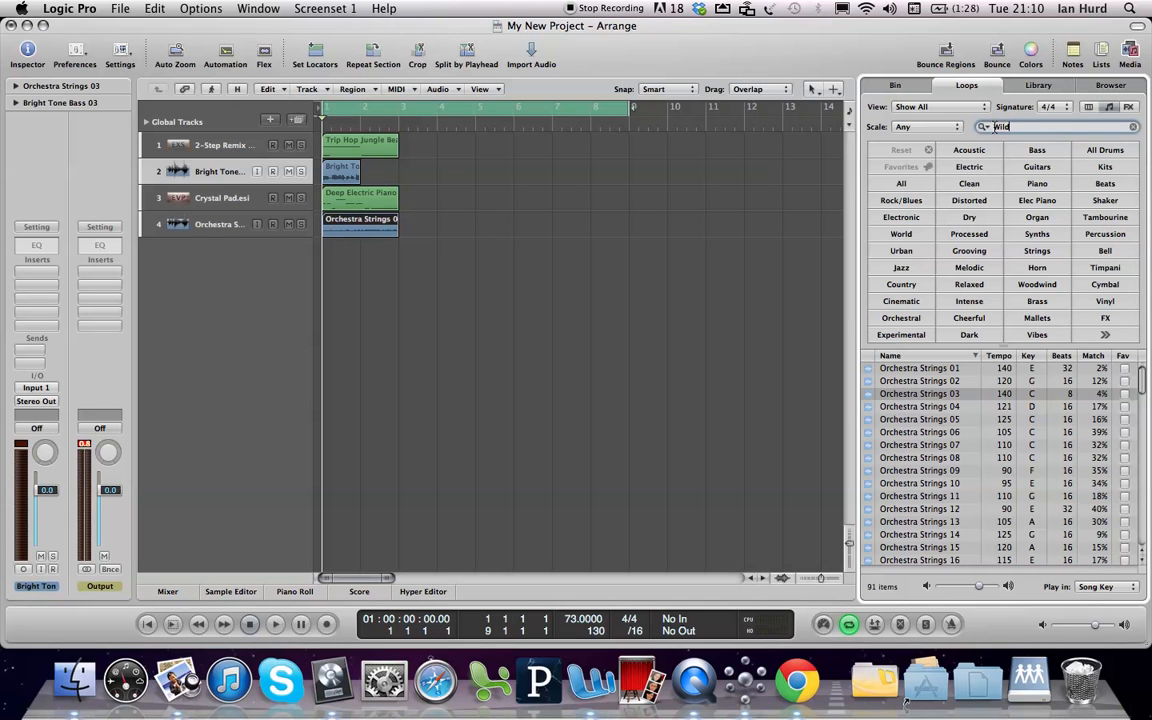
key("Return")
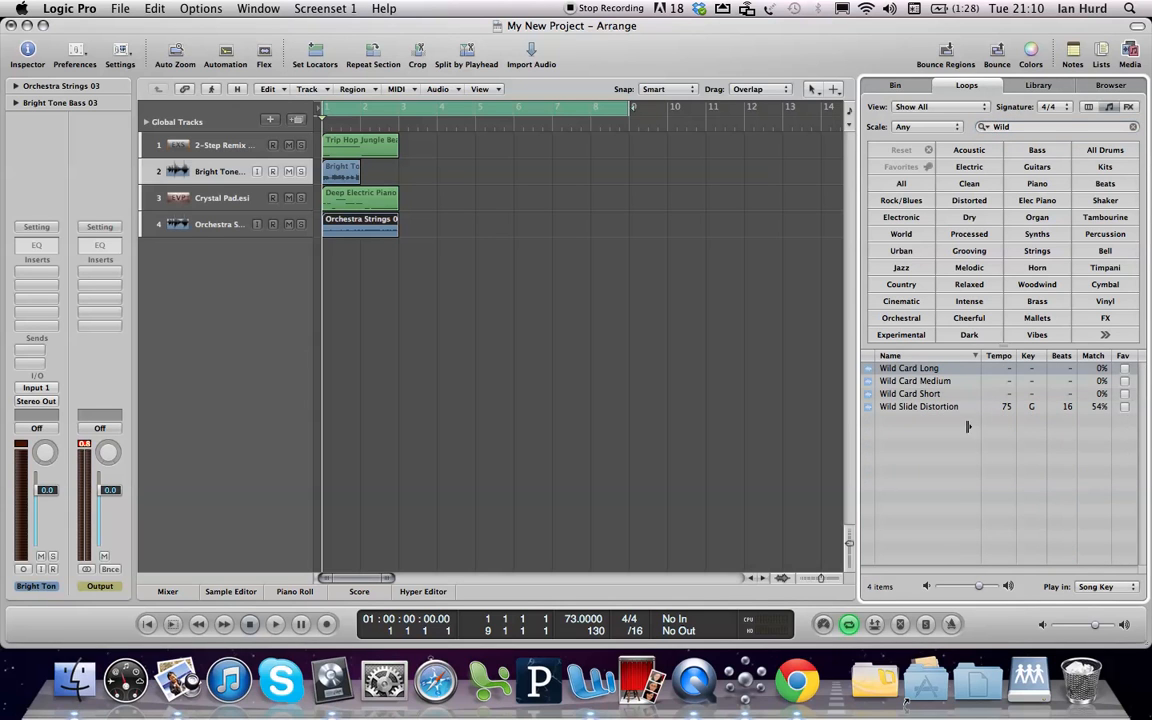
left_click(911, 407)
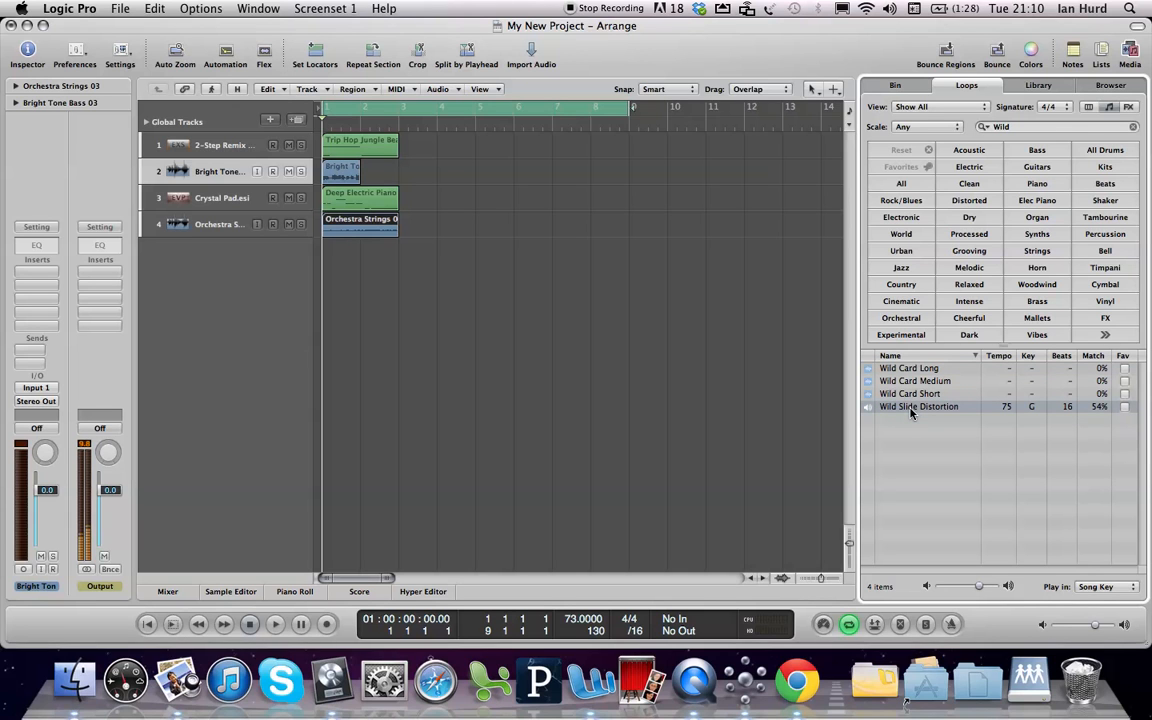
left_click_drag(911, 412, 321, 259)
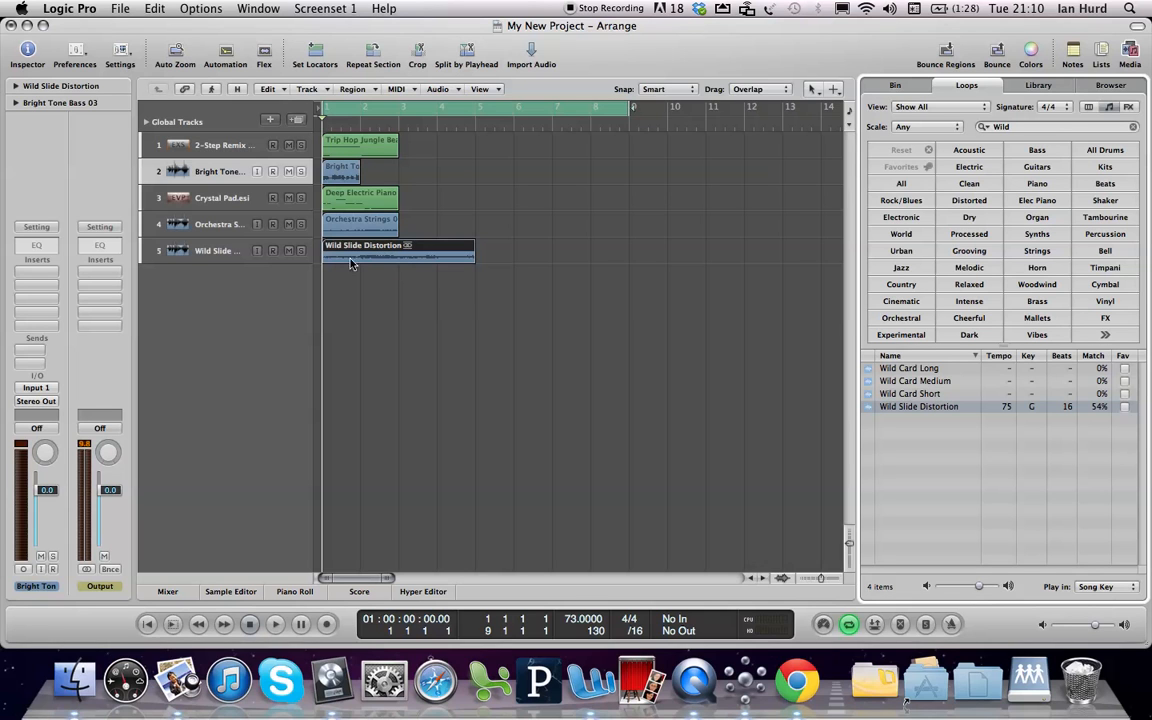
Open the Deep Electric Piano region in the Piano Roll
left_click(360, 199)
double_click(363, 201)
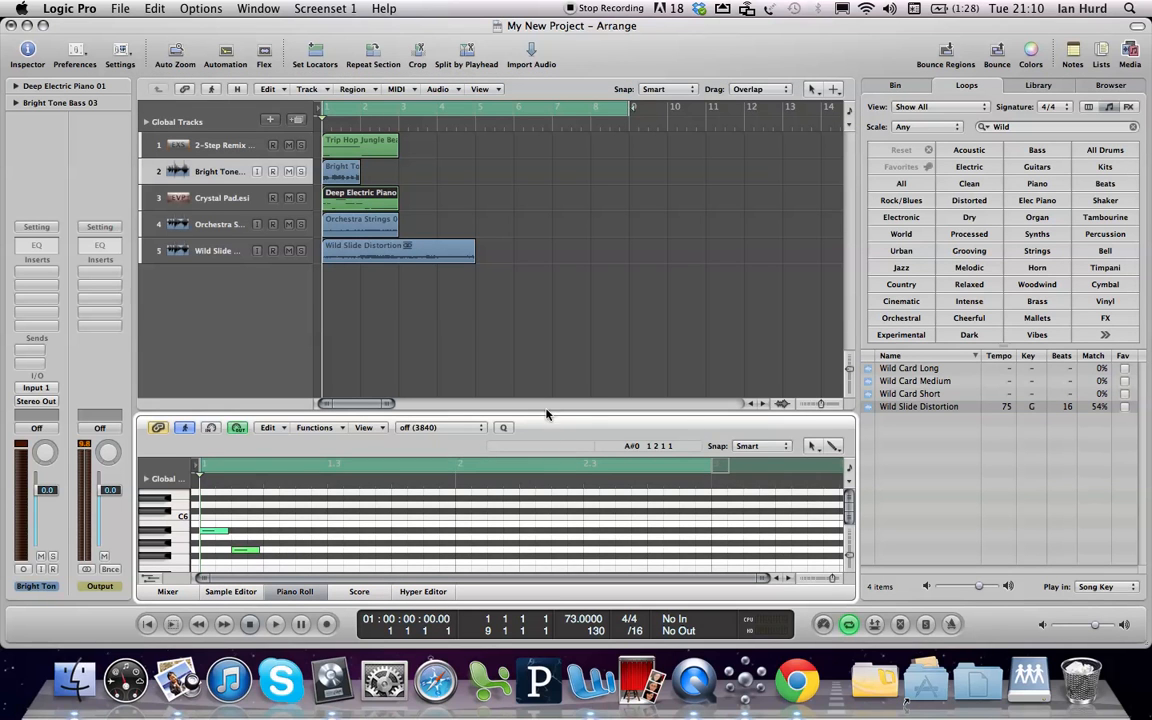
Enlarge the Piano Roll, fit all the Deep Electric Piano notes in view, and close the editor
left_click_drag(546, 413, 530, 299)
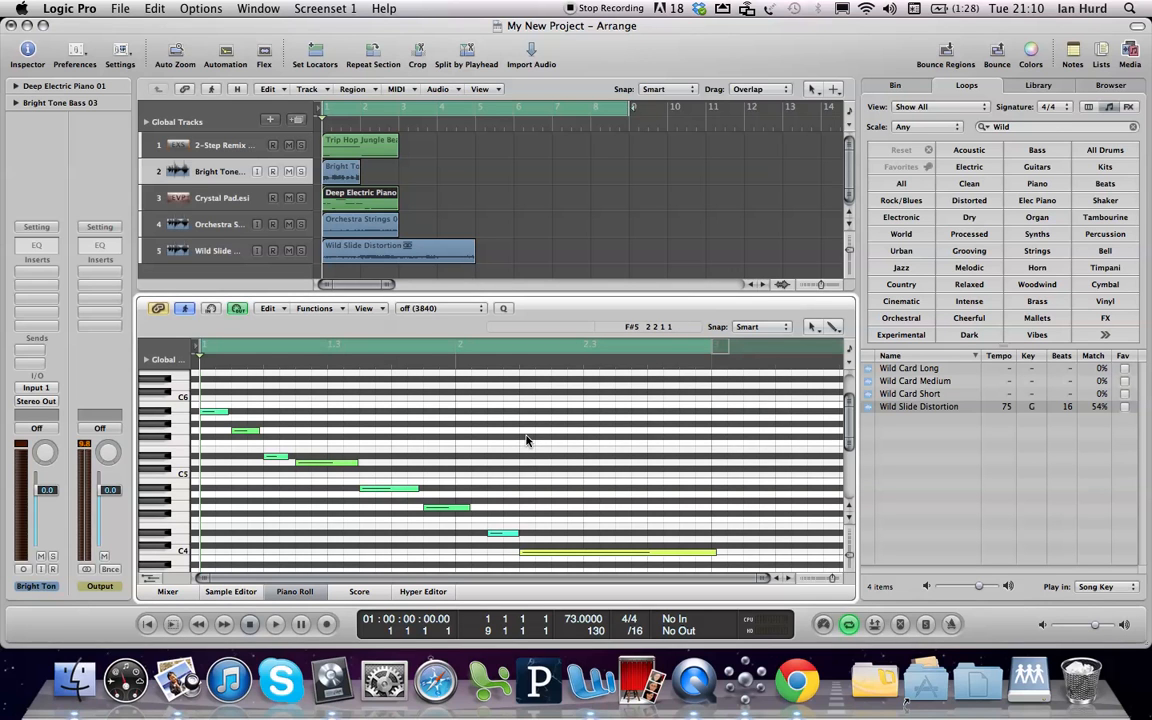
scroll(300, 545, "up", 3)
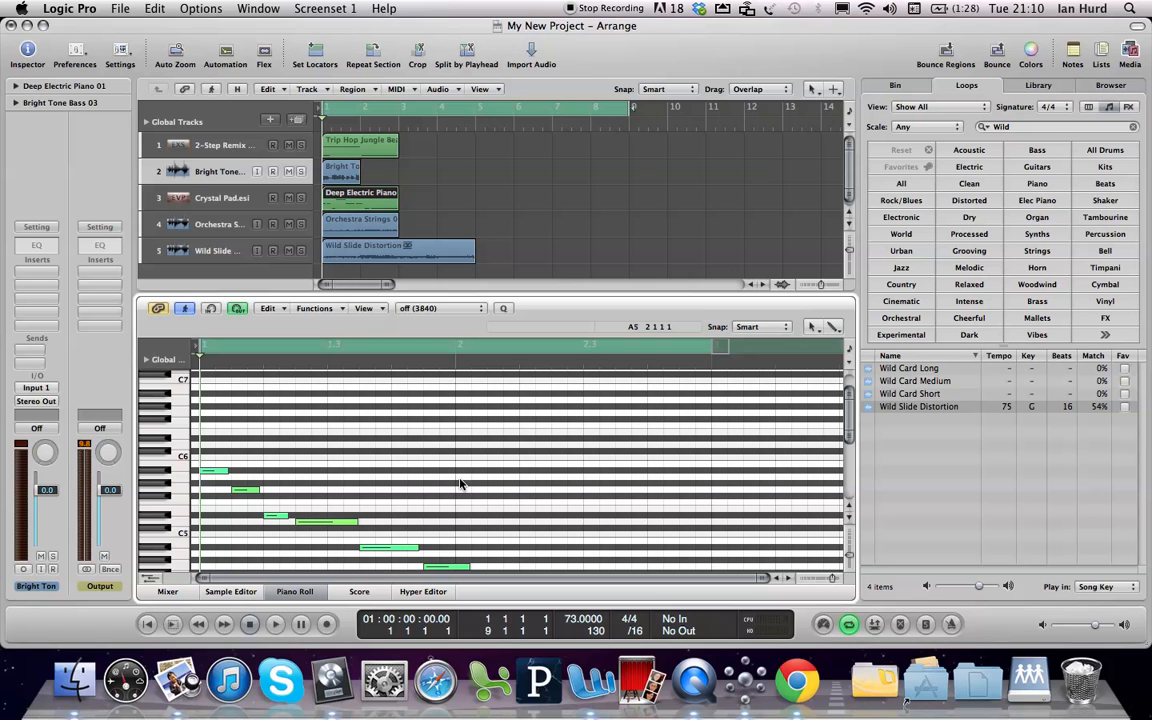
key("super+a")
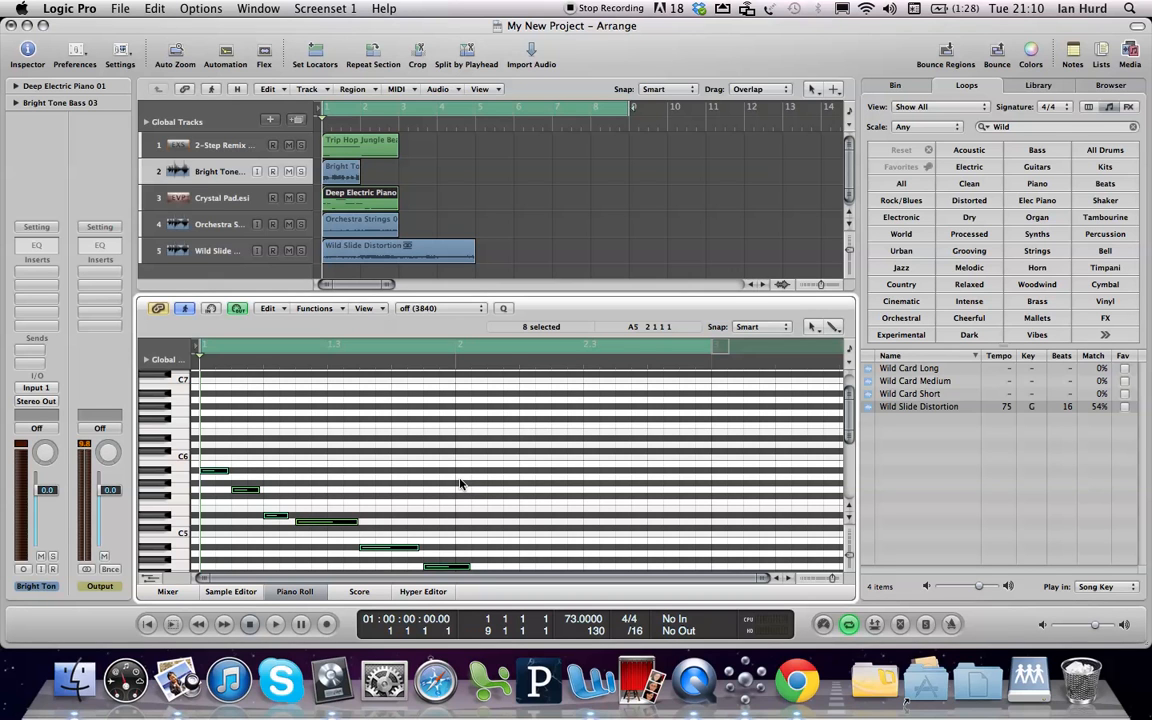
key("z")
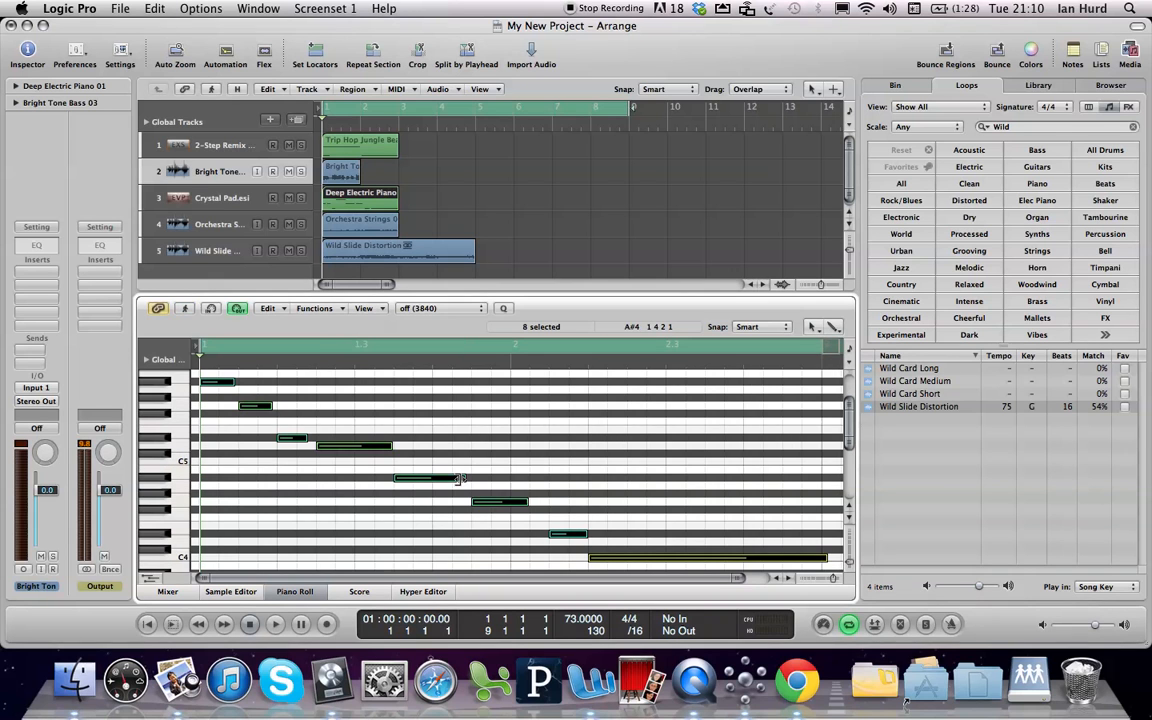
left_click(638, 437)
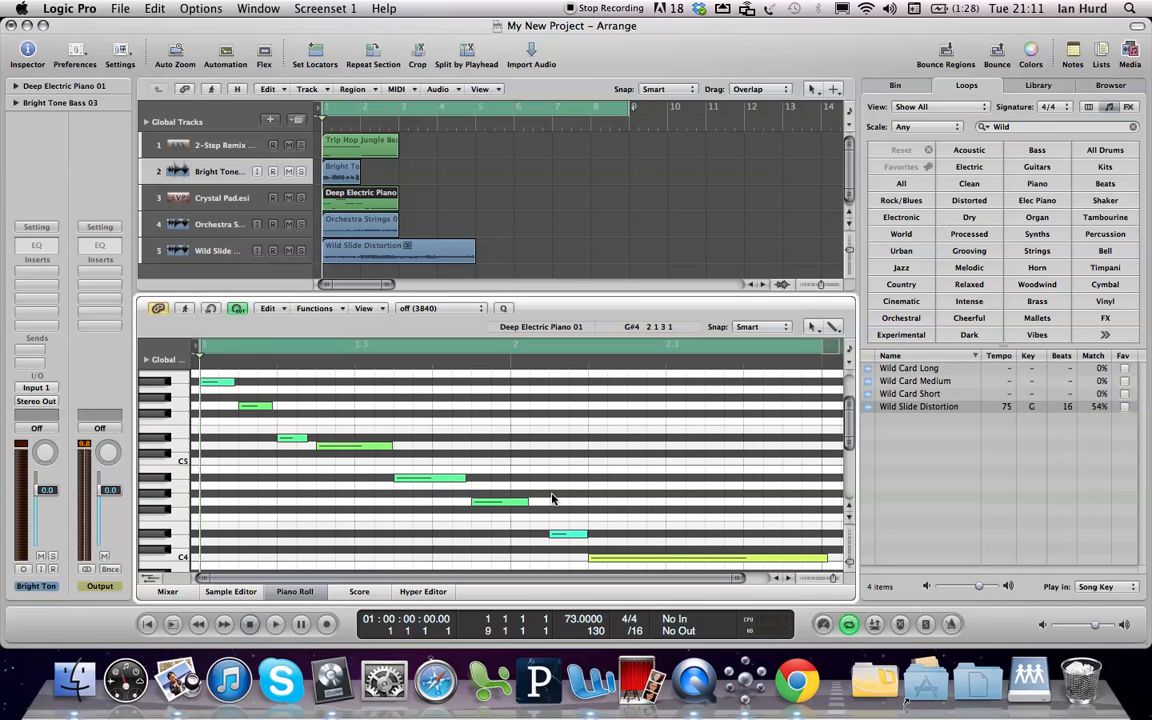
key("p")
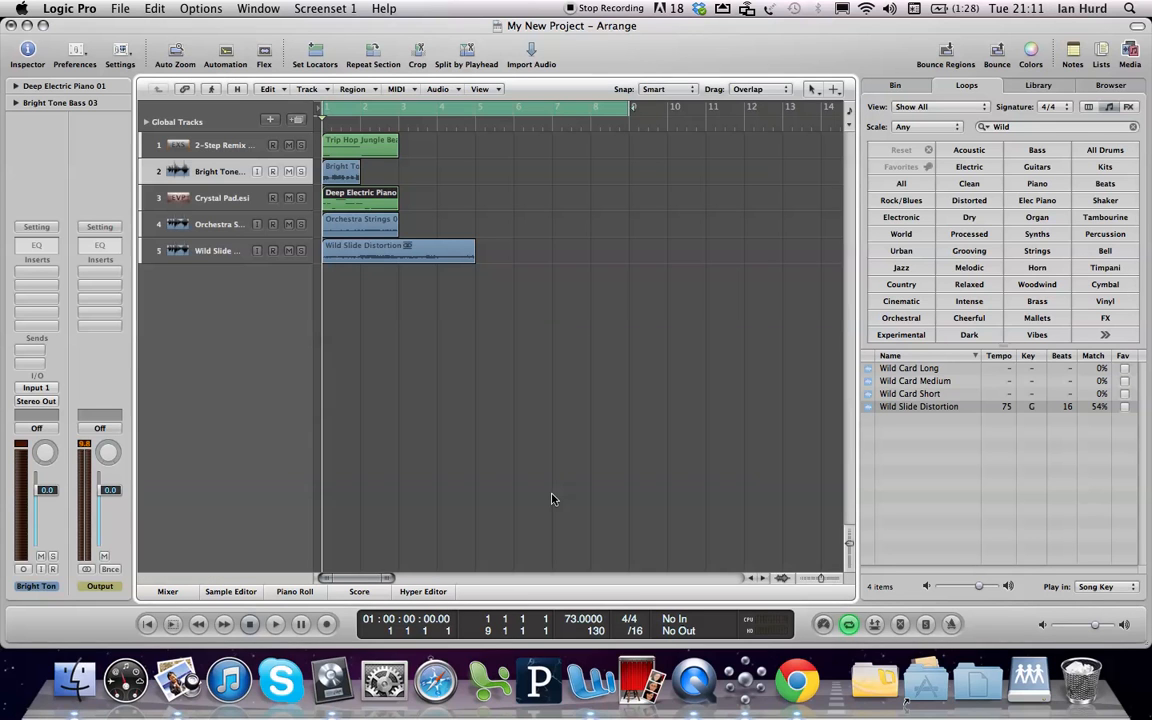
Zoom the Arrange window to fit all five regions, and clear the region selection
left_click(425, 376)
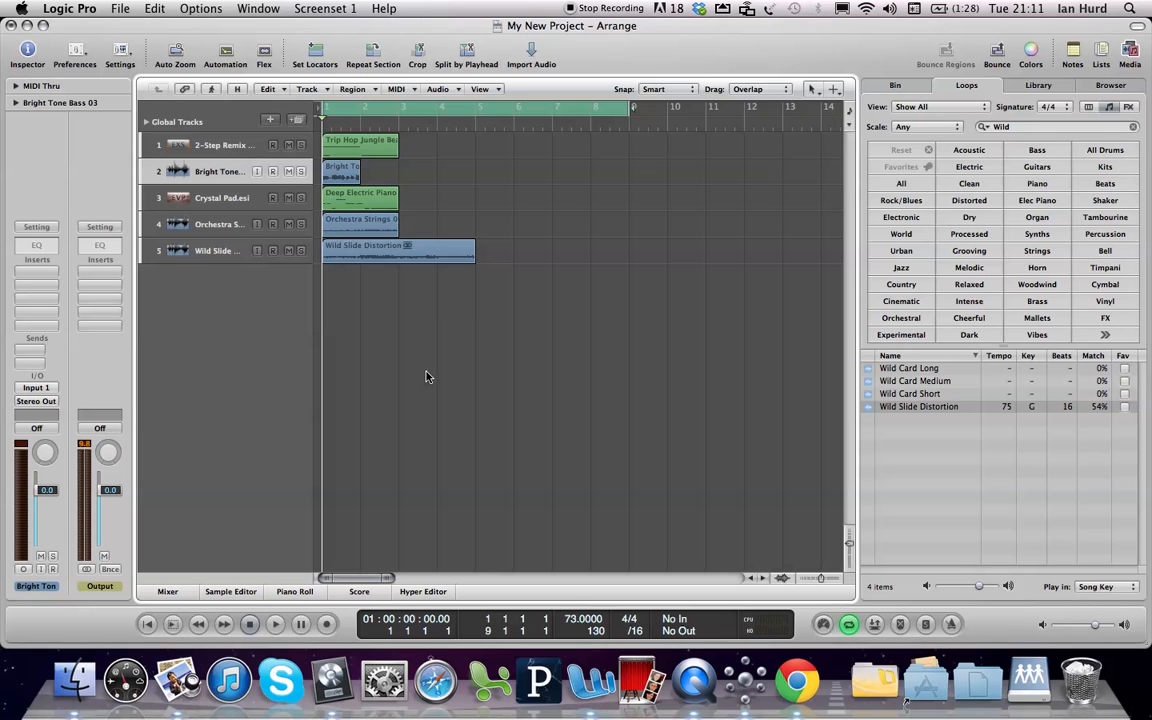
key("super+a")
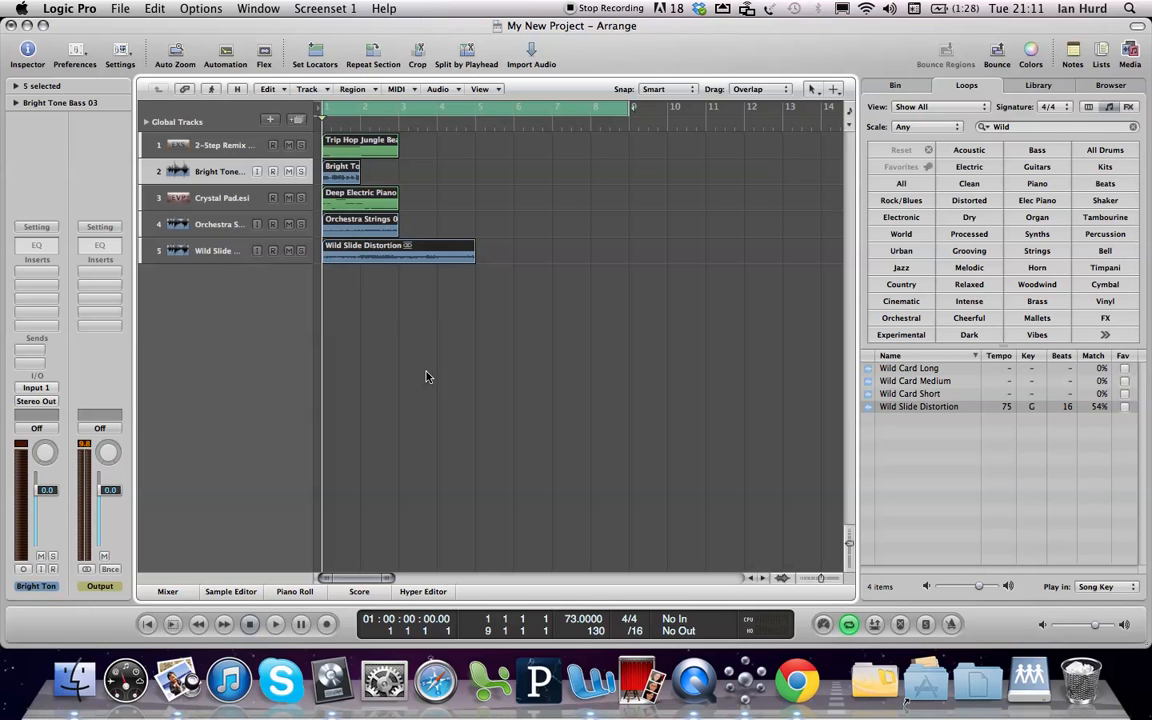
key("z")
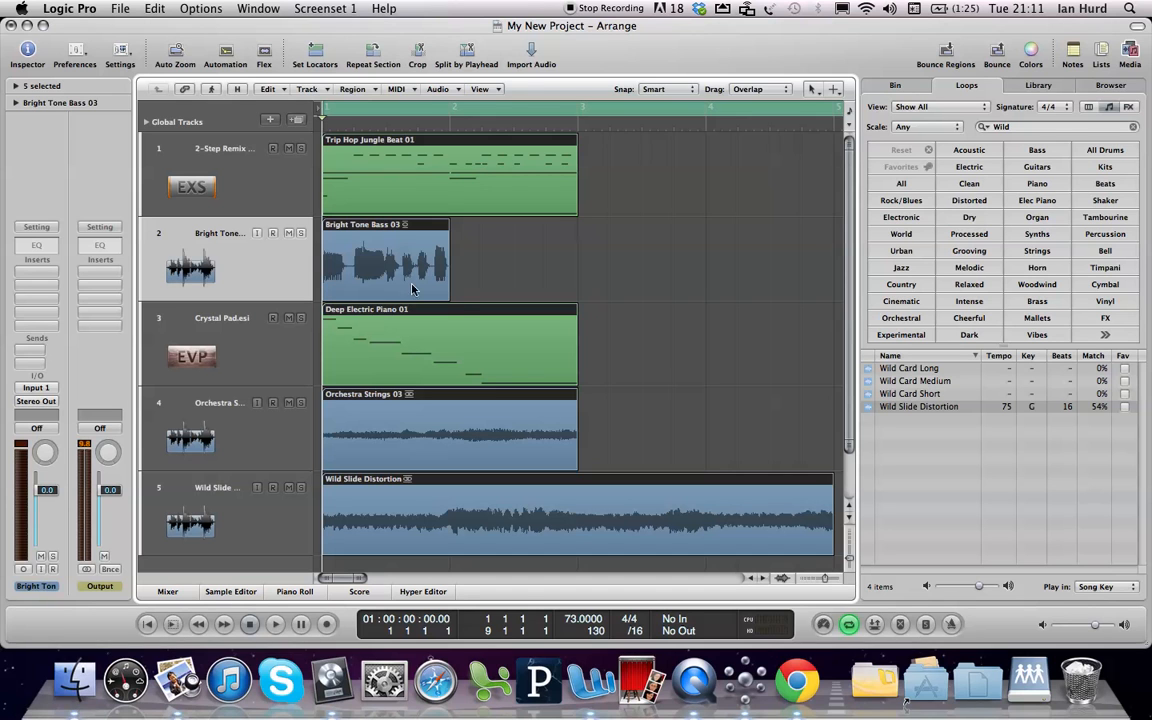
left_click(648, 333)
left_click(405, 270)
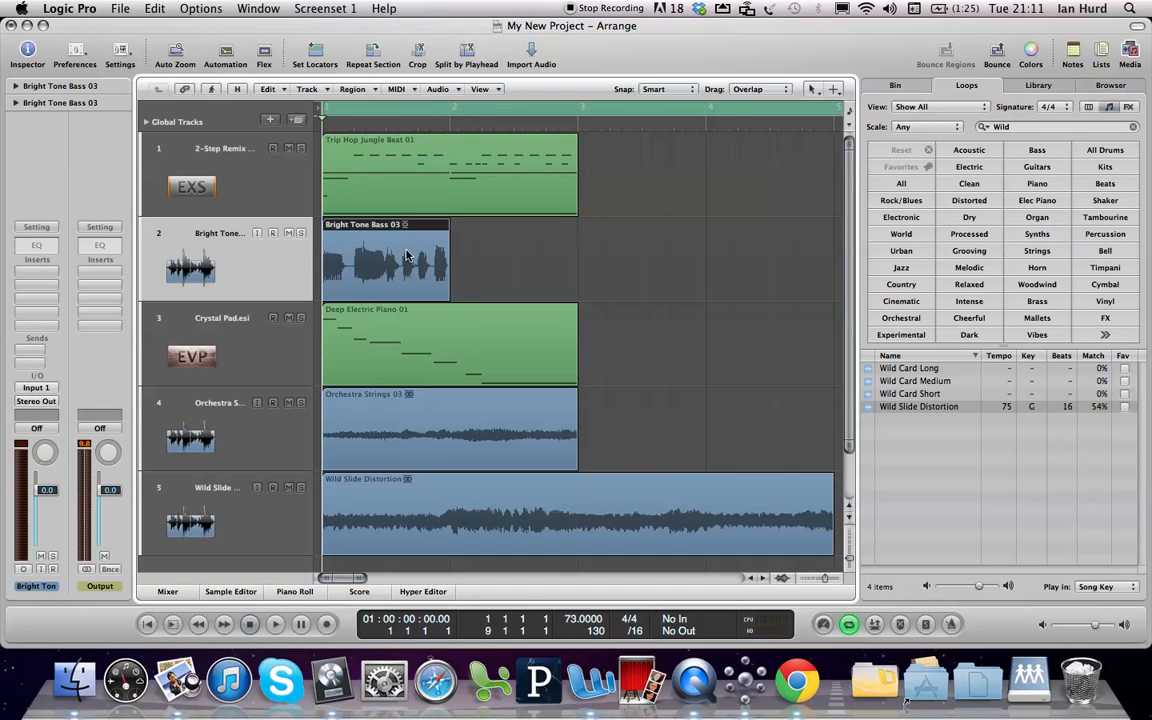
left_click(514, 264)
Select the 2-Step Remix drum track and browse the Acoustic Pianos, Bass and Keyboards categories of the instrument Library
left_click(228, 166)
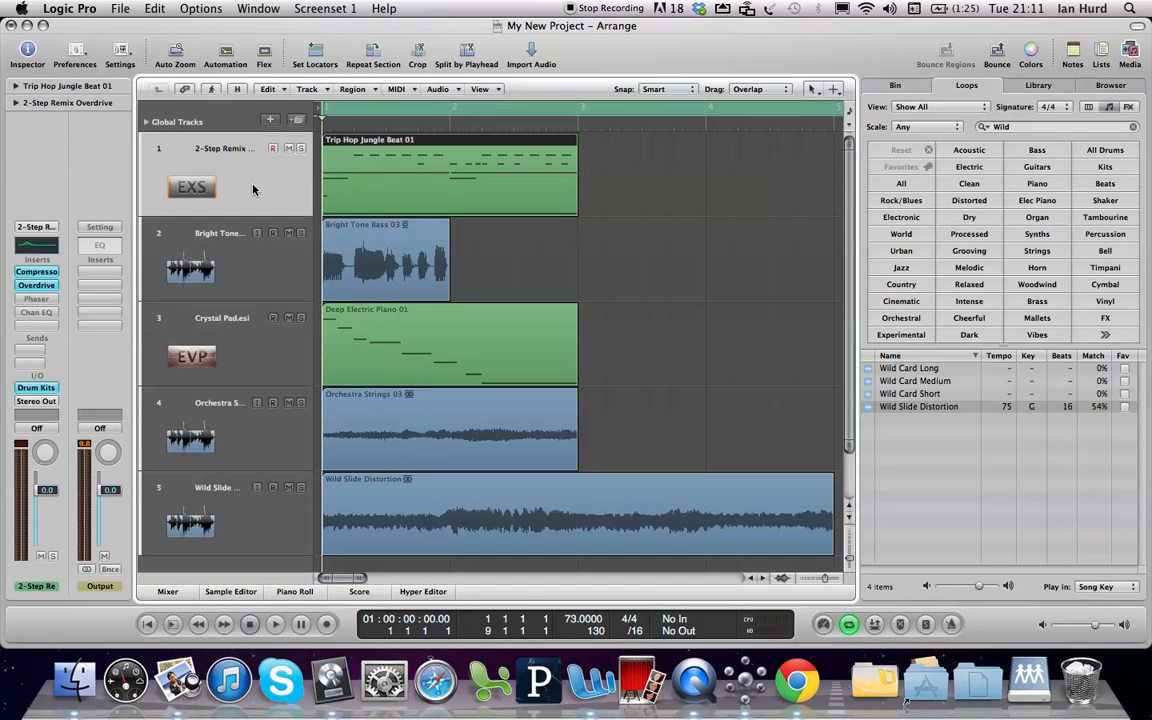
left_click(517, 206)
left_click(1038, 86)
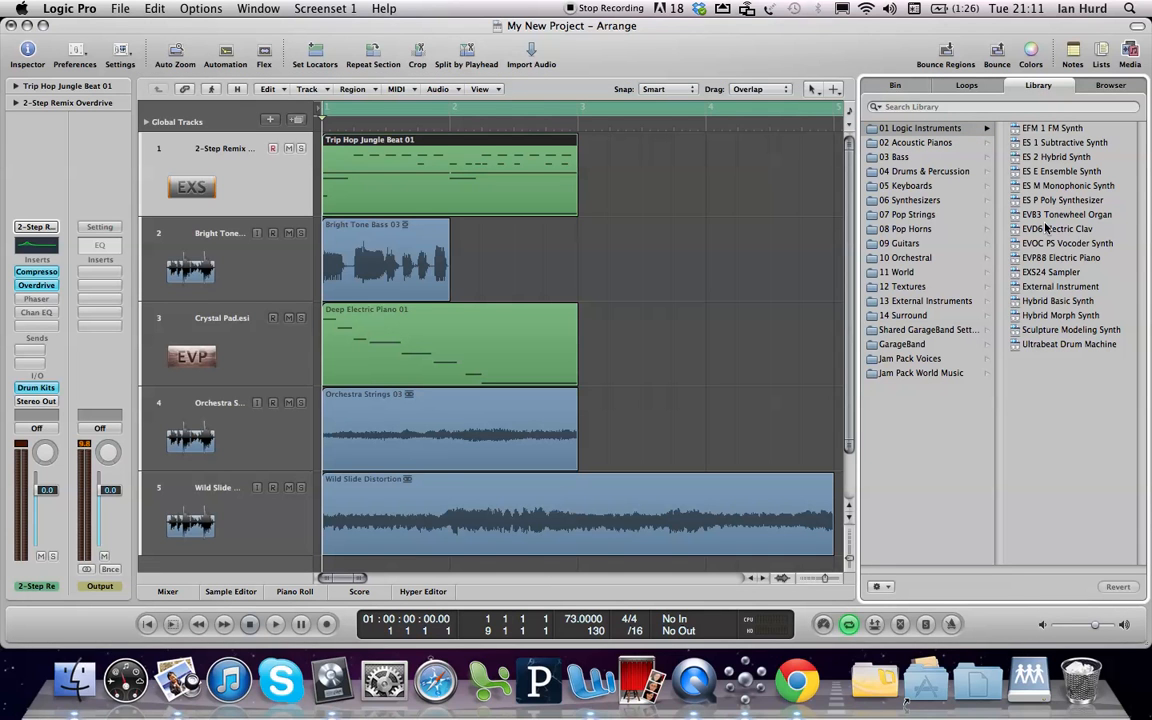
left_click(903, 145)
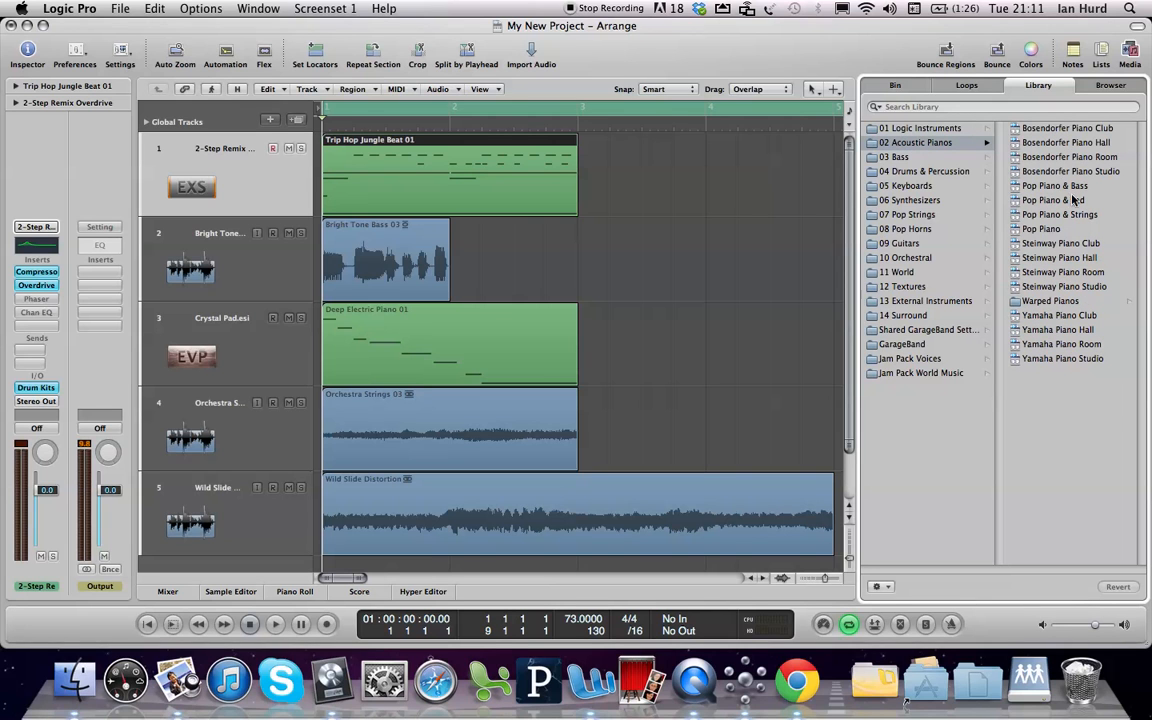
left_click(900, 158)
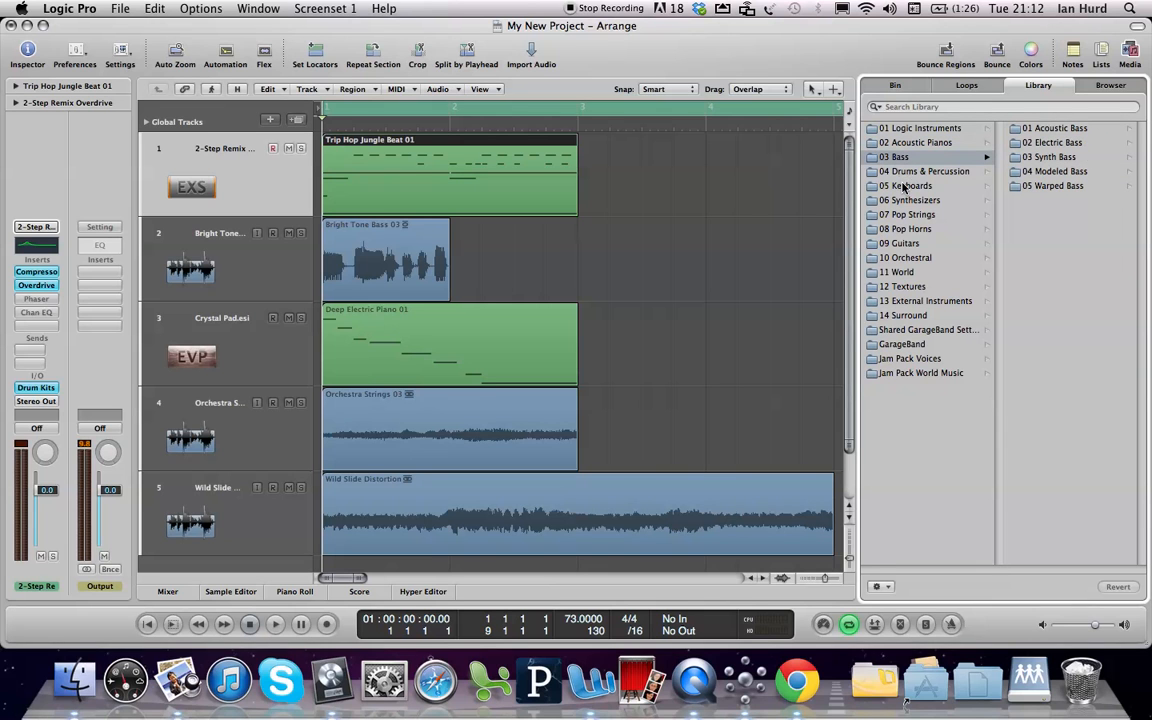
left_click(904, 187)
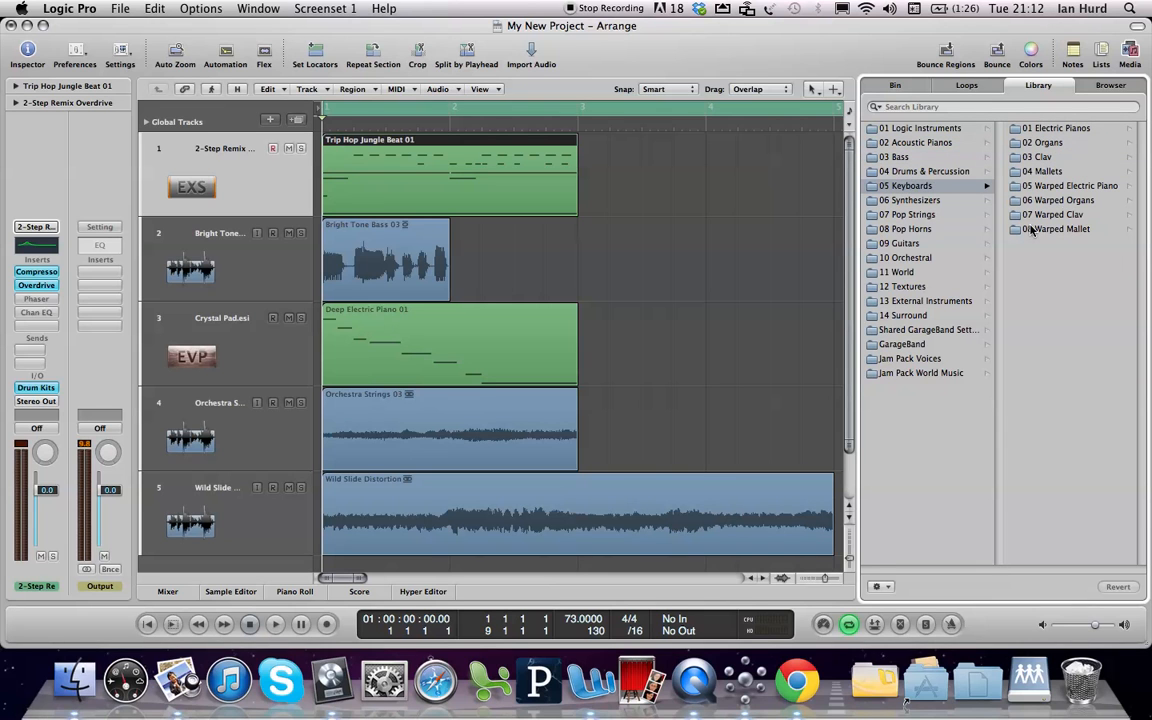